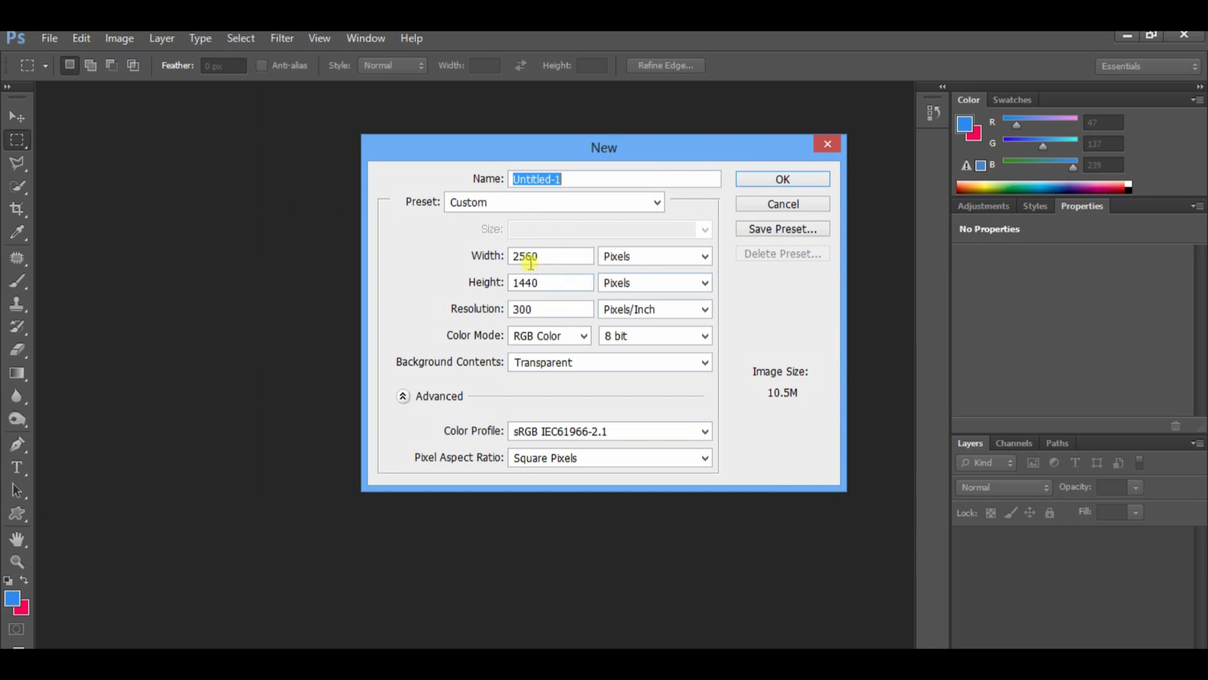
Step: Create a new transparent document named "youtube Cover" at 2560 x 1440 pixels, 300 pixels/inch
{"action": "left_click_drag", "start_coordinate": [541, 256], "coordinate": [513, 255]}
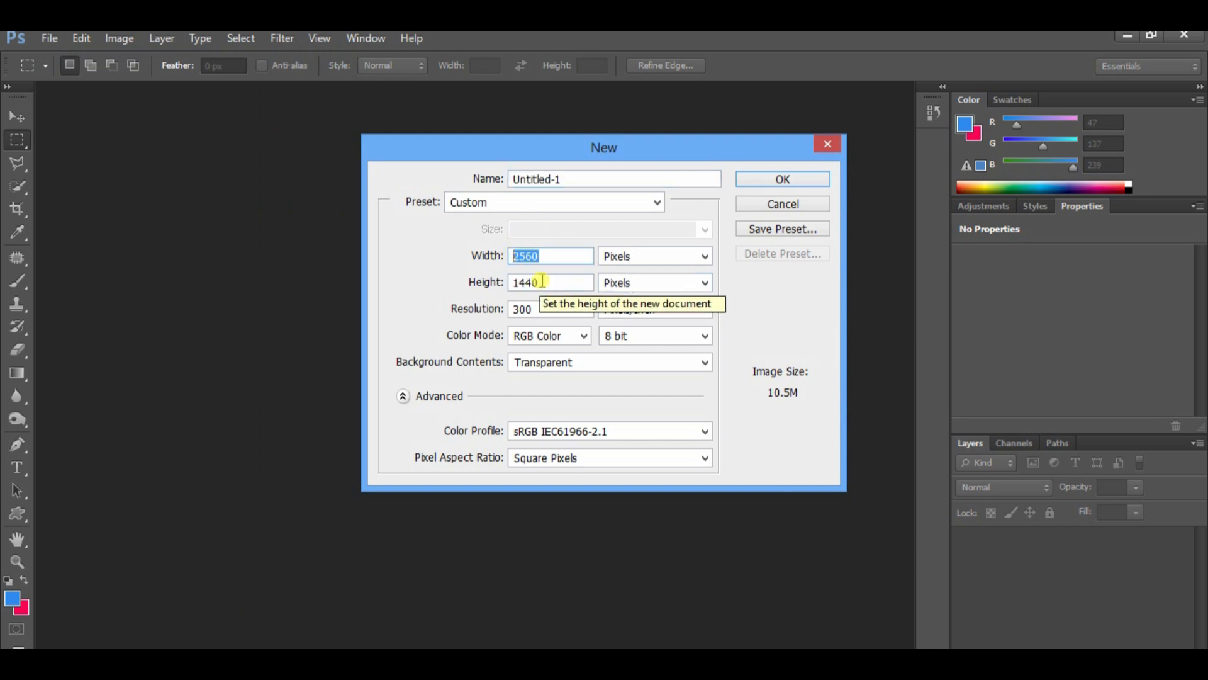
{"action": "left_click_drag", "start_coordinate": [542, 280], "coordinate": [515, 280]}
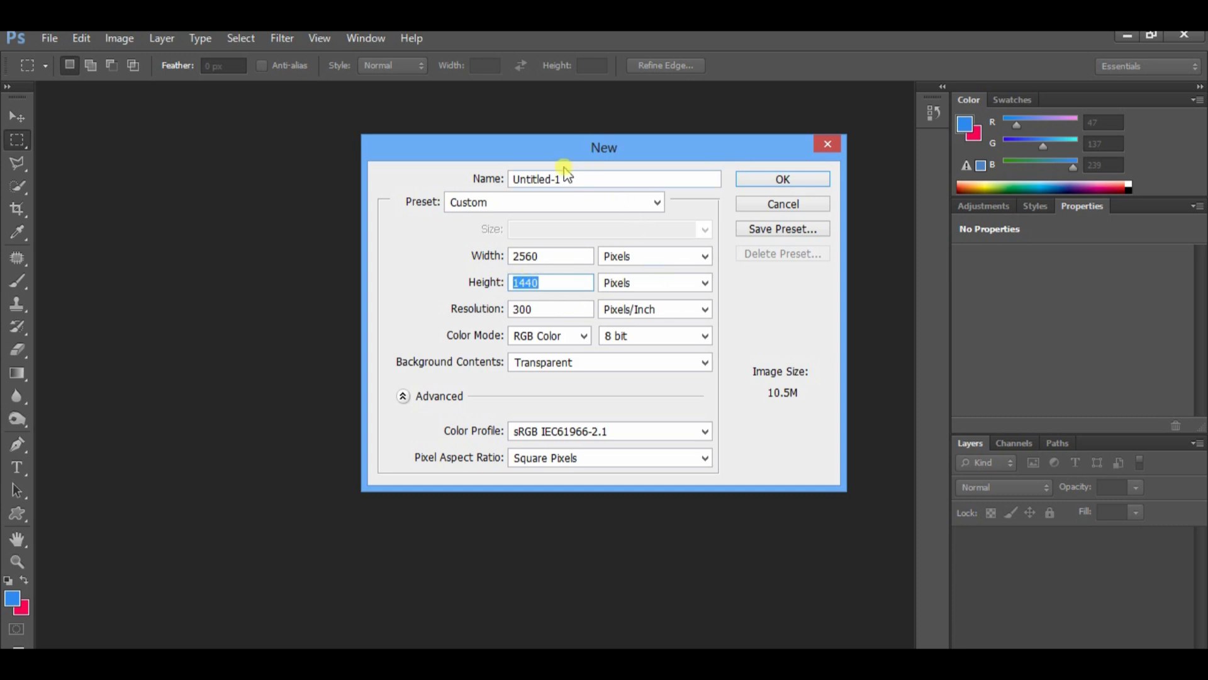
{"action": "left_click_drag", "start_coordinate": [567, 178], "coordinate": [510, 178]}
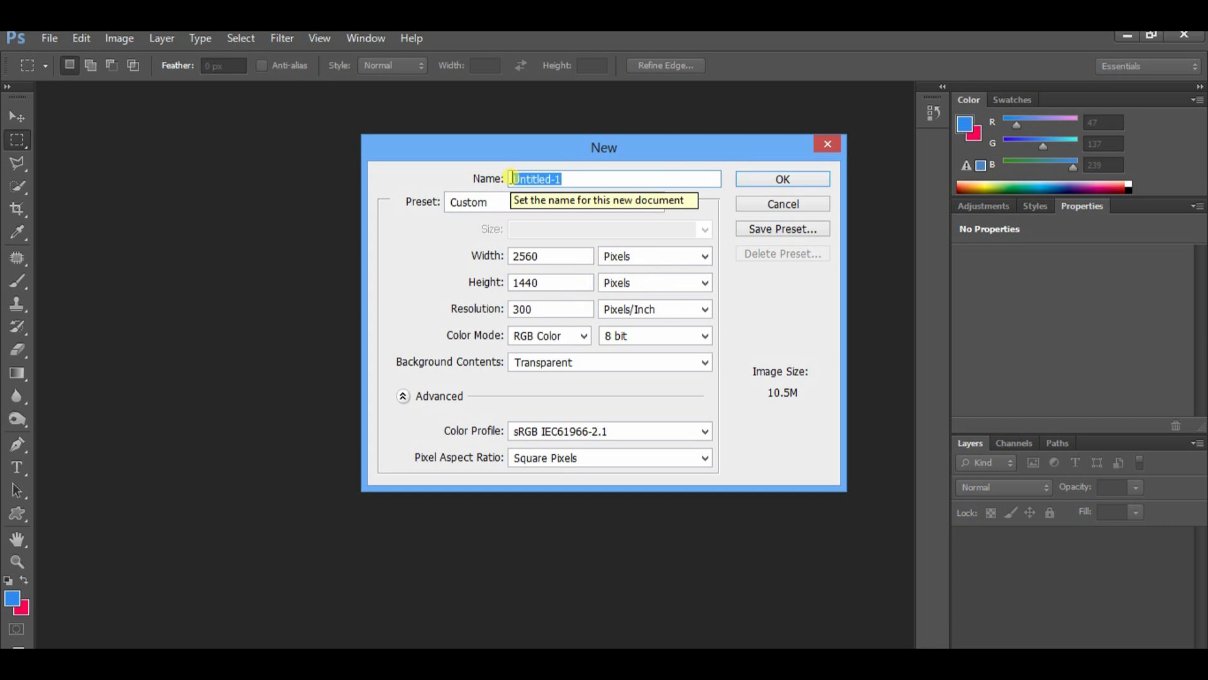
{"action": "type", "text": "M"}
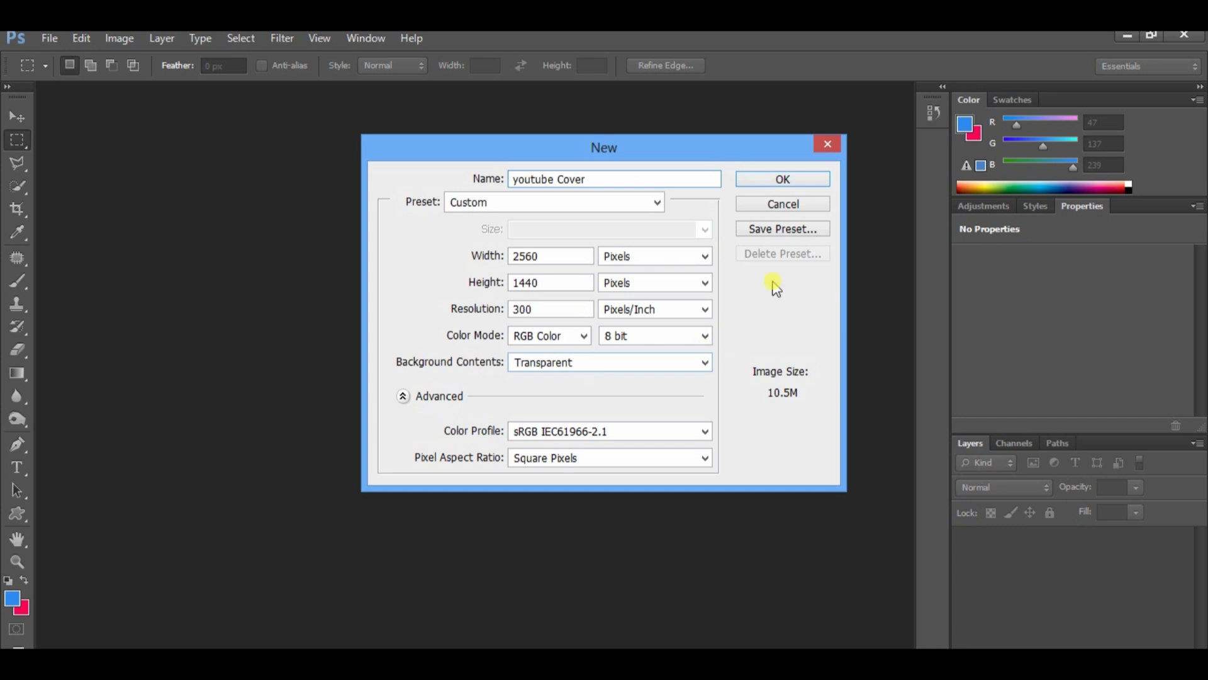
{"action": "left_click", "coordinate": [779, 181]}
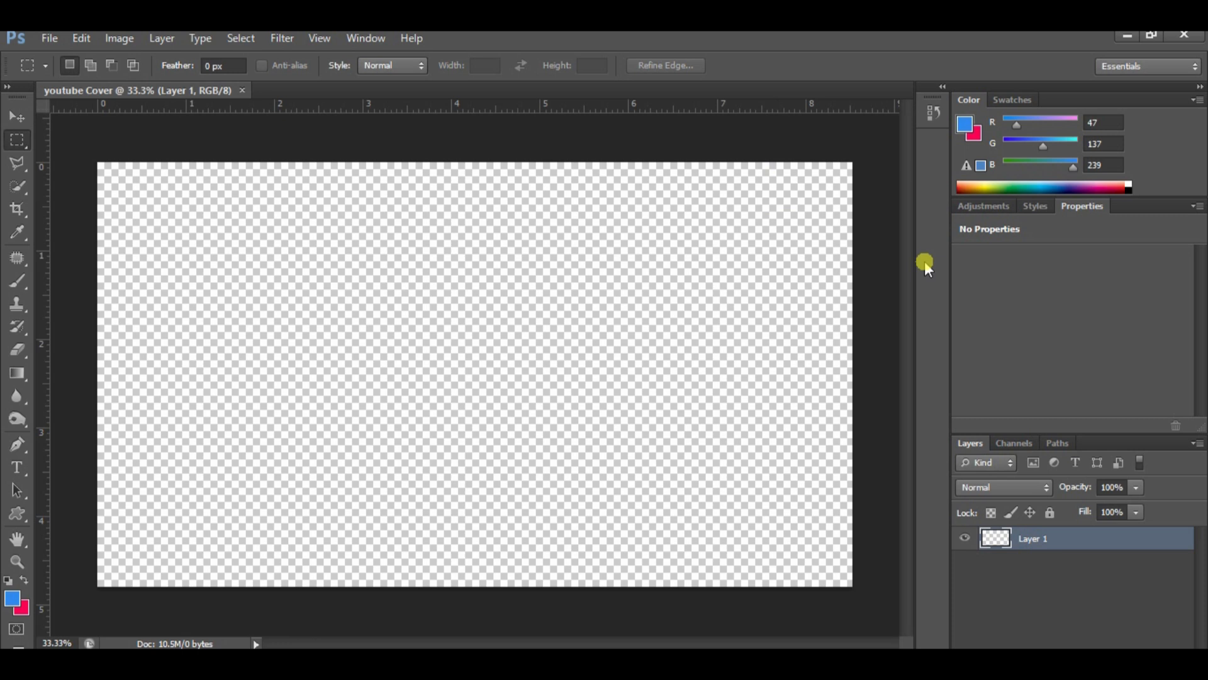
Step: Set the background colour to red (#fb0225) and fill the empty Layer 1 with it
{"action": "key", "text": "ctrl+minus"}
{"action": "key", "text": "ctrl+minus"}
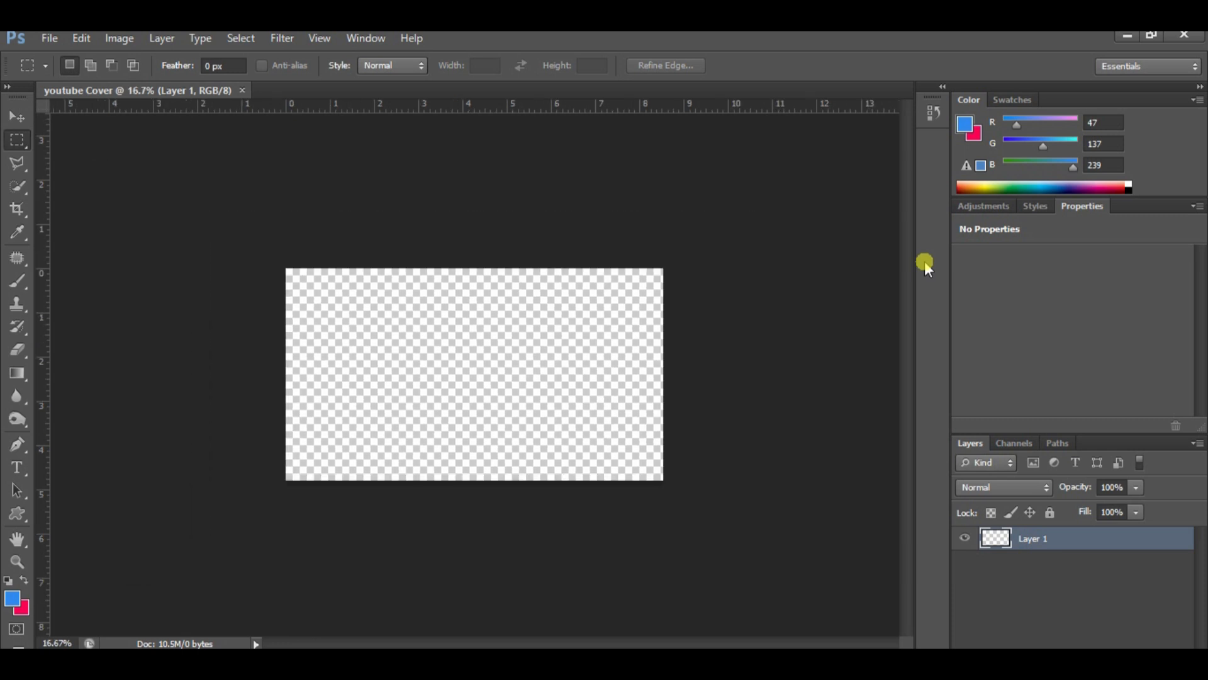
{"action": "key", "text": "ctrl+plus"}
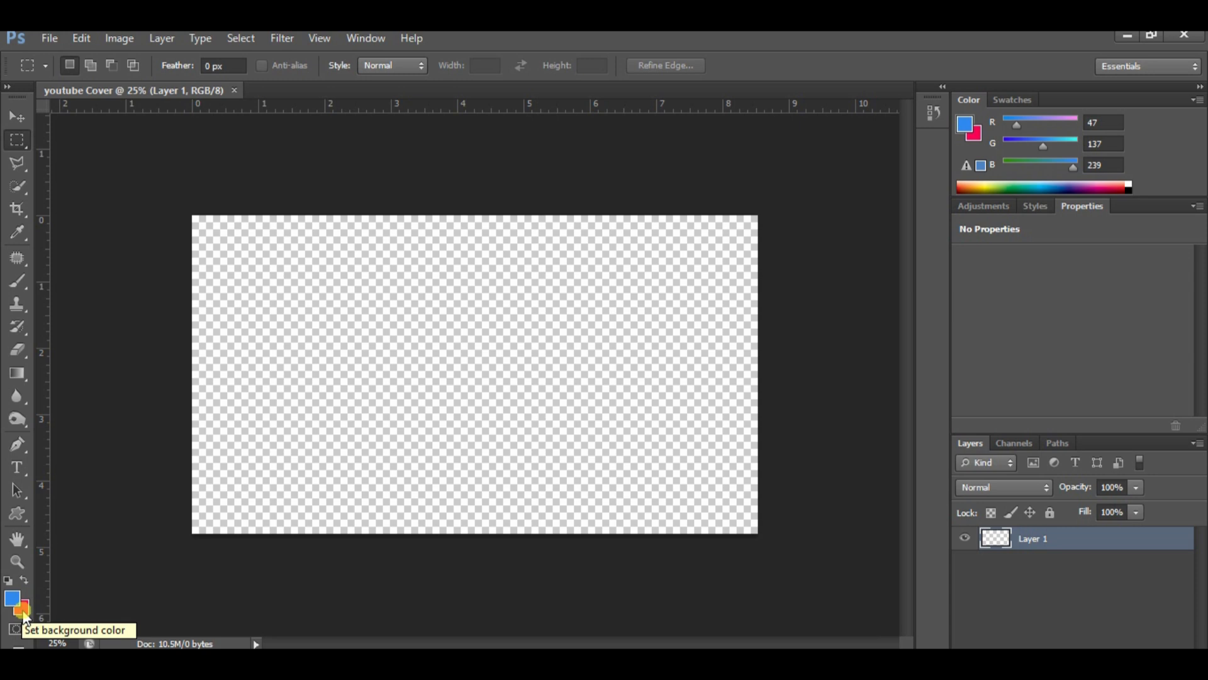
{"action": "left_click", "coordinate": [23, 610]}
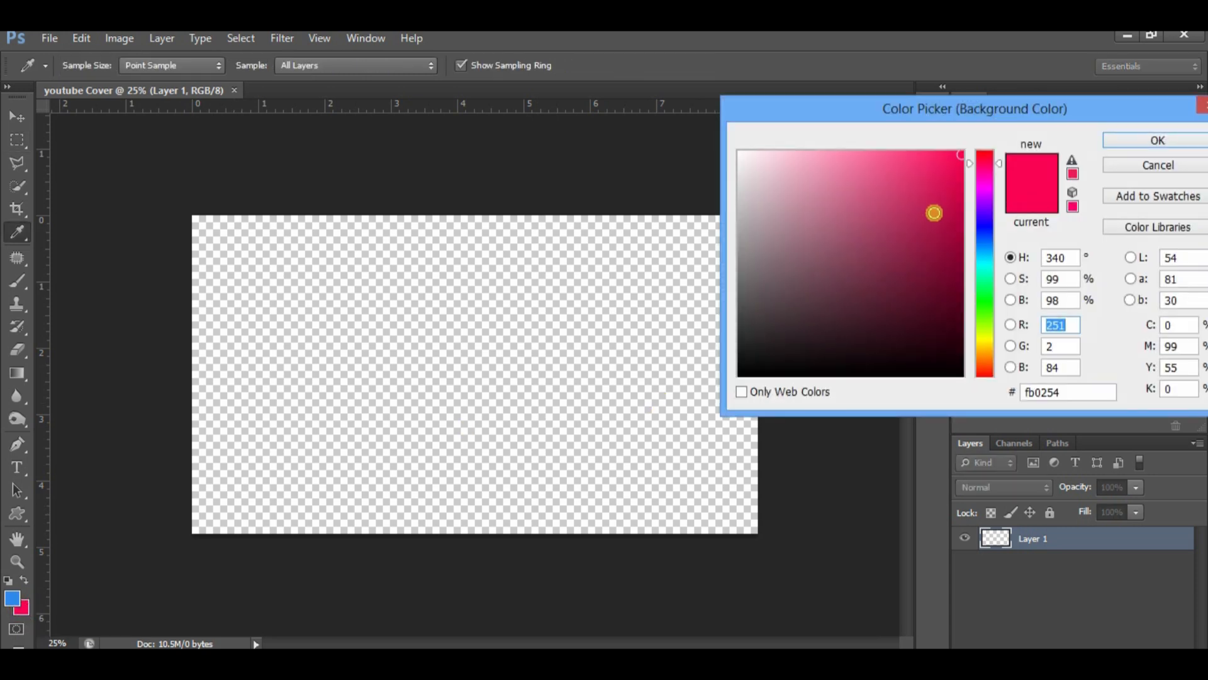
{"action": "left_click", "coordinate": [988, 162]}
{"action": "left_click_drag", "start_coordinate": [987, 162], "coordinate": [988, 158]}
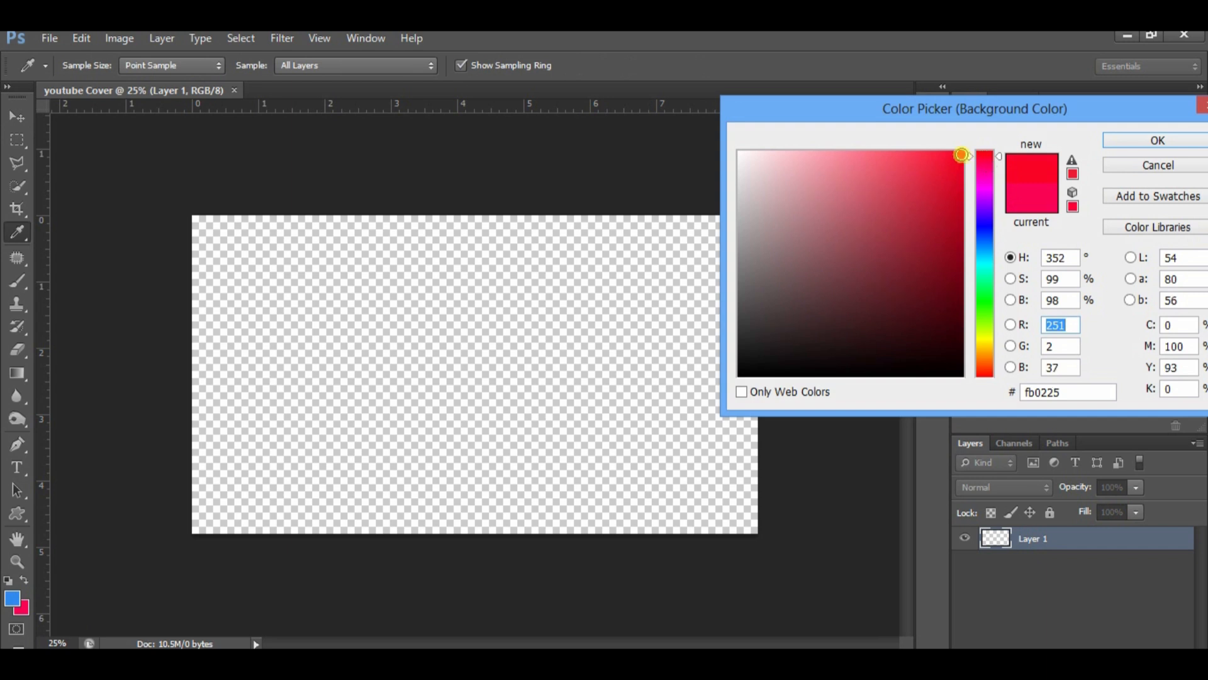
{"action": "left_click", "coordinate": [1124, 140]}
{"action": "key", "text": "m"}
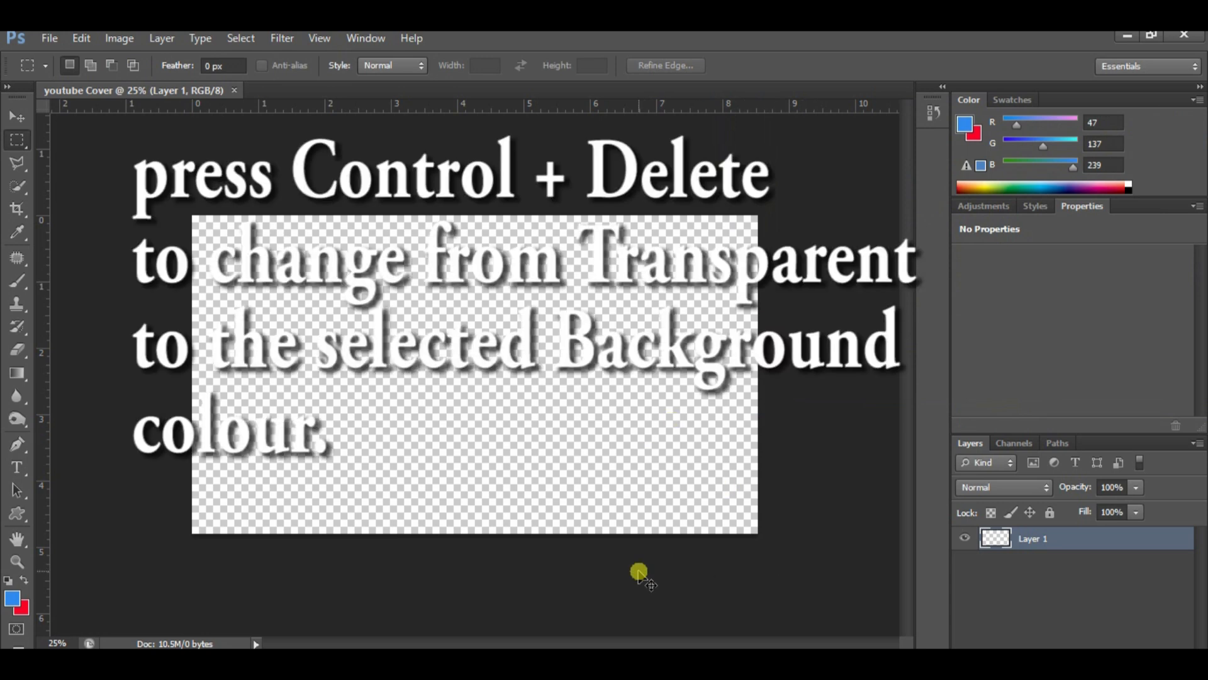
{"action": "key", "text": "ctrl+BackSpace"}
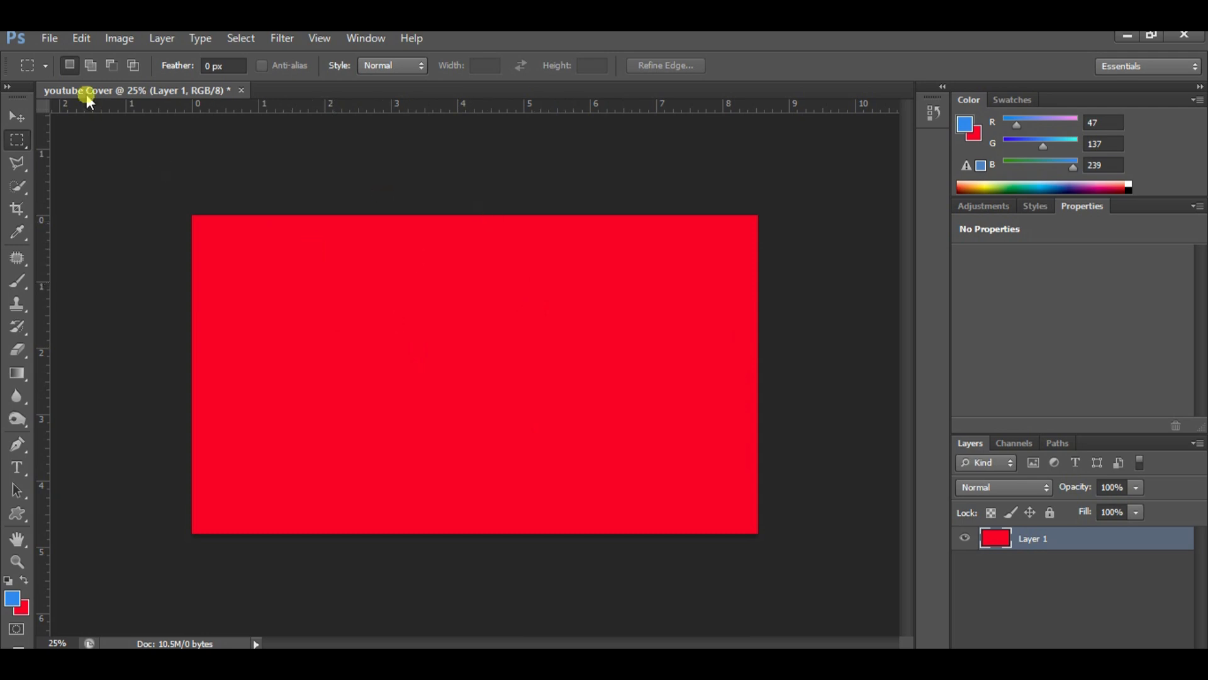
Step: Open the wedding couple photo DSC_8344.jpg from the fiverr photoshop folder
{"action": "left_click", "coordinate": [49, 38]}
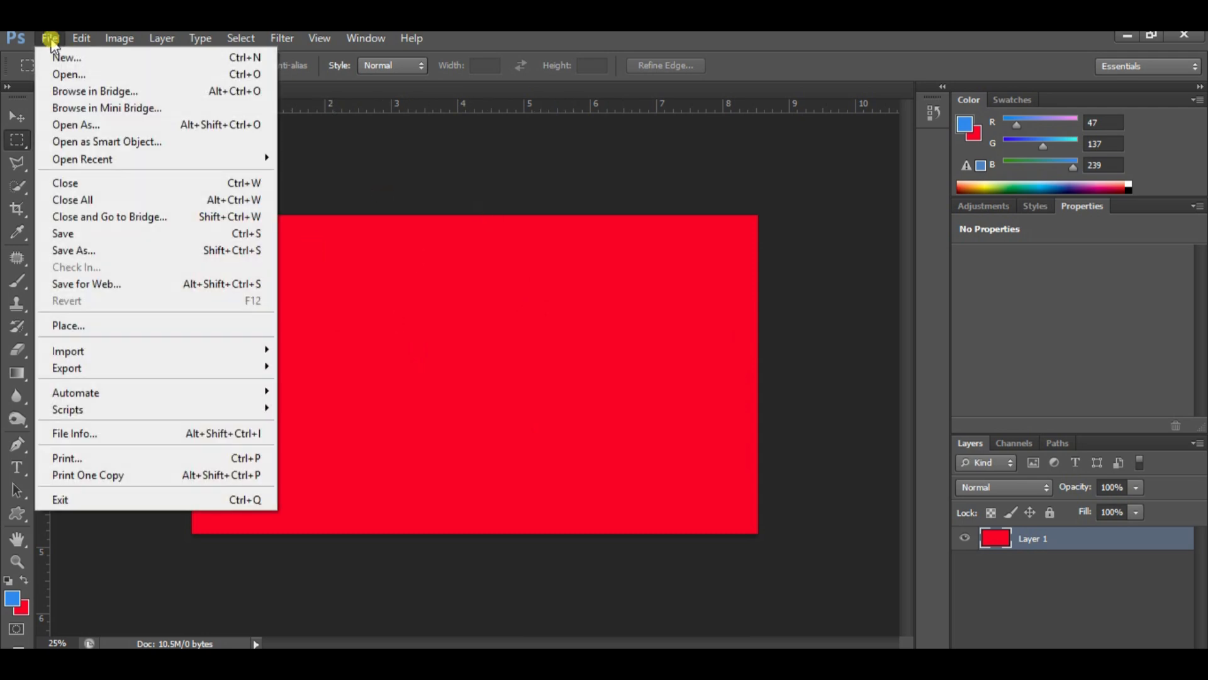
{"action": "left_click", "coordinate": [78, 75]}
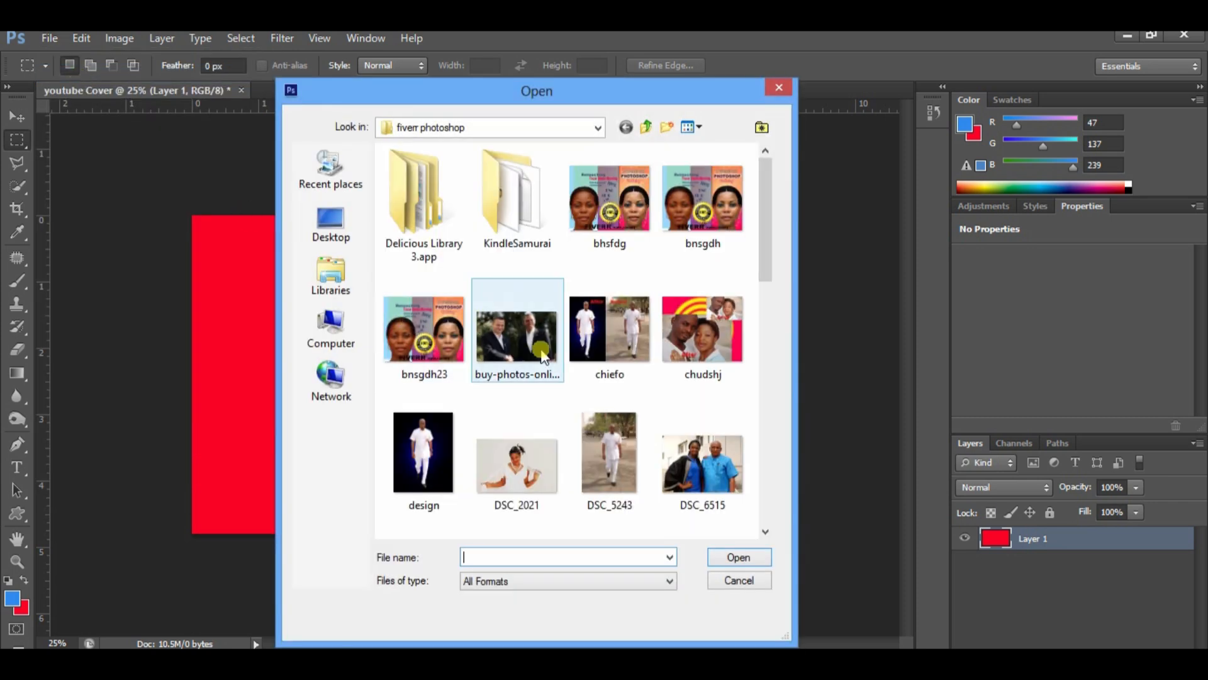
{"action": "left_click_drag", "start_coordinate": [768, 272], "coordinate": [766, 345]}
{"action": "left_click", "coordinate": [522, 282]}
{"action": "left_click", "coordinate": [724, 557]}
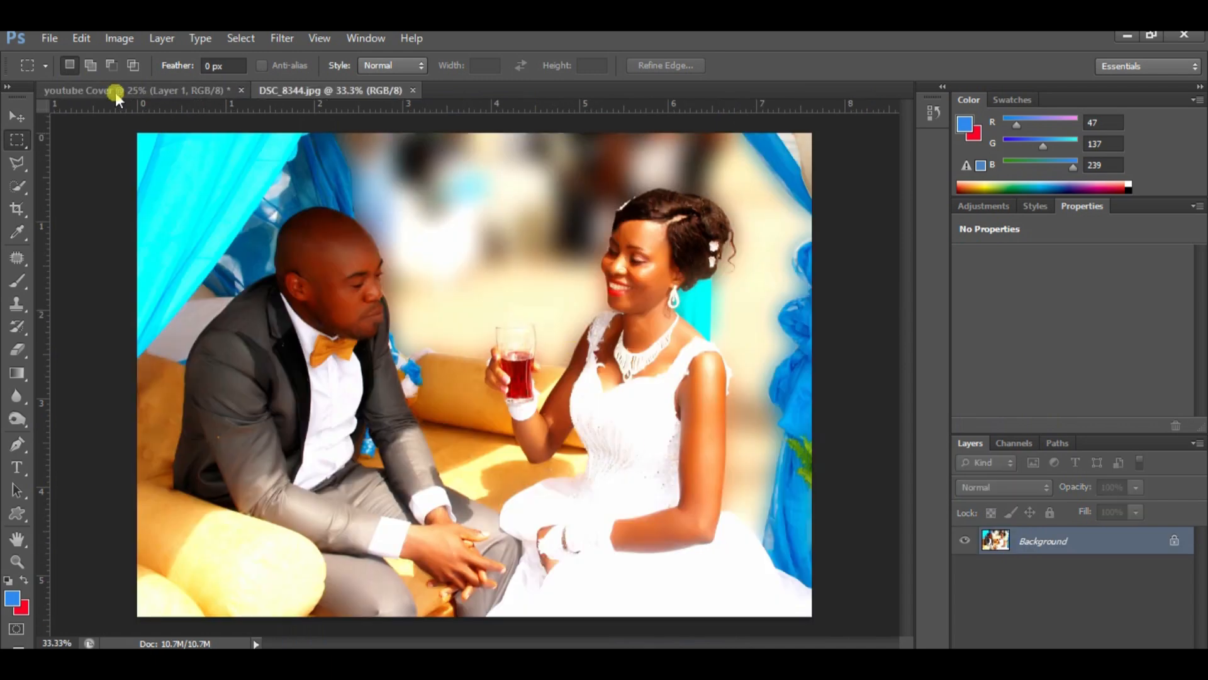
Step: Copy the couple photo from its own floating window onto the red youtube Cover canvas, and close the photo's window
{"action": "left_click", "coordinate": [100, 89]}
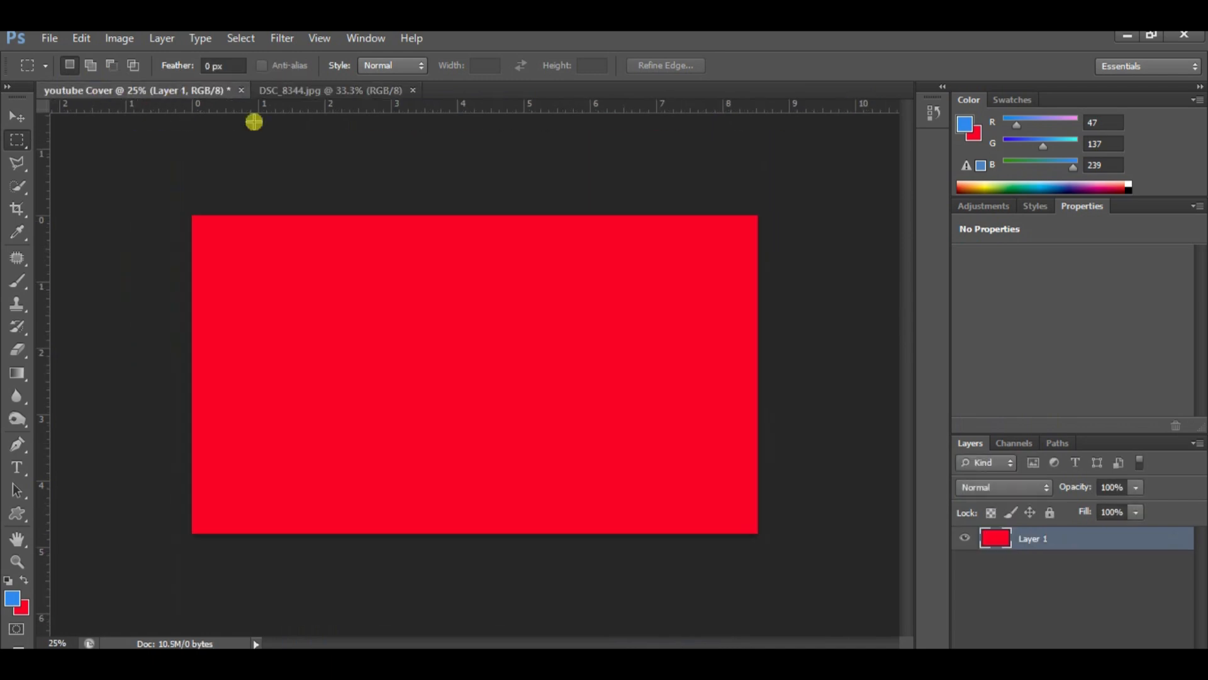
{"action": "left_click", "coordinate": [309, 92]}
{"action": "left_click_drag", "start_coordinate": [312, 92], "coordinate": [546, 283]}
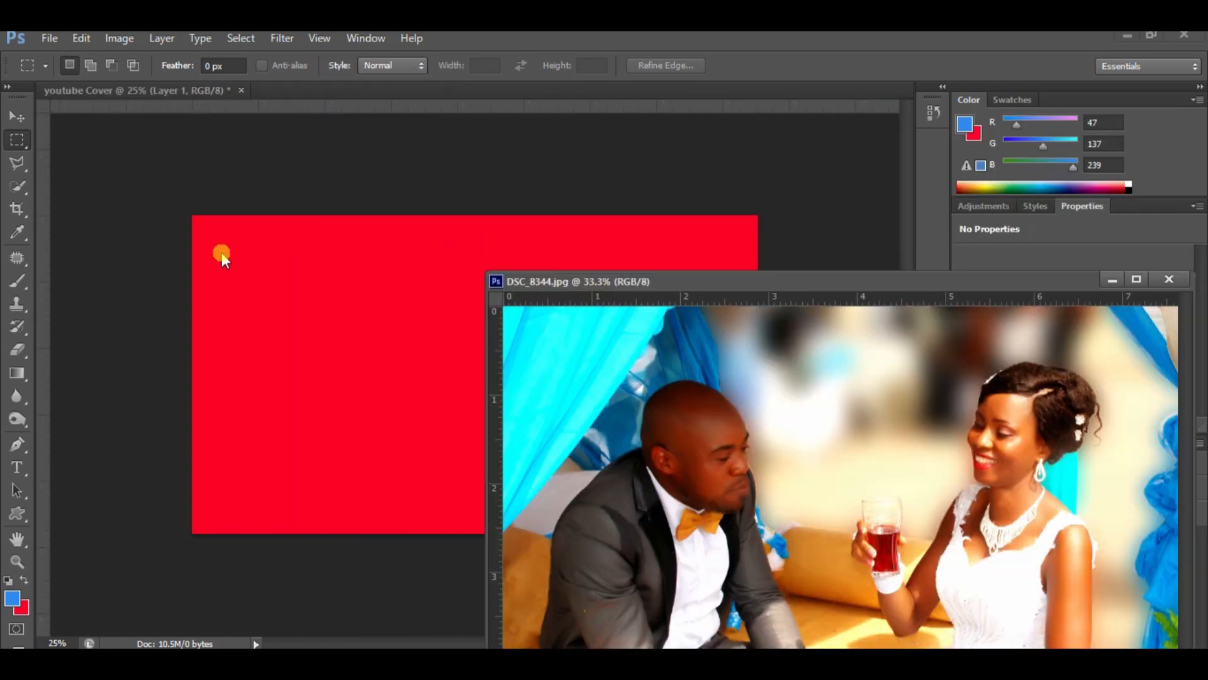
{"action": "left_click", "coordinate": [17, 121]}
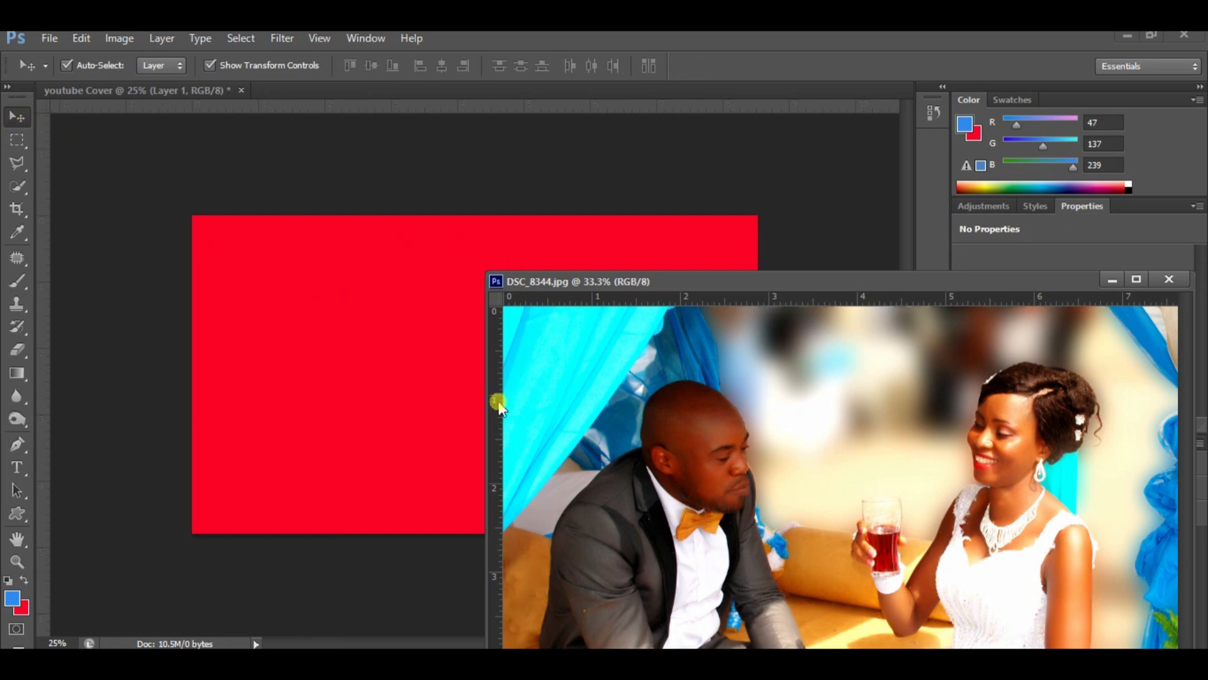
{"action": "left_click_drag", "start_coordinate": [501, 359], "coordinate": [356, 304]}
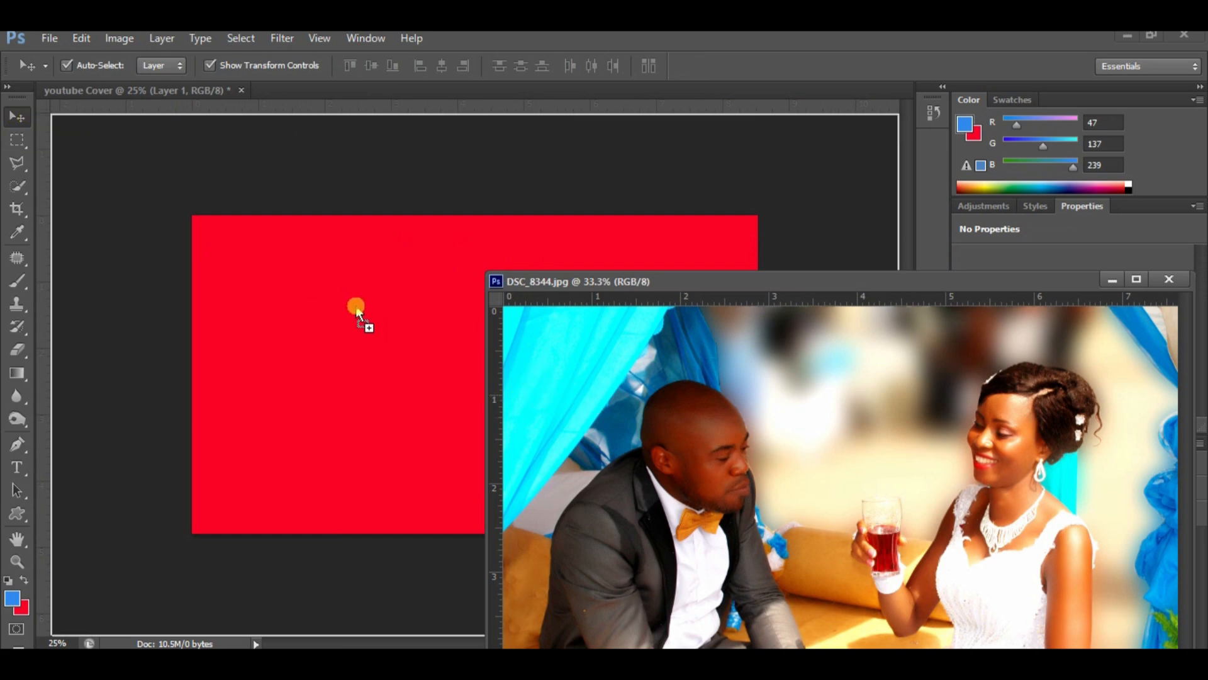
{"action": "left_click_drag", "start_coordinate": [313, 300], "coordinate": [283, 289]}
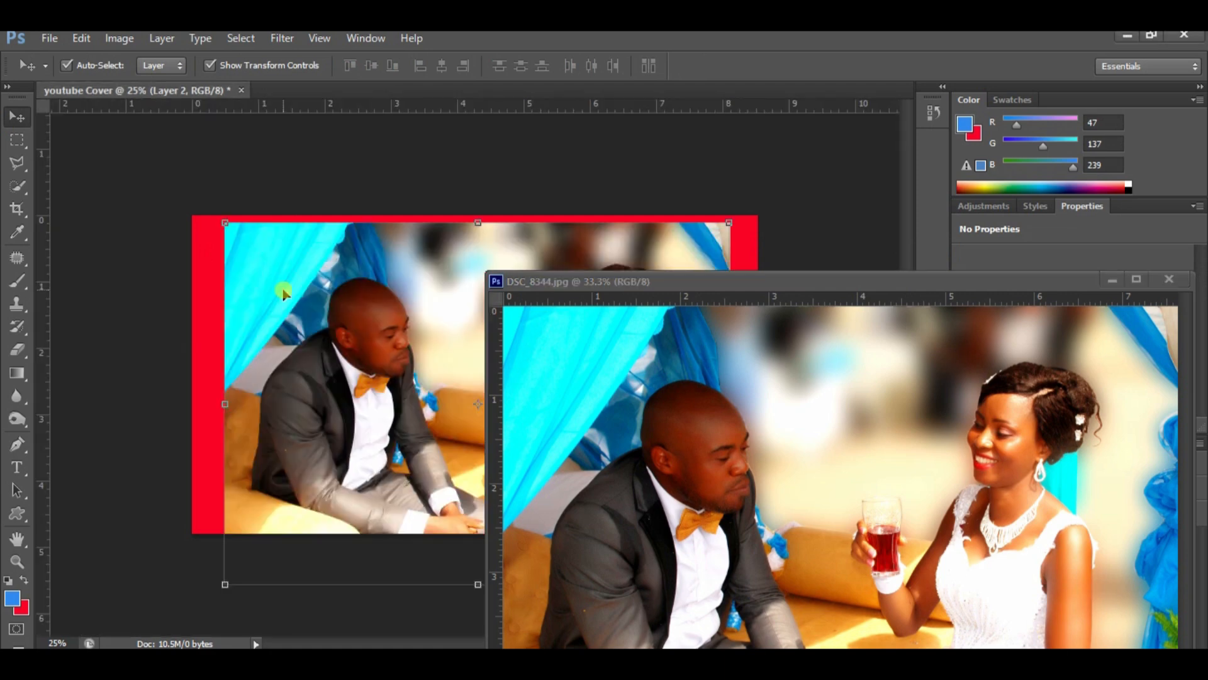
{"action": "left_click_drag", "start_coordinate": [906, 281], "coordinate": [726, 283]}
{"action": "left_click", "coordinate": [990, 282]}
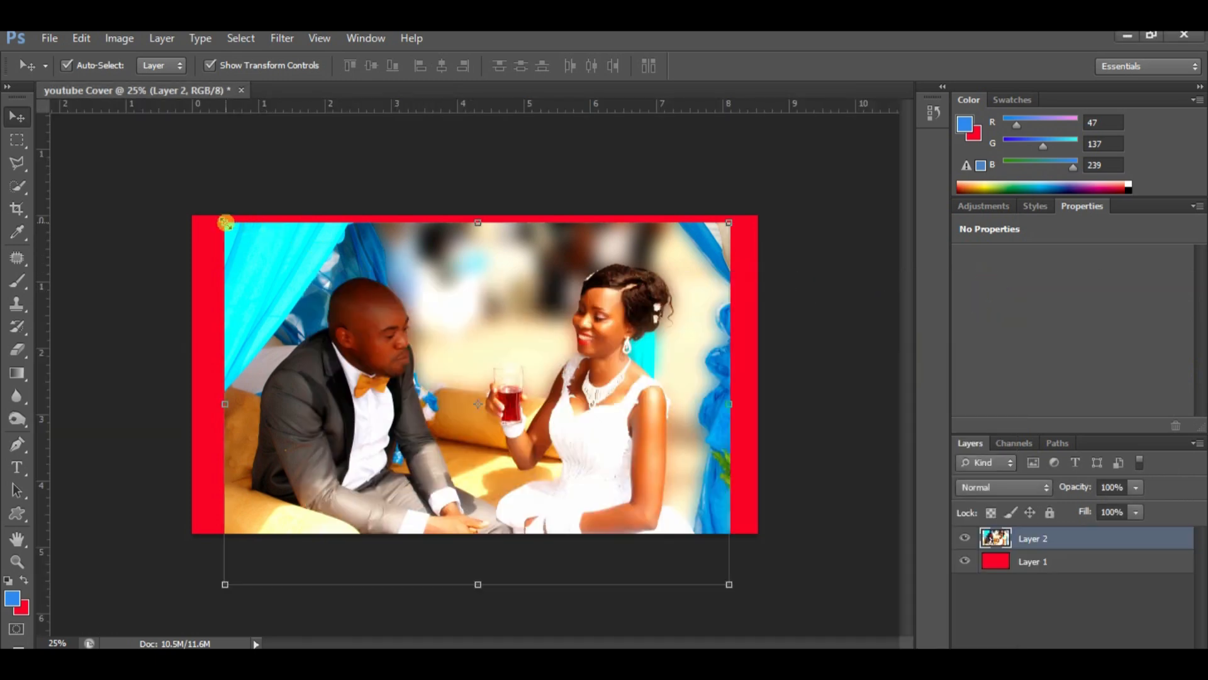
Step: Enlarge the photo layer to about 113% width and 107% height and position it so it covers the whole canvas
{"action": "left_click_drag", "start_coordinate": [226, 222], "coordinate": [185, 203]}
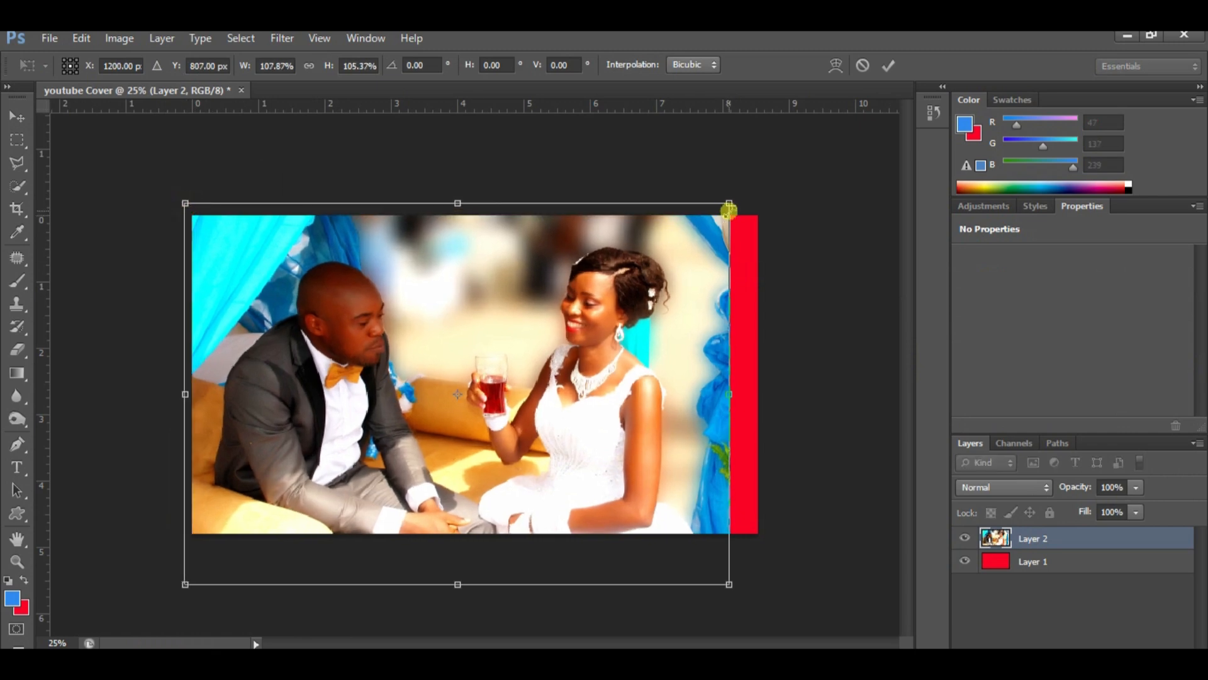
{"action": "left_click_drag", "start_coordinate": [734, 199], "coordinate": [756, 200]}
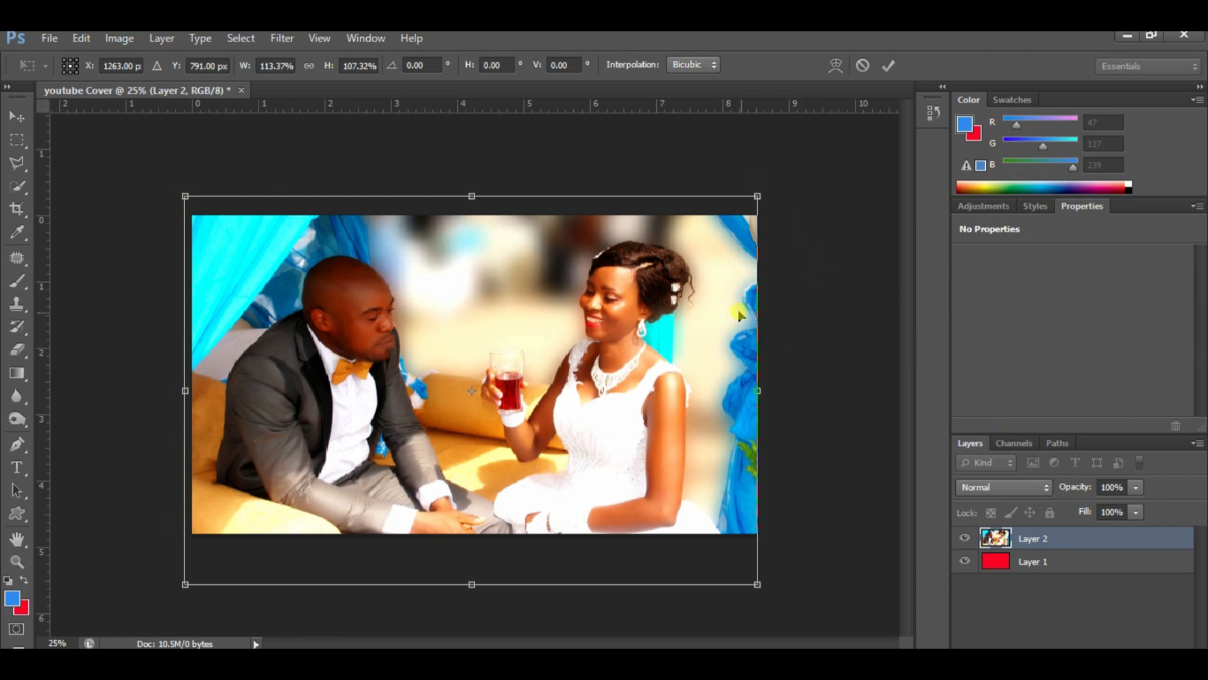
{"action": "left_click_drag", "start_coordinate": [594, 442], "coordinate": [592, 461]}
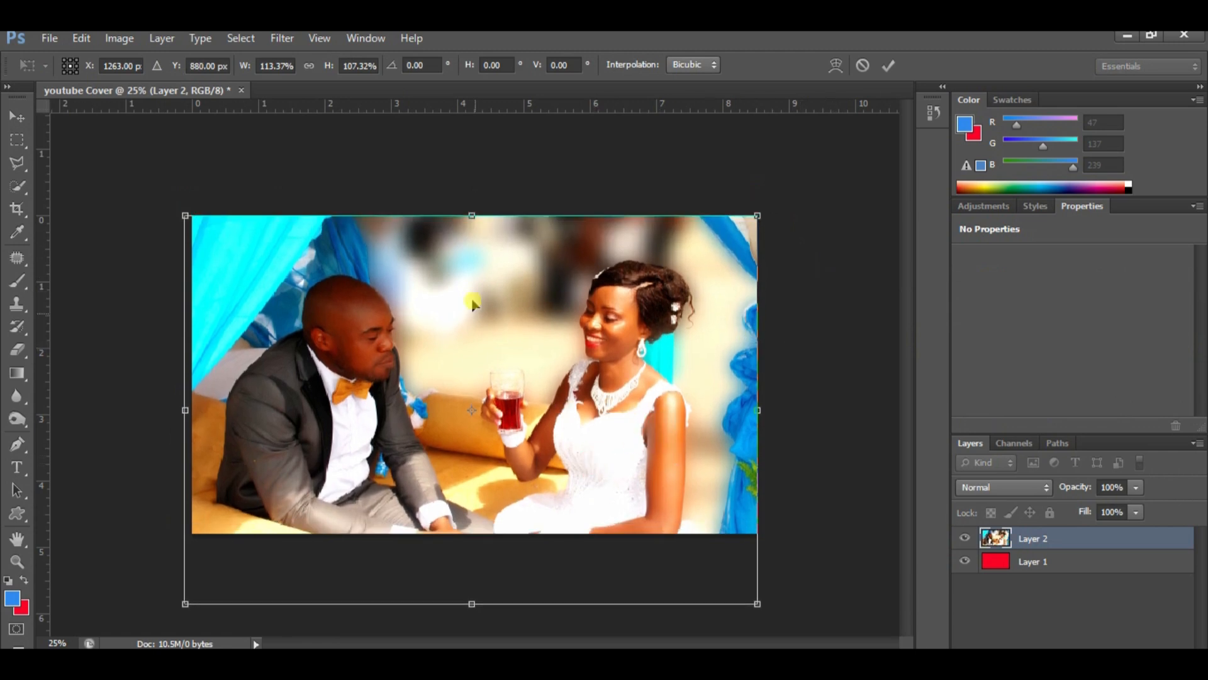
{"action": "mouse_move", "coordinate": [475, 295]}
{"action": "left_mouse_down"}
{"action": "mouse_move", "coordinate": [454, 280]}
{"action": "mouse_move", "coordinate": [467, 287]}
{"action": "left_mouse_up"}
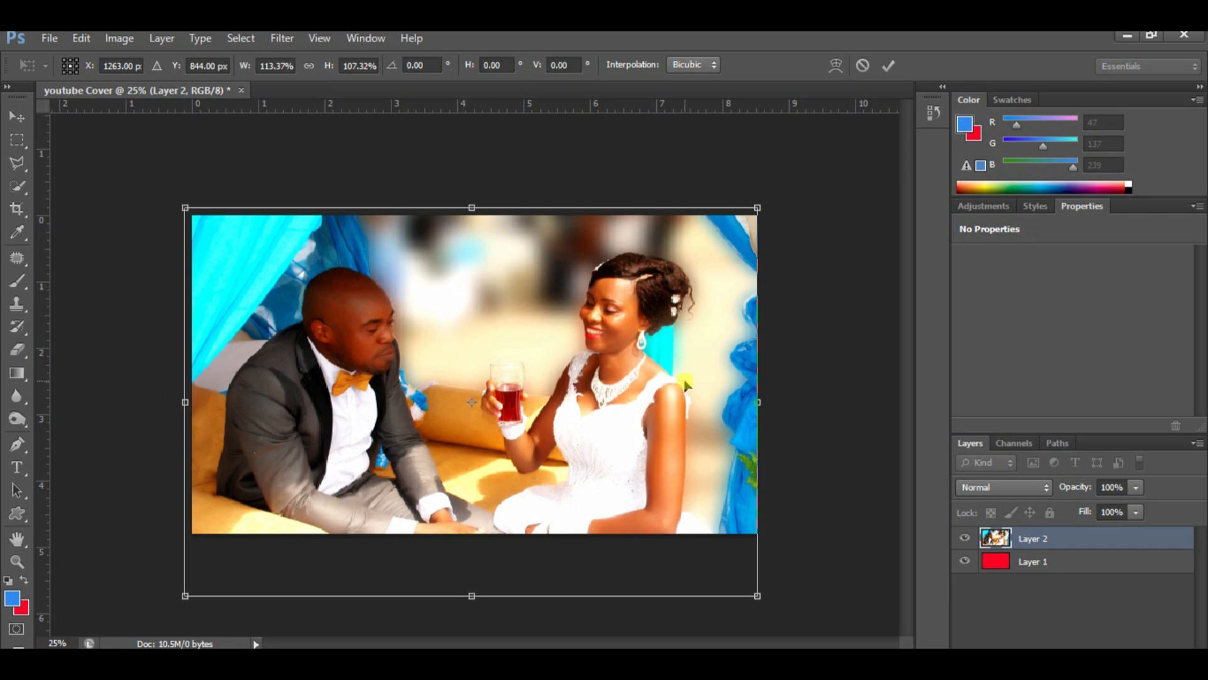
Step: Lower the photo layer's opacity to 29% so the red layer beneath tints it
{"action": "left_click", "coordinate": [1137, 488]}
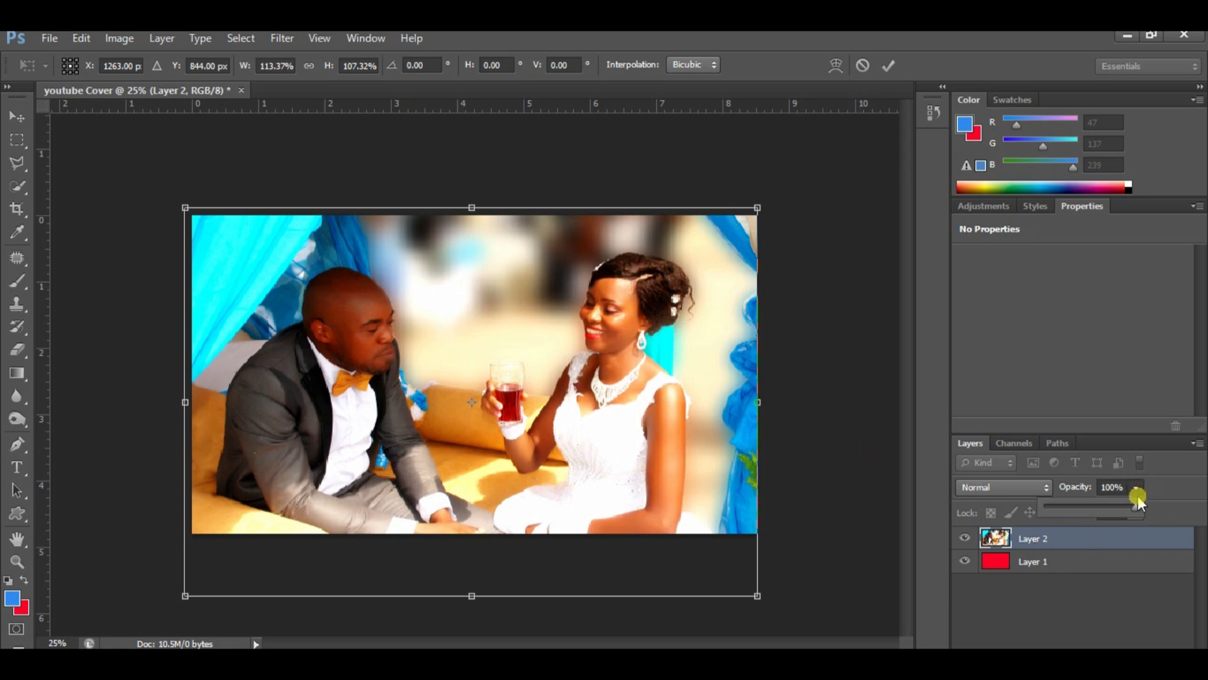
{"action": "left_click_drag", "start_coordinate": [1138, 507], "coordinate": [1087, 516]}
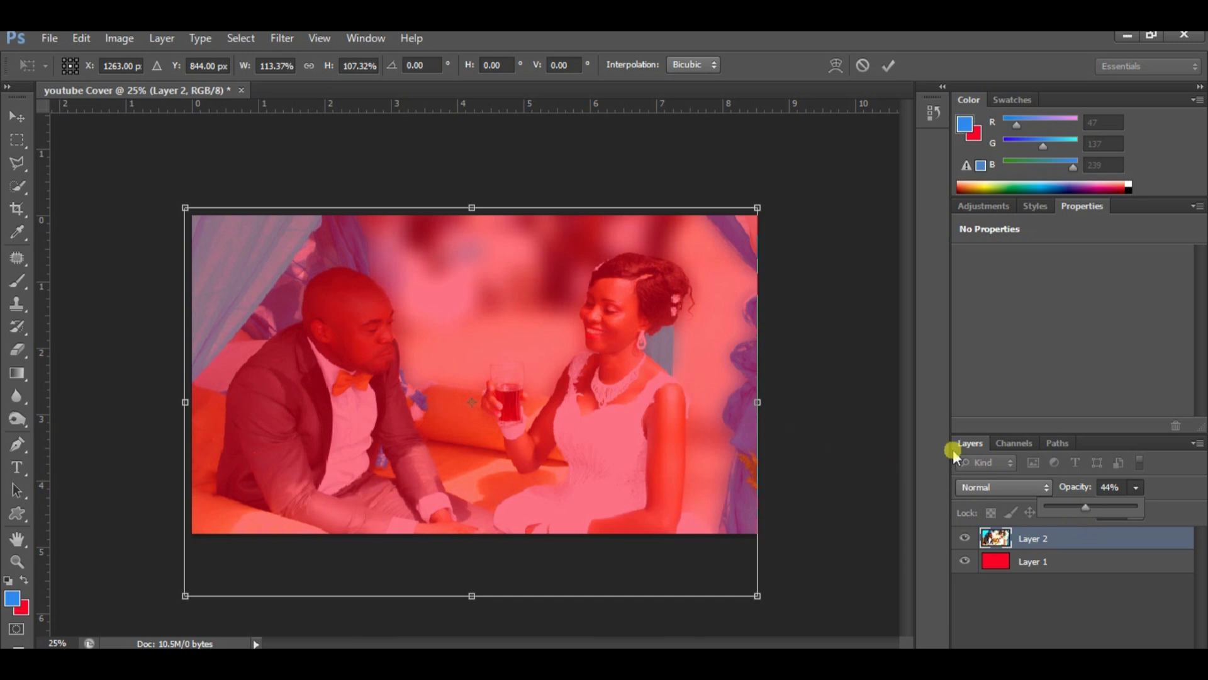
{"action": "left_click_drag", "start_coordinate": [1085, 513], "coordinate": [1074, 515]}
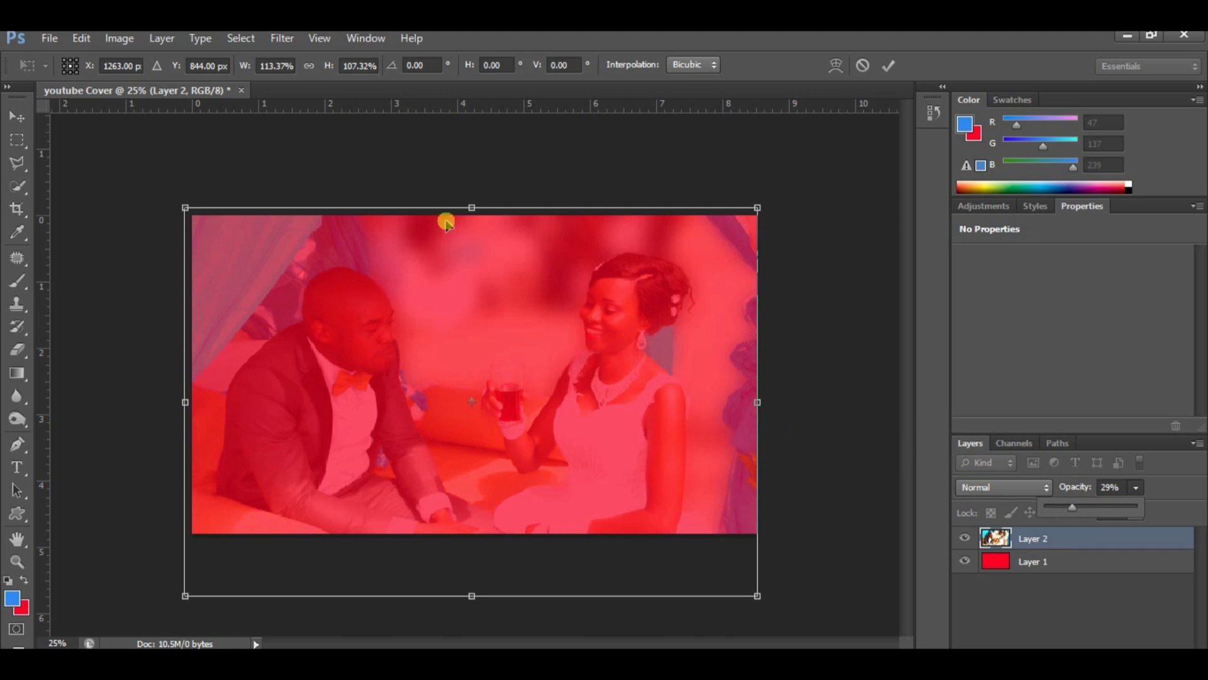
Step: Stretch the photo layer's height to about 109% and apply the transformation while switching to the Brush tool
{"action": "left_click_drag", "start_coordinate": [472, 207], "coordinate": [470, 199]}
{"action": "left_click_drag", "start_coordinate": [512, 329], "coordinate": [518, 340]}
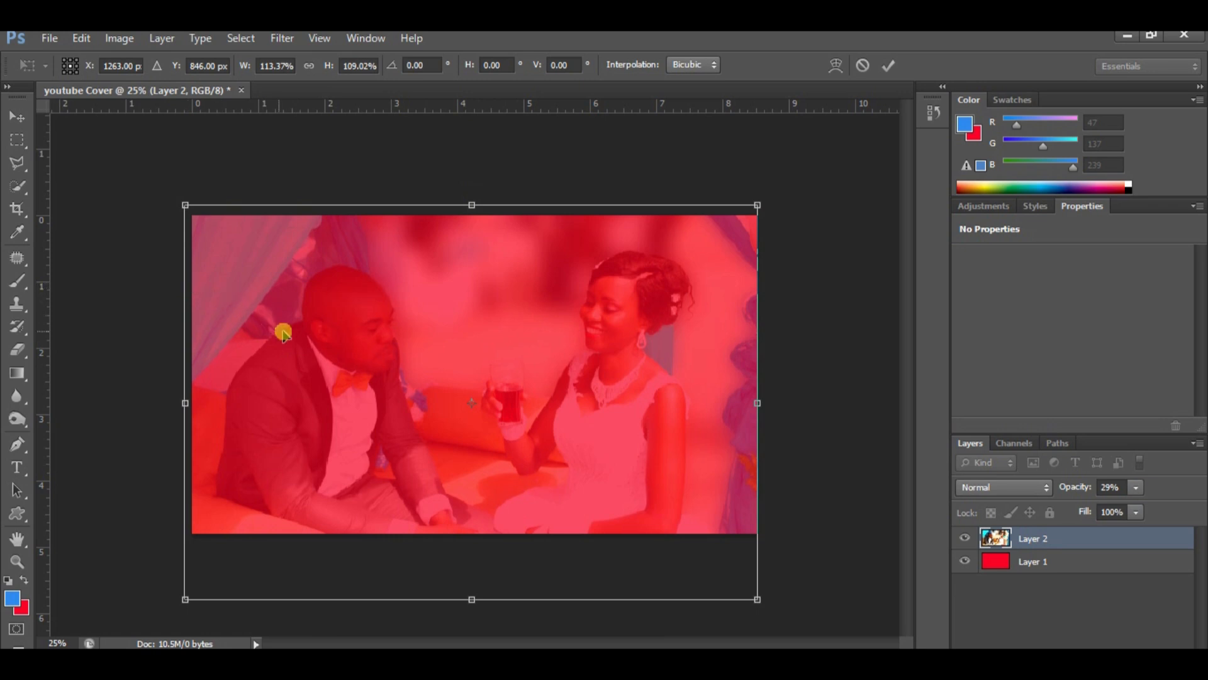
{"action": "left_click", "coordinate": [15, 279]}
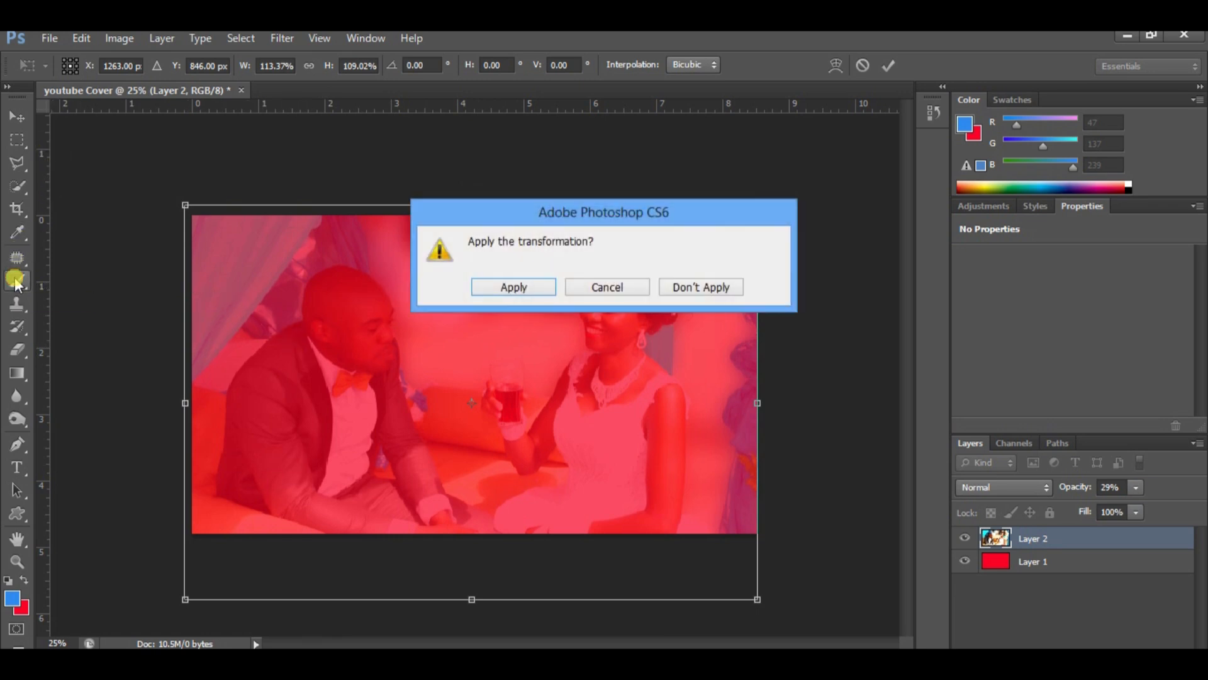
{"action": "left_click", "coordinate": [498, 289]}
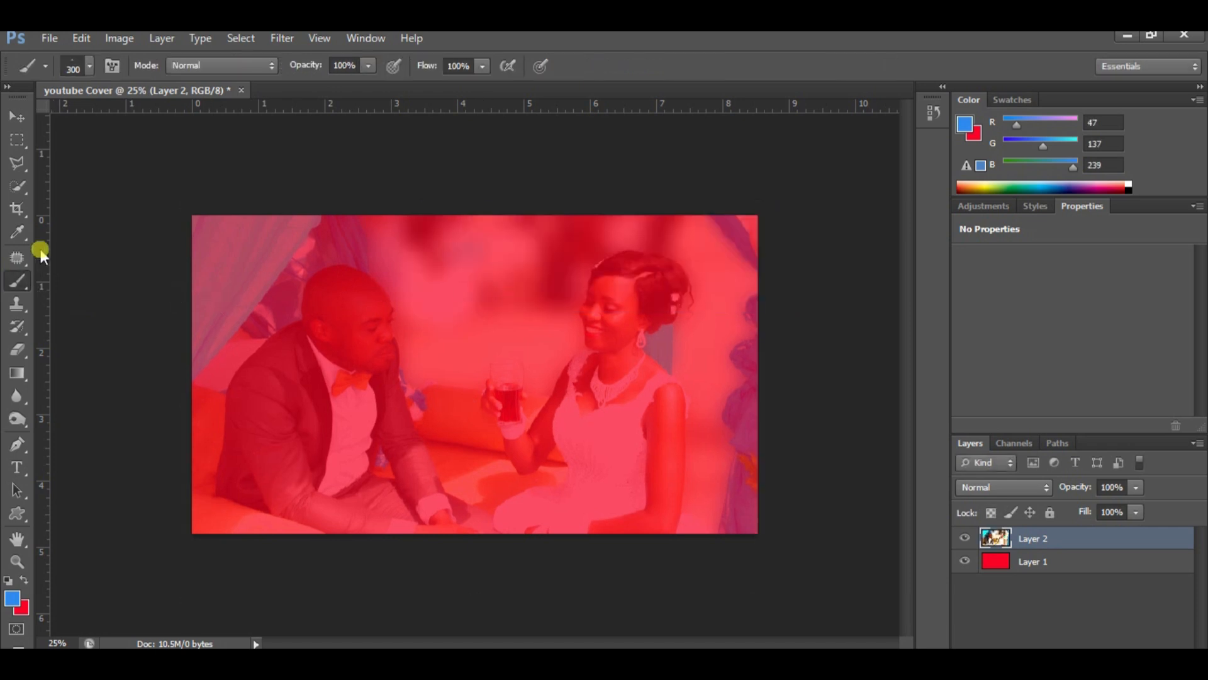
Step: Choose the preset brush tip labelled 42 and enlarge it to 174 px
{"action": "left_click", "coordinate": [88, 65]}
{"action": "left_click_drag", "start_coordinate": [199, 210], "coordinate": [199, 269]}
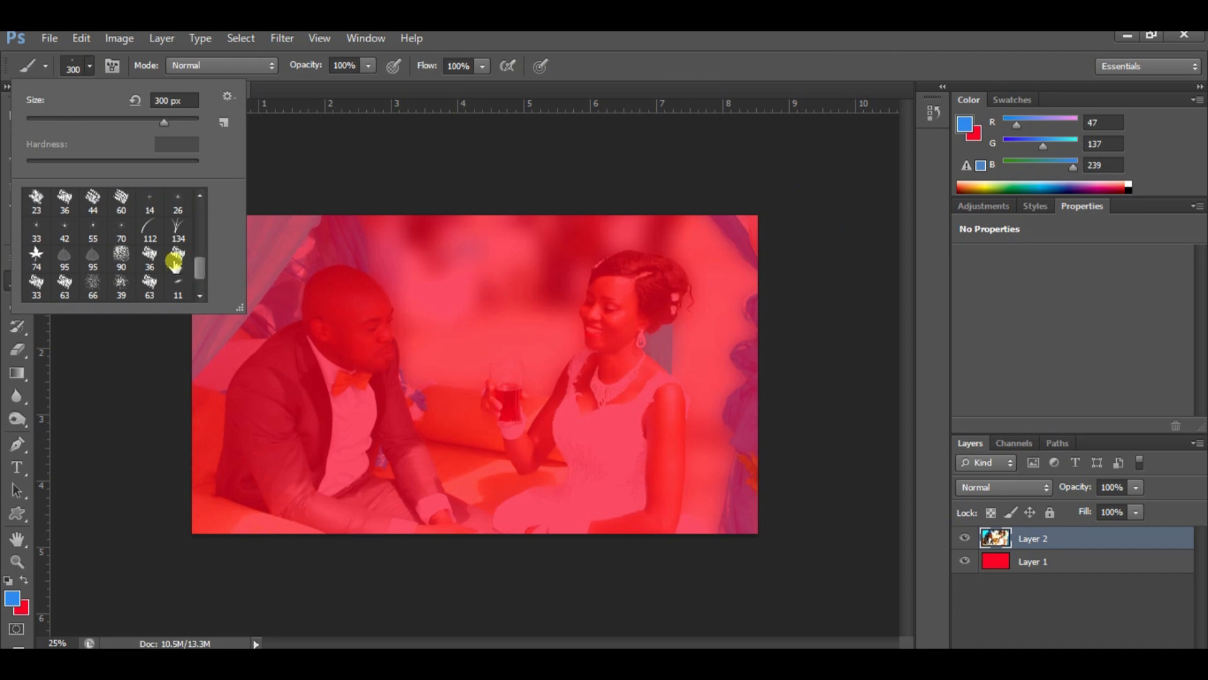
{"action": "left_click", "coordinate": [64, 228]}
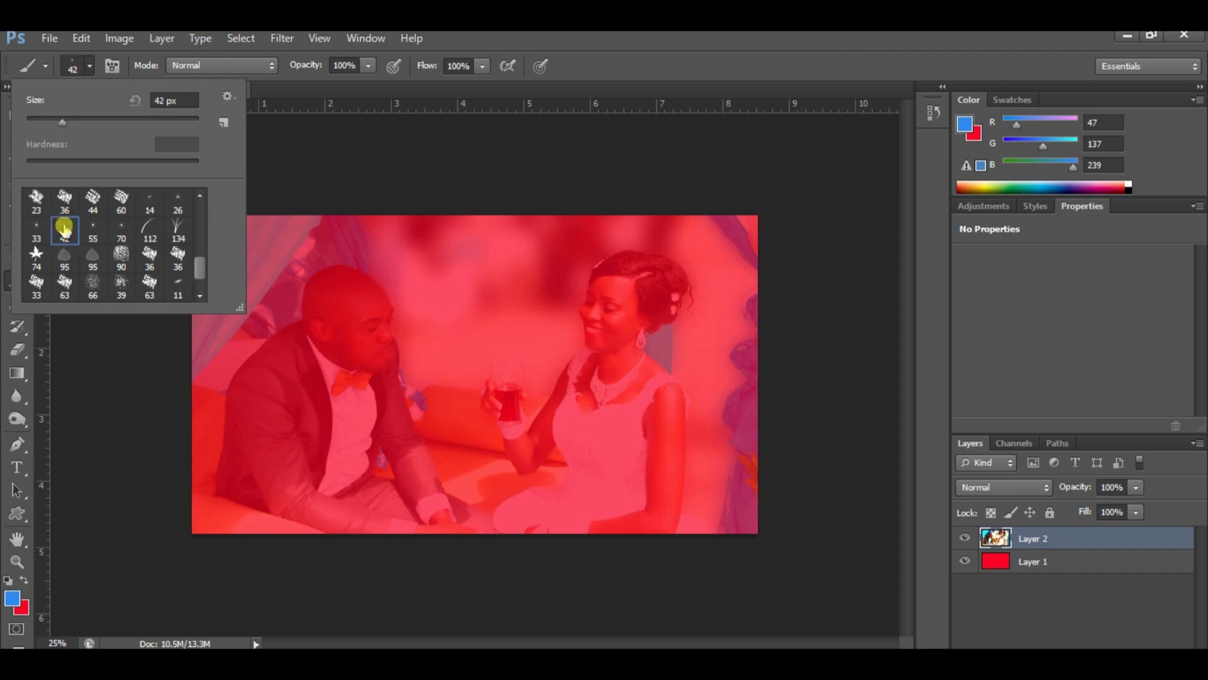
{"action": "left_click_drag", "start_coordinate": [61, 120], "coordinate": [181, 129]}
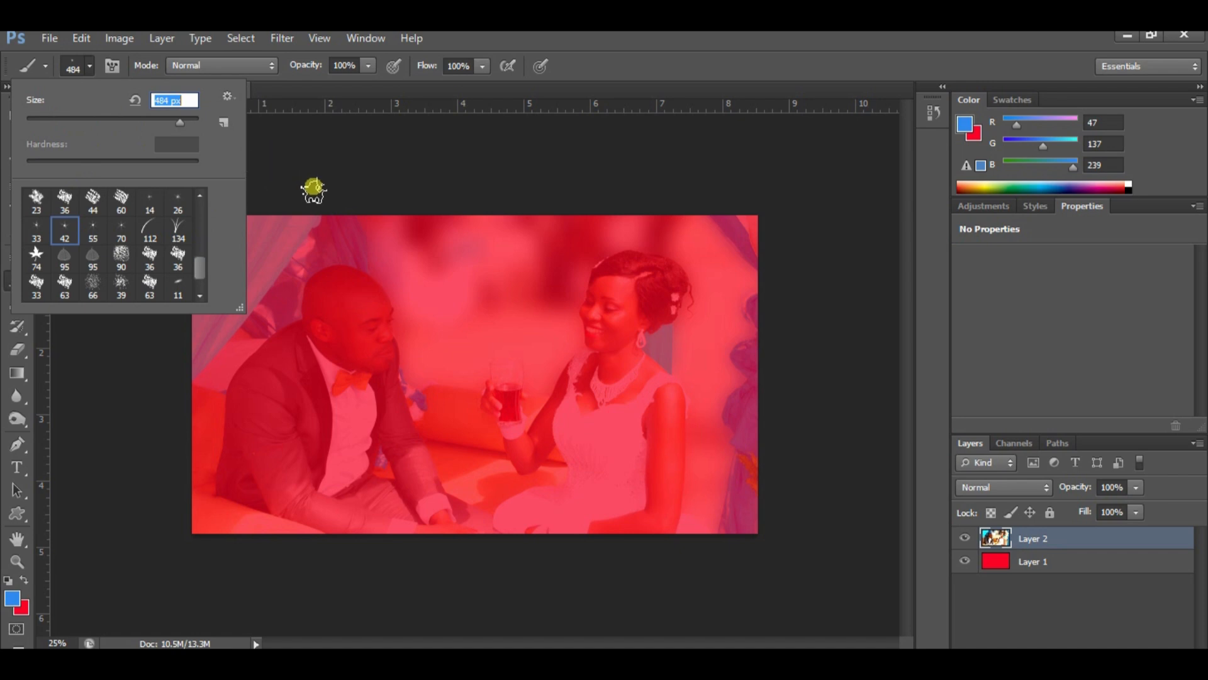
{"action": "left_click_drag", "start_coordinate": [179, 123], "coordinate": [145, 119]}
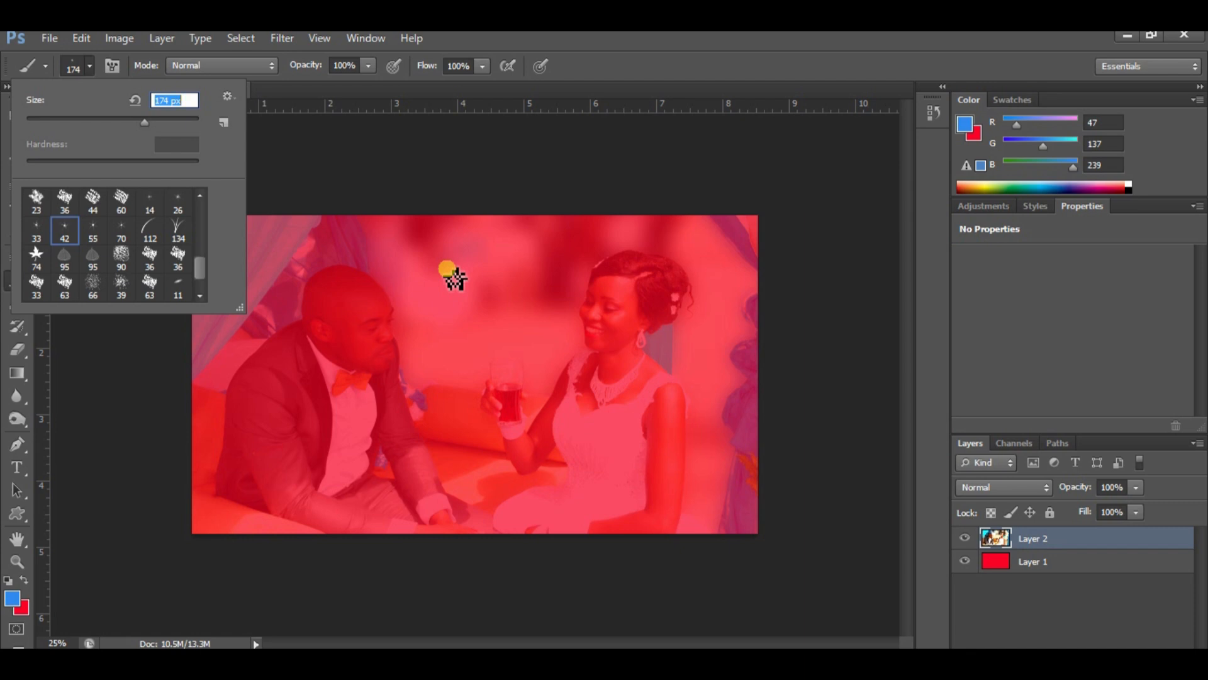
Step: Try to set the brush size to 6000 px
{"action": "type", "text": "6000"}
{"action": "key", "text": "Return"}
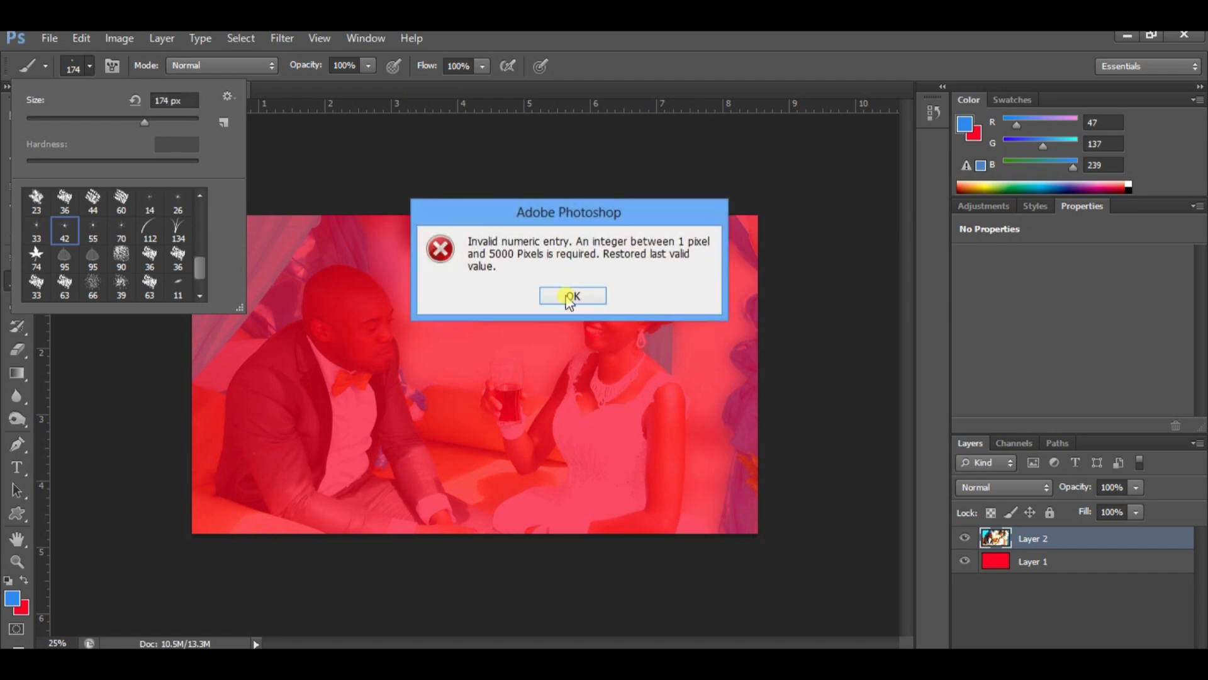
{"action": "left_click", "coordinate": [573, 294]}
Step: Resize the brush tip to 400 px
{"action": "key", "text": "]"}
{"action": "key", "text": "]"}
{"action": "key", "text": "]"}
{"action": "key", "text": "]"}
{"action": "key", "text": "]"}
{"action": "key", "text": "]"}
{"action": "key", "text": "]"}
{"action": "key", "text": "]"}
{"action": "key", "text": "]"}
{"action": "key", "text": "]"}
{"action": "key", "text": "]"}
{"action": "key", "text": "]"}
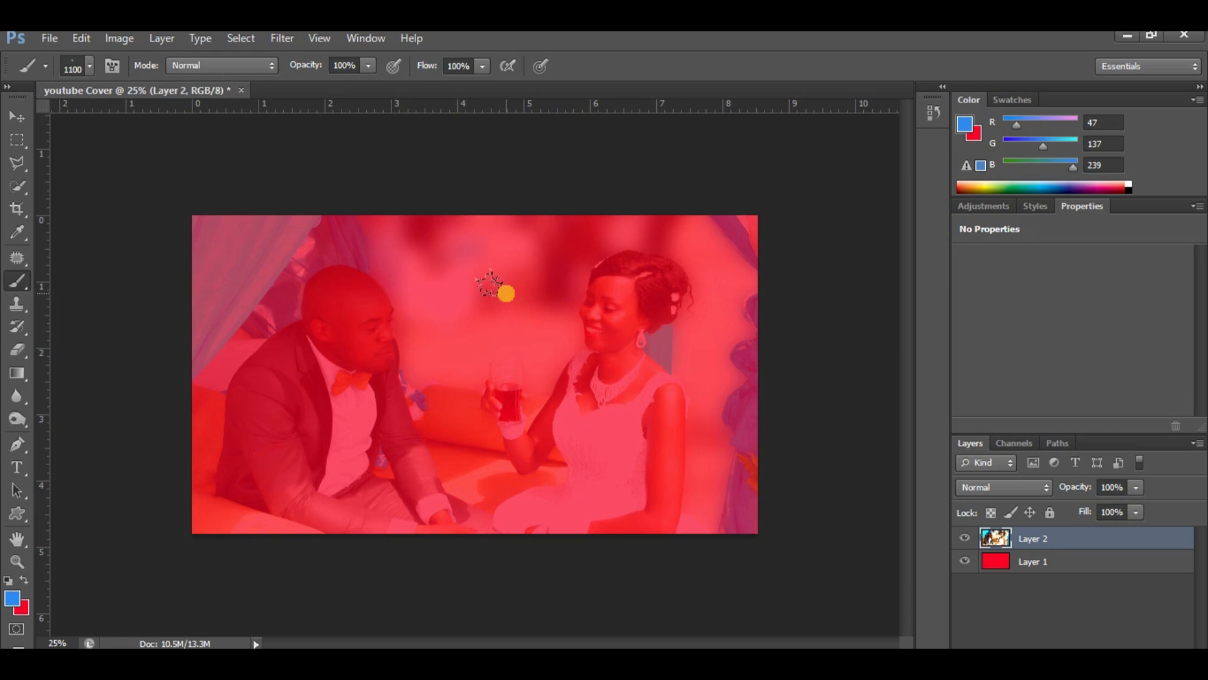
{"action": "key", "text": "bracketleft"}
{"action": "key", "text": "bracketleft"}
{"action": "key", "text": "bracketleft"}
{"action": "key", "text": "bracketleft"}
{"action": "key", "text": "bracketleft"}
Step: Stamp a blue sparkle on Layer 1 between the couple and undo it
{"action": "left_click", "coordinate": [1036, 566]}
{"action": "left_click", "coordinate": [460, 272]}
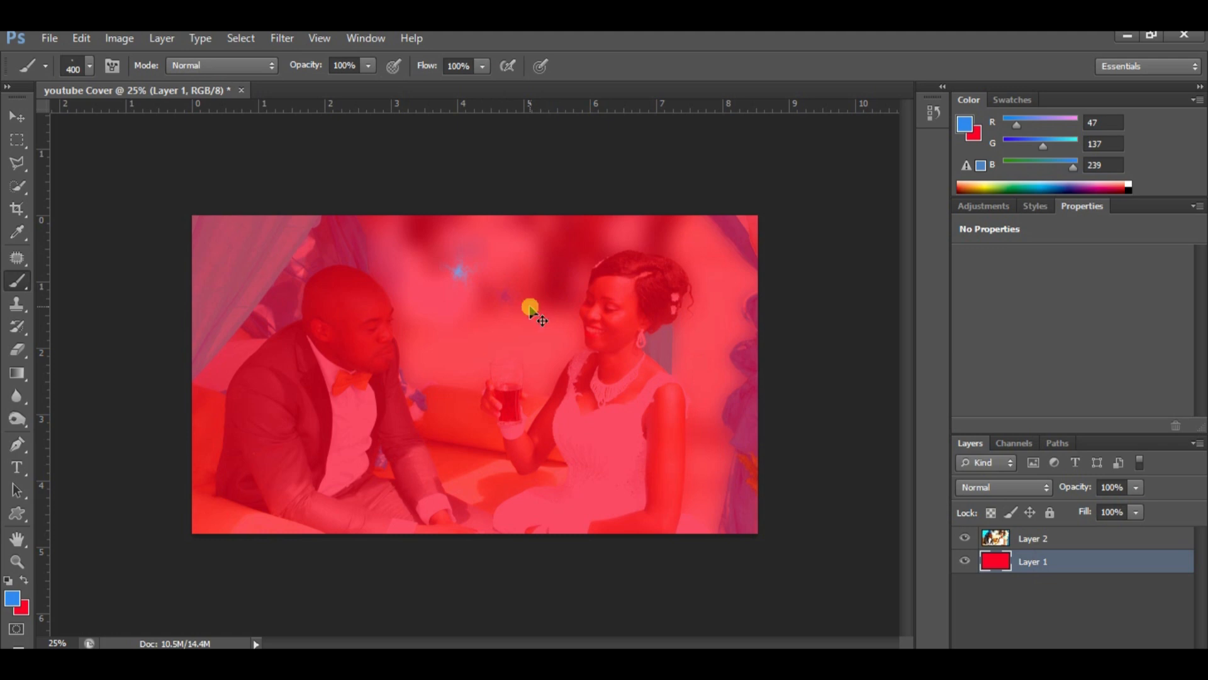
{"action": "key", "text": "ctrl+alt+z"}
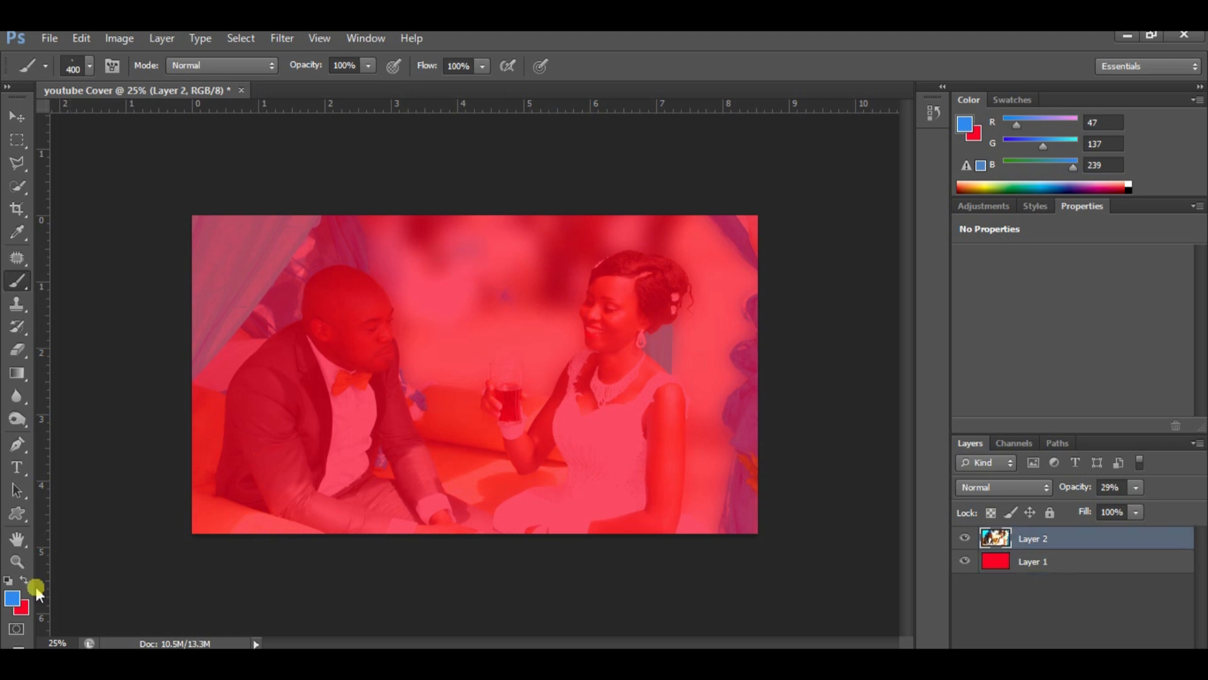
Step: Set the foreground colour to near-white, RGB 247, 249, 251
{"action": "left_click", "coordinate": [12, 598]}
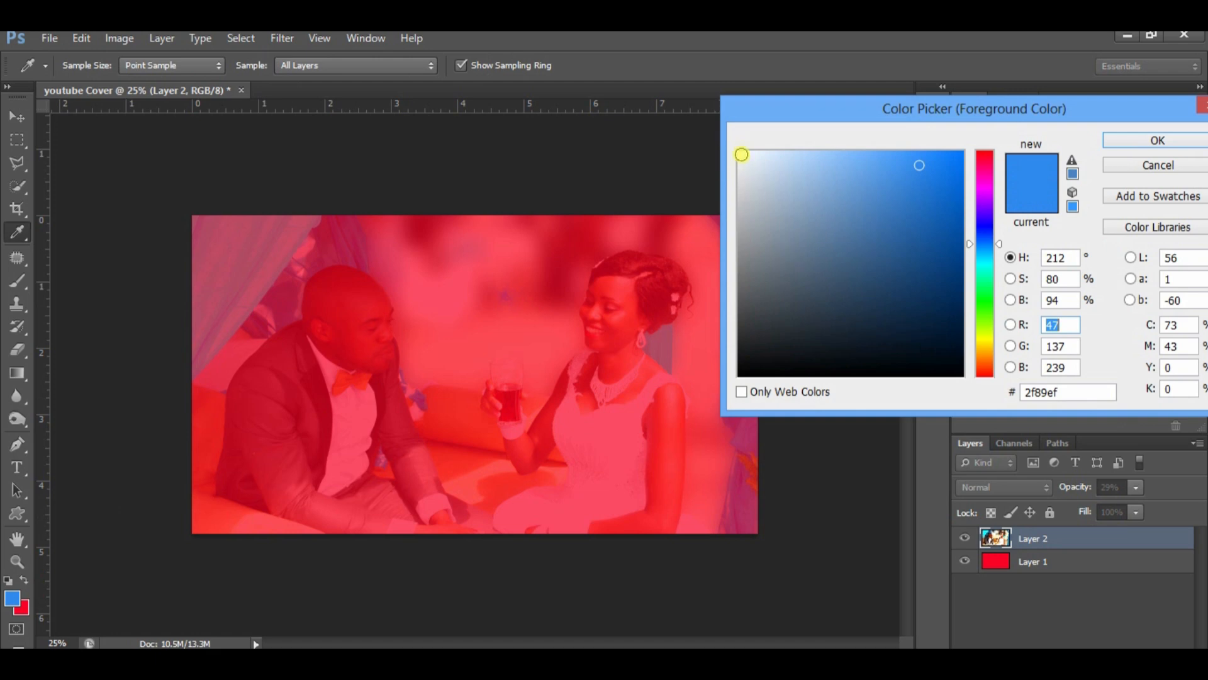
{"action": "left_click", "coordinate": [742, 154]}
{"action": "left_click", "coordinate": [1120, 146]}
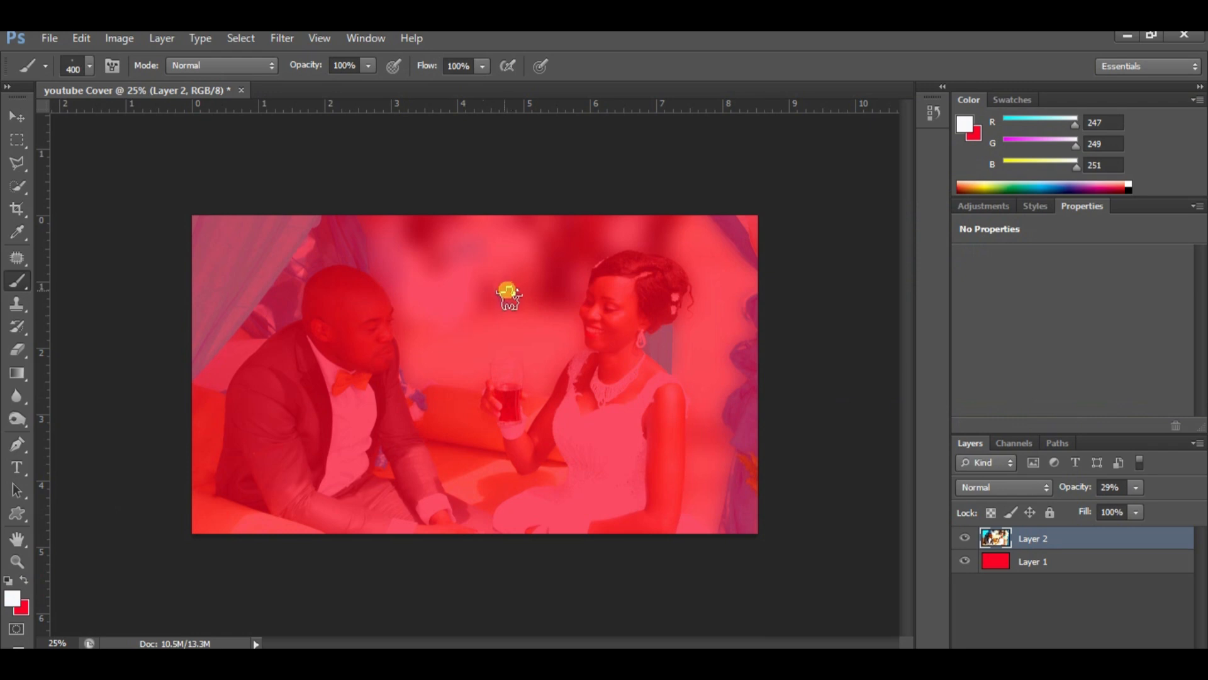
Step: Stamp white star sparkles on Layer 1 across the background around the couple
{"action": "left_click", "coordinate": [1054, 560]}
{"action": "left_click", "coordinate": [432, 275]}
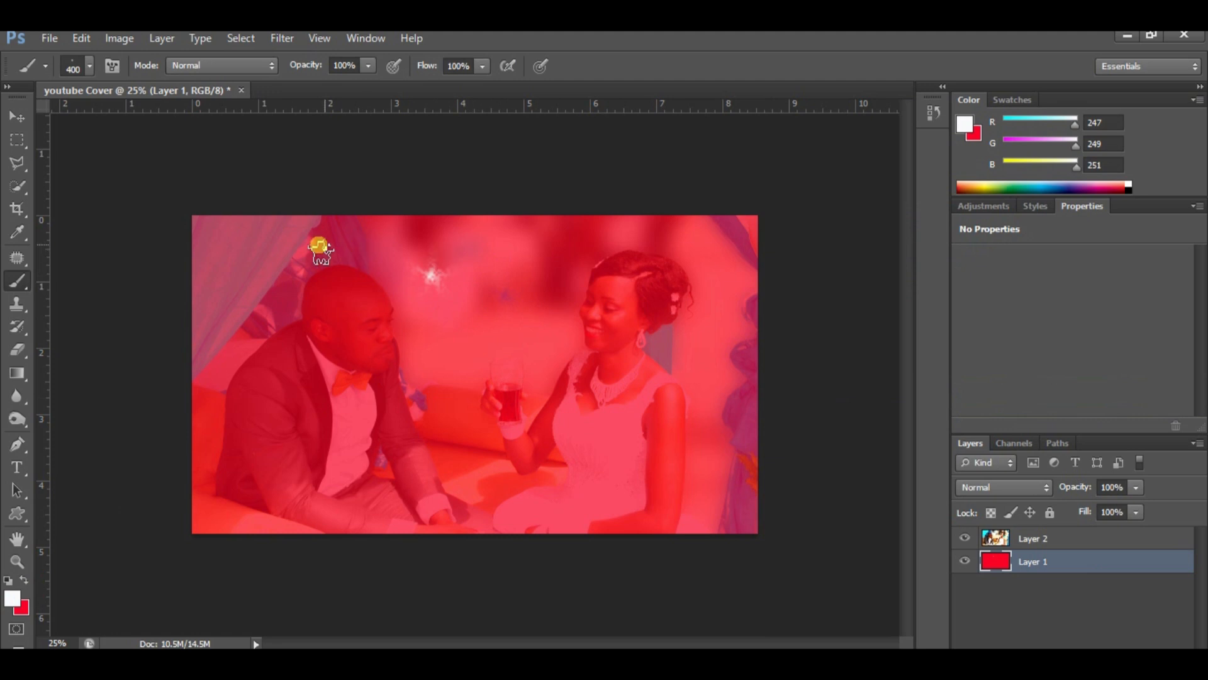
{"action": "left_click", "coordinate": [297, 246]}
{"action": "left_click", "coordinate": [521, 328]}
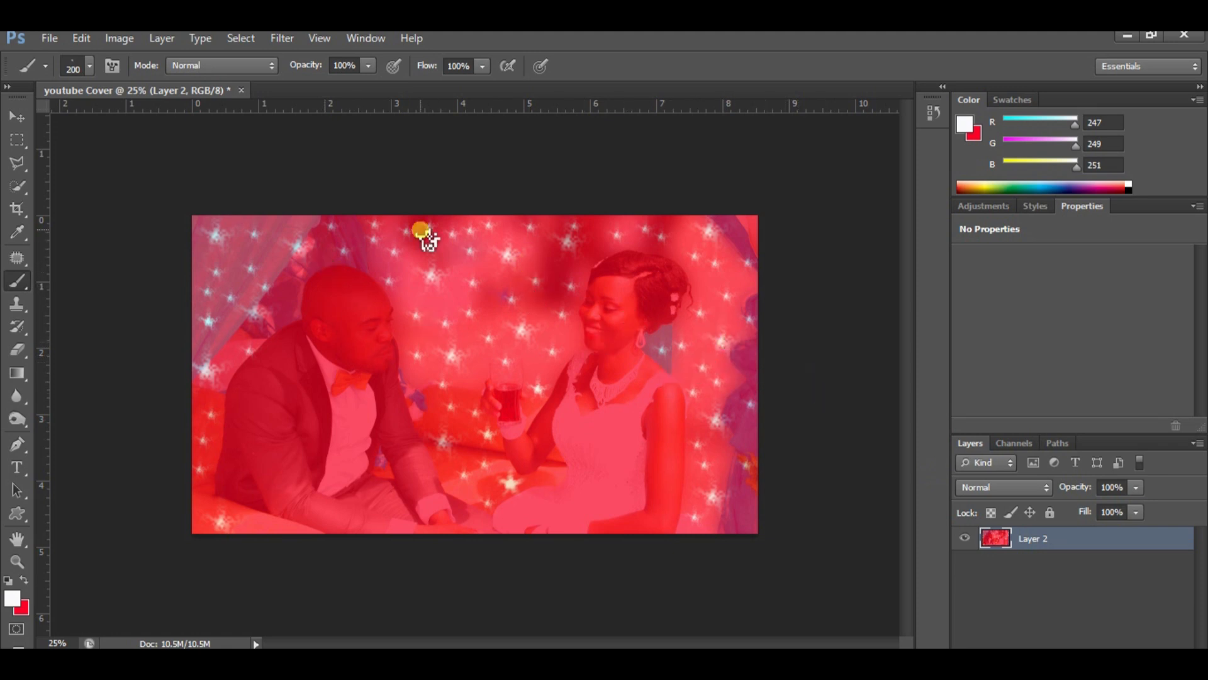
Step: Darken the image with a Levels adjustment, setting the RGB midtone input level to 0.49
{"action": "left_click", "coordinate": [113, 38]}
{"action": "mouse_move", "coordinate": [145, 83]}
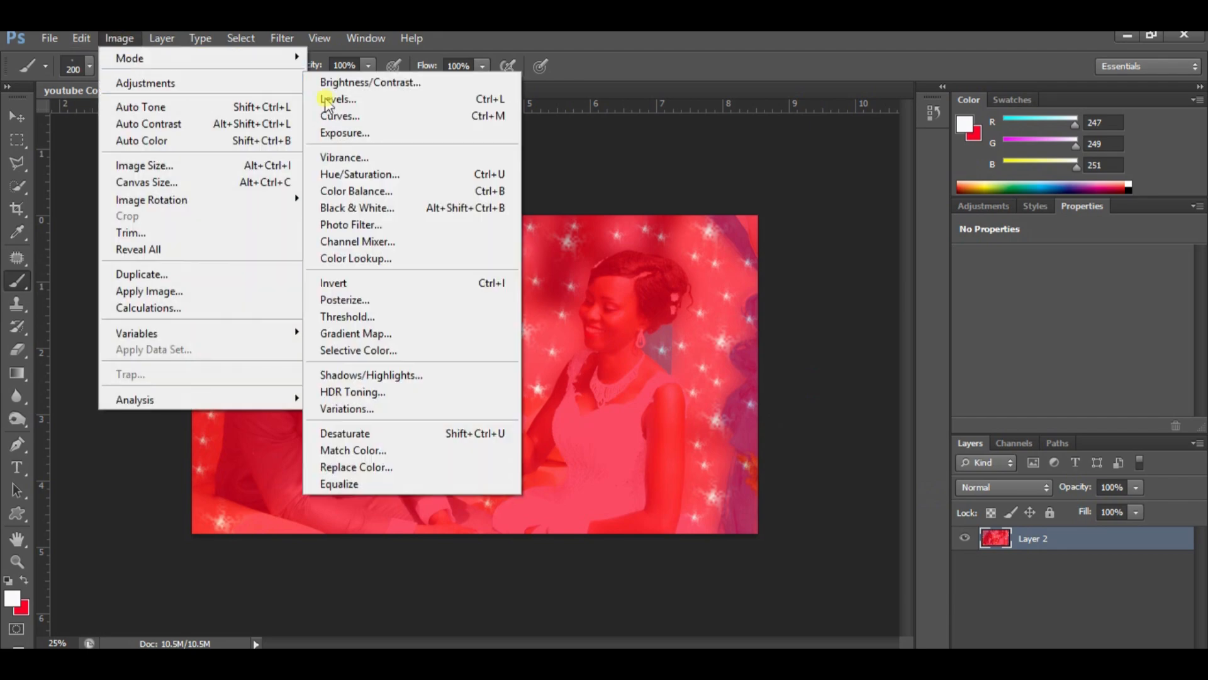
{"action": "left_click", "coordinate": [340, 101]}
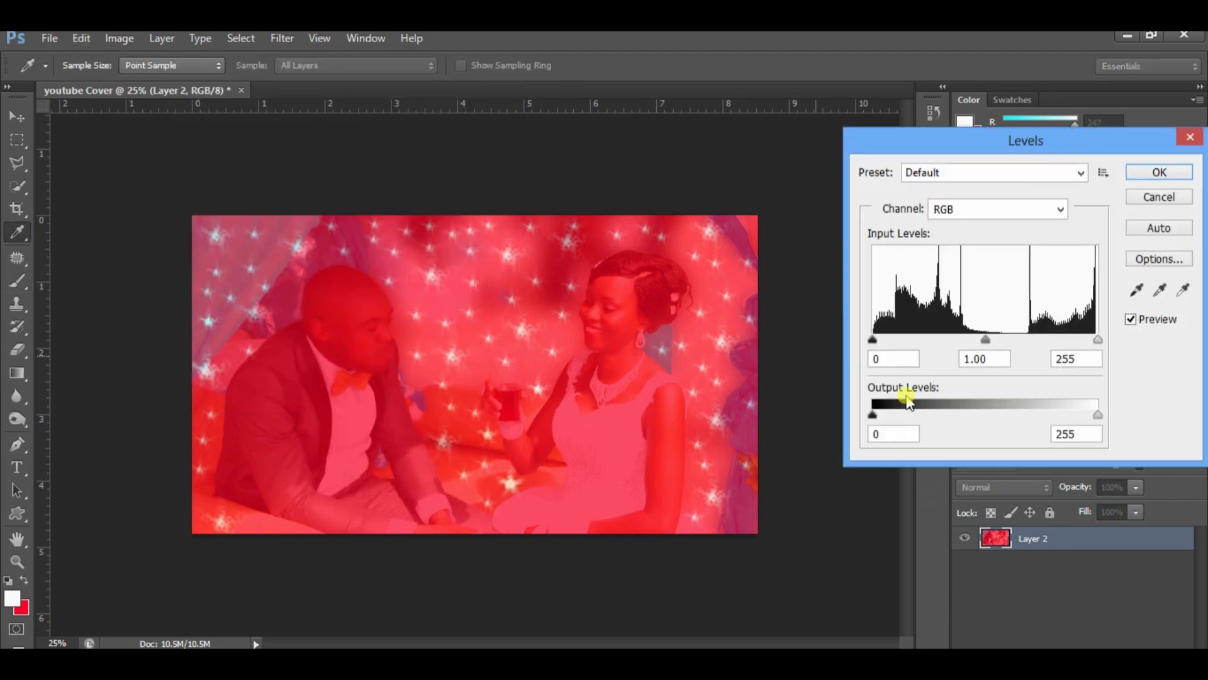
{"action": "left_click_drag", "start_coordinate": [986, 340], "coordinate": [1033, 343]}
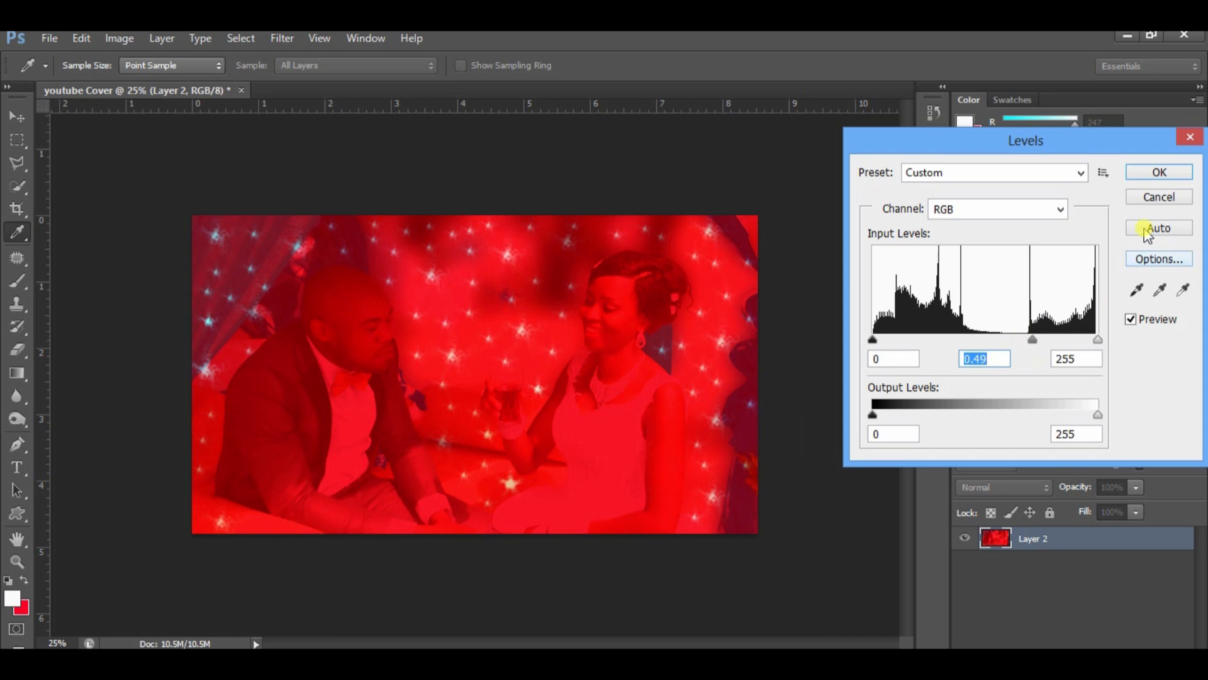
{"action": "left_click", "coordinate": [1148, 175]}
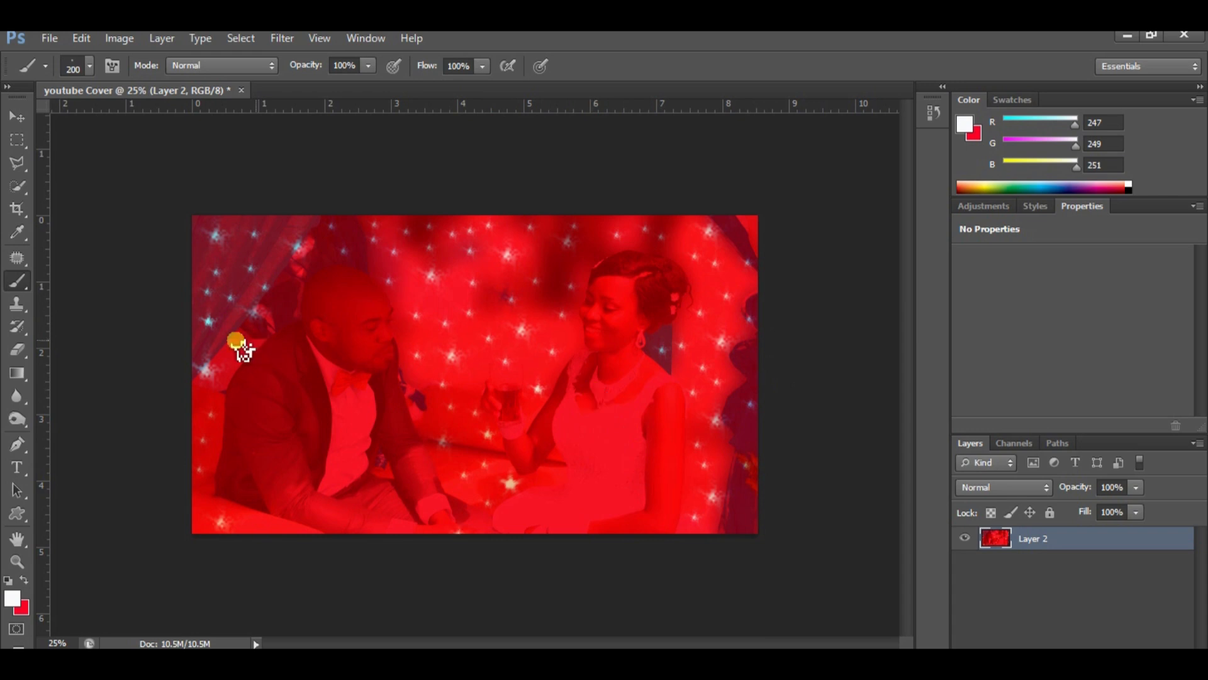
Step: Start a horizontal text line in the canvas's upper-left area and set the text colour to near-white #faf6f7
{"action": "left_click", "coordinate": [16, 466]}
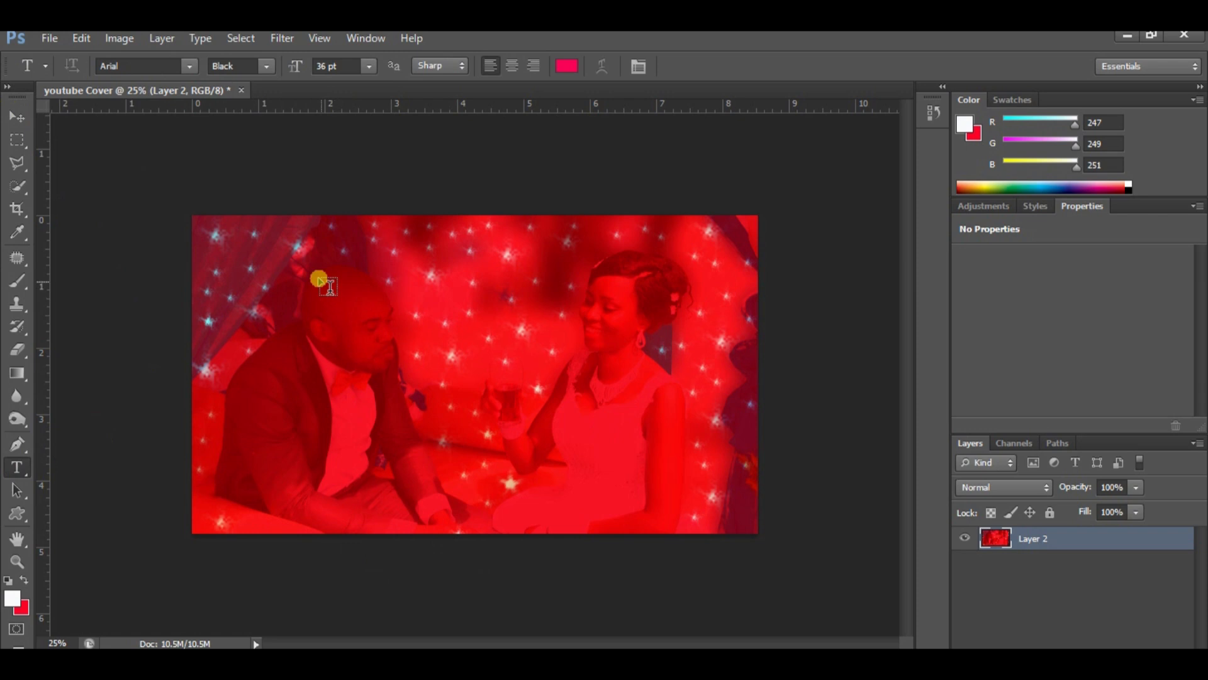
{"action": "left_click", "coordinate": [260, 265]}
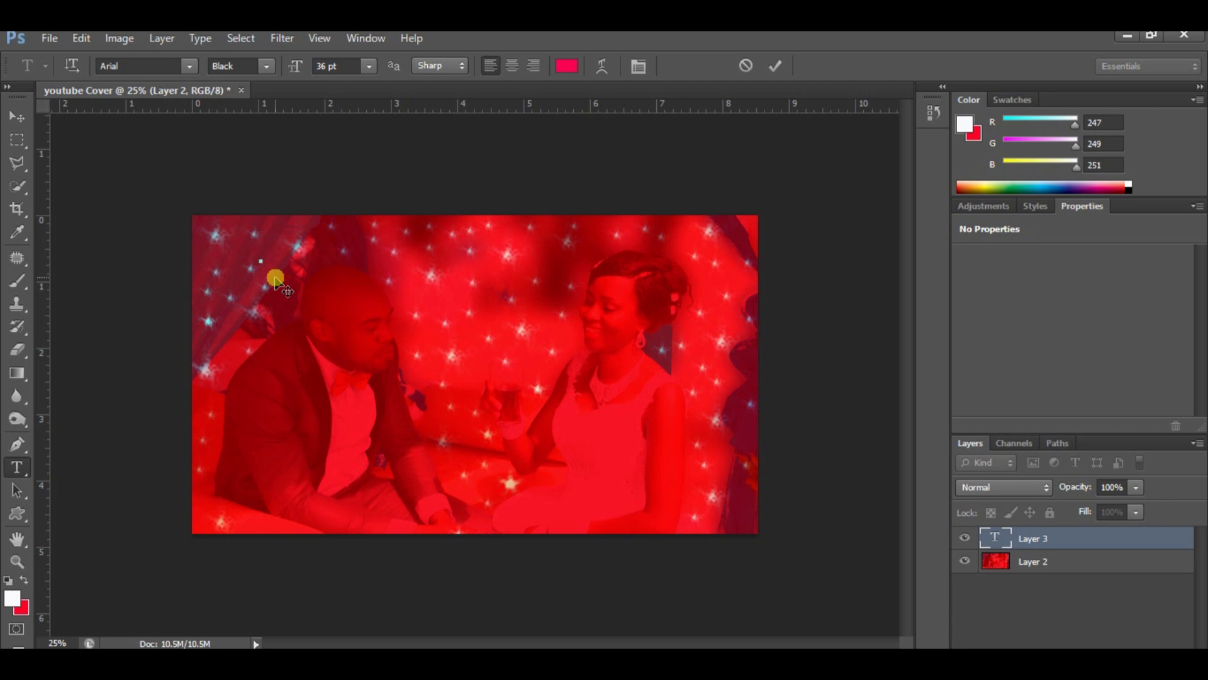
{"action": "left_click", "coordinate": [568, 64]}
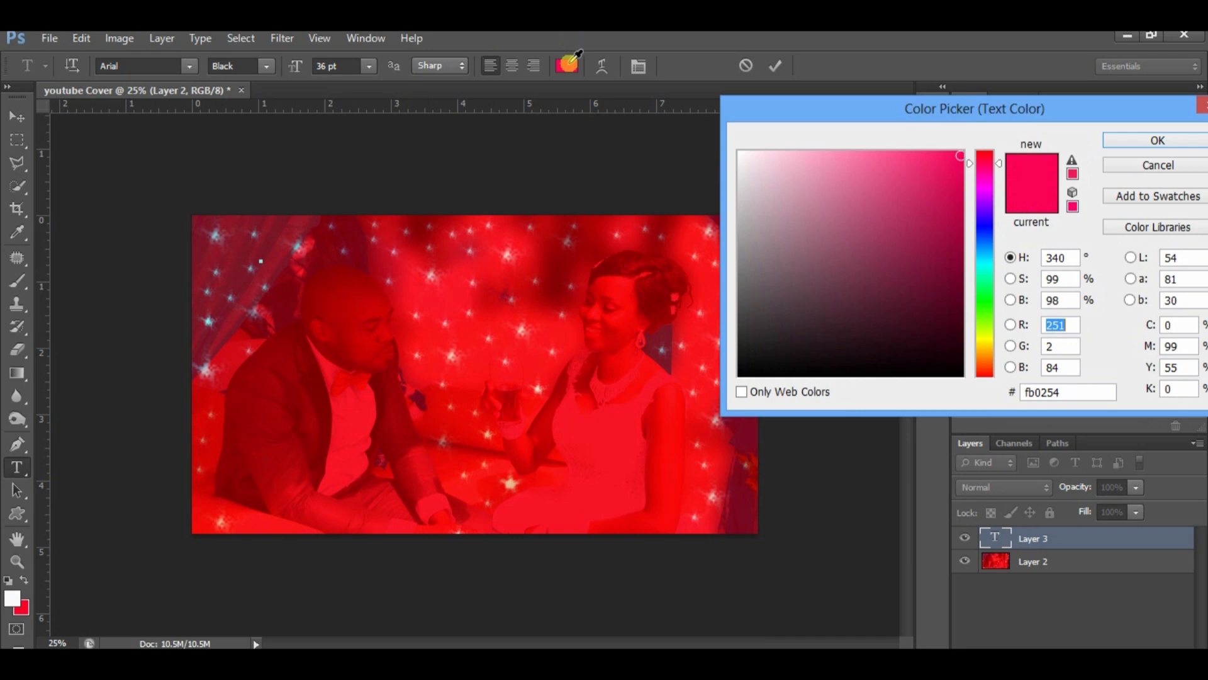
{"action": "left_click", "coordinate": [743, 158]}
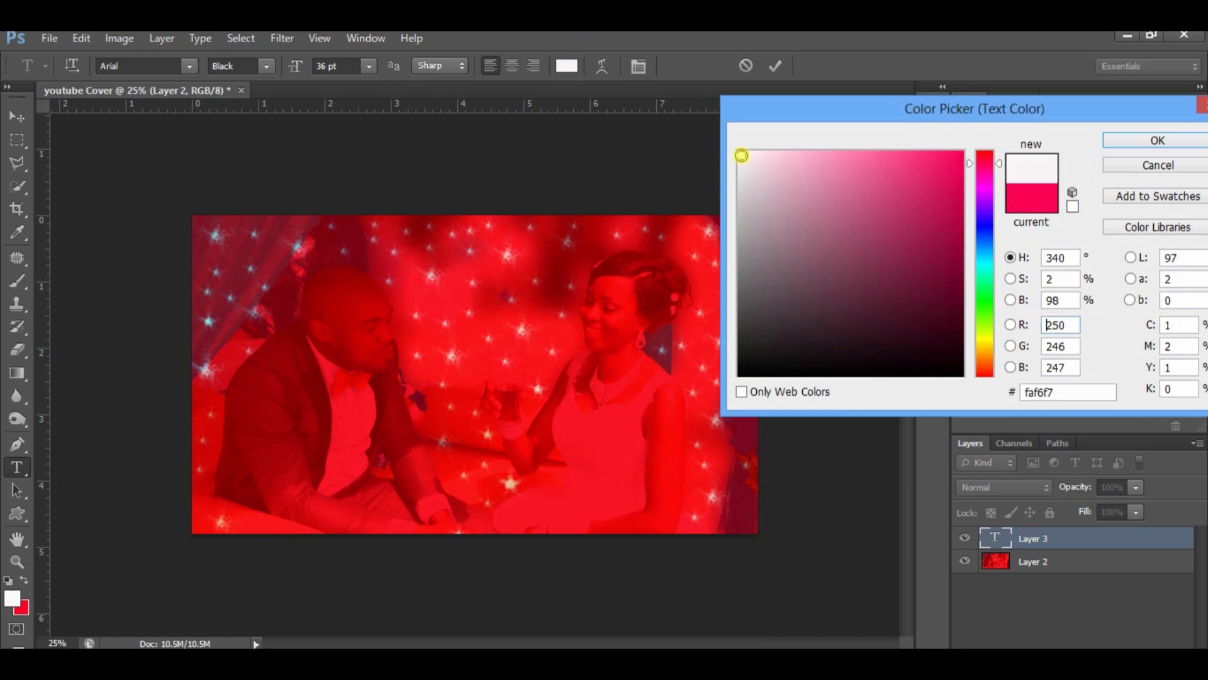
{"action": "left_click", "coordinate": [1142, 140]}
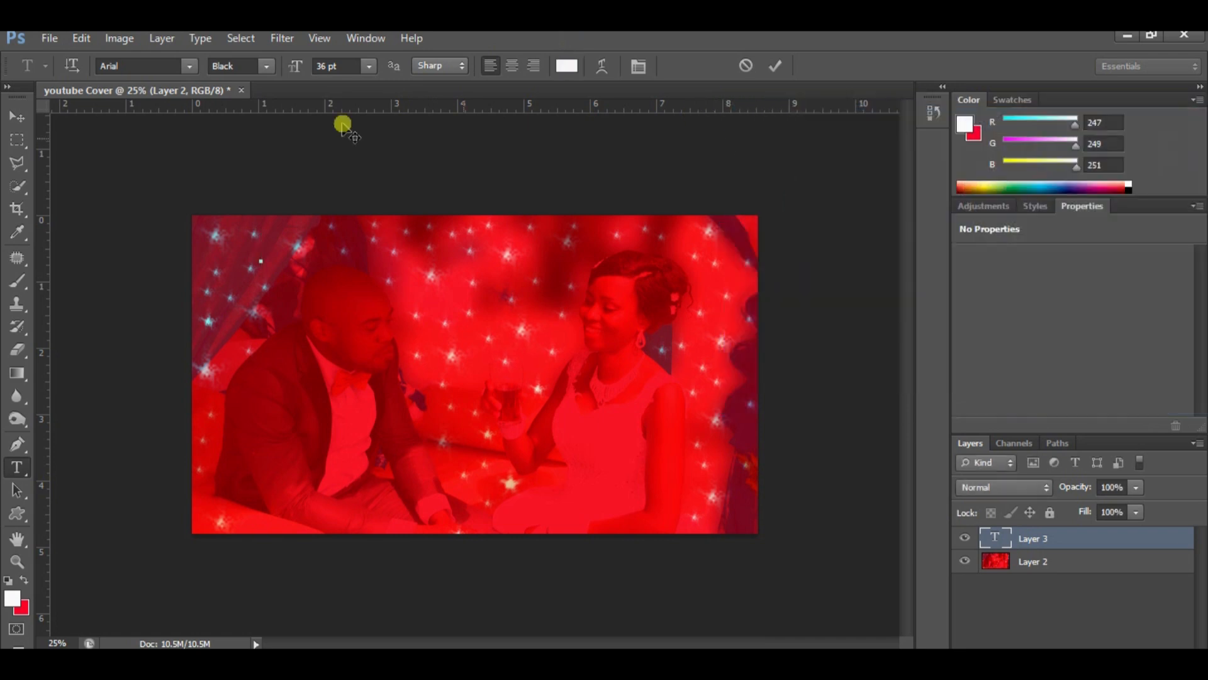
Step: Set the text to the Arial Black style at a size of 48 pt
{"action": "left_click", "coordinate": [267, 64]}
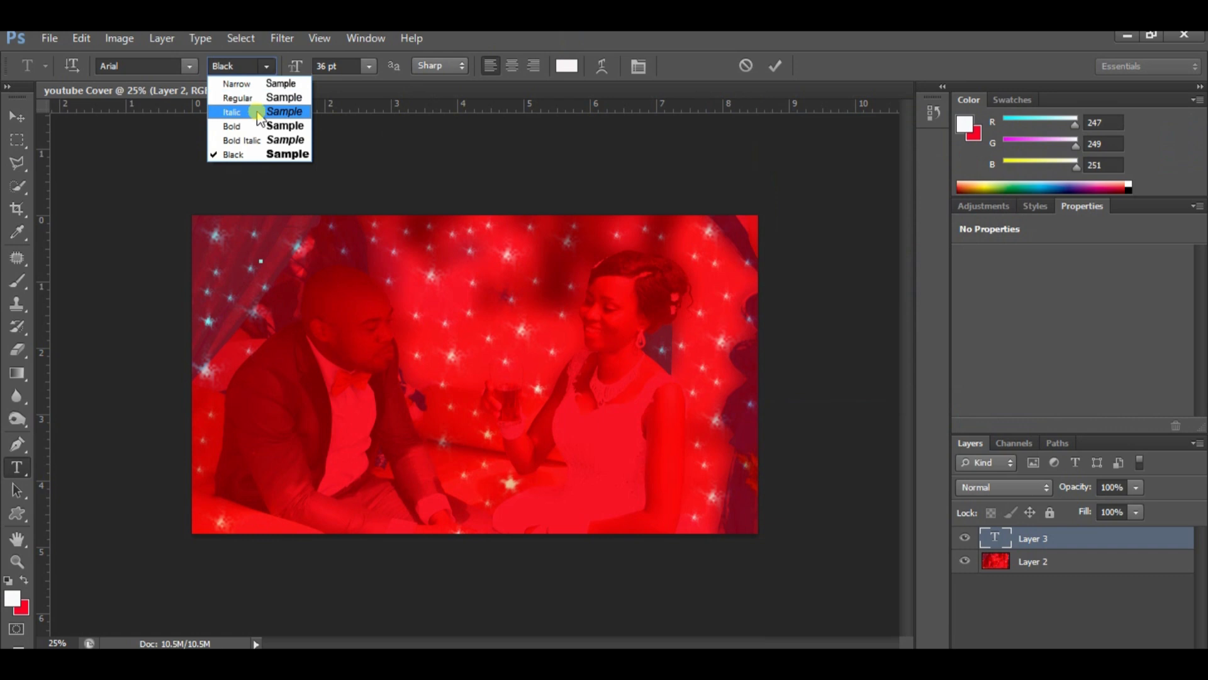
{"action": "left_click", "coordinate": [251, 155]}
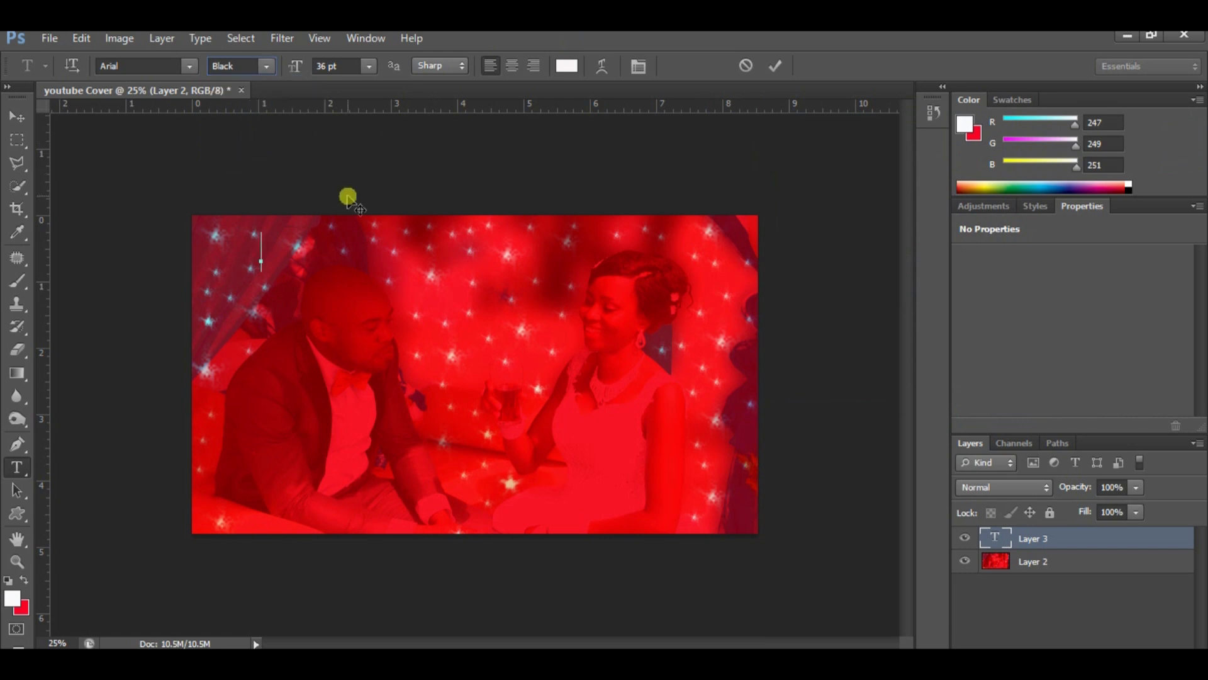
{"action": "left_click", "coordinate": [370, 65]}
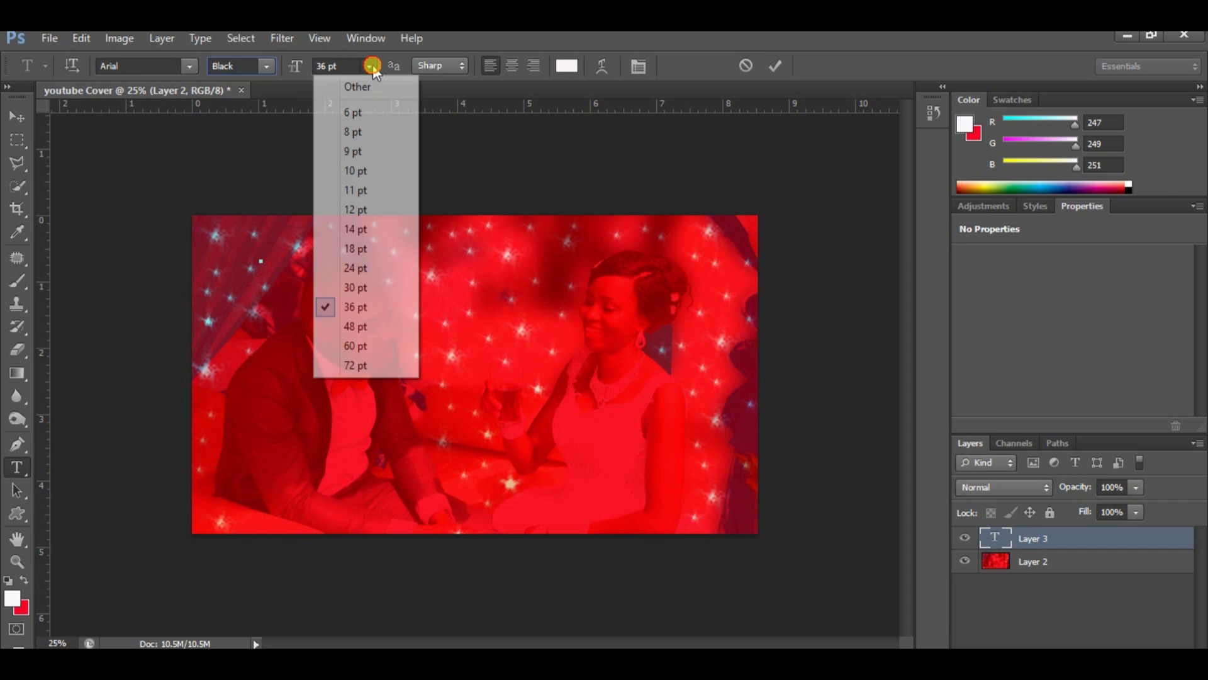
{"action": "left_click", "coordinate": [350, 327]}
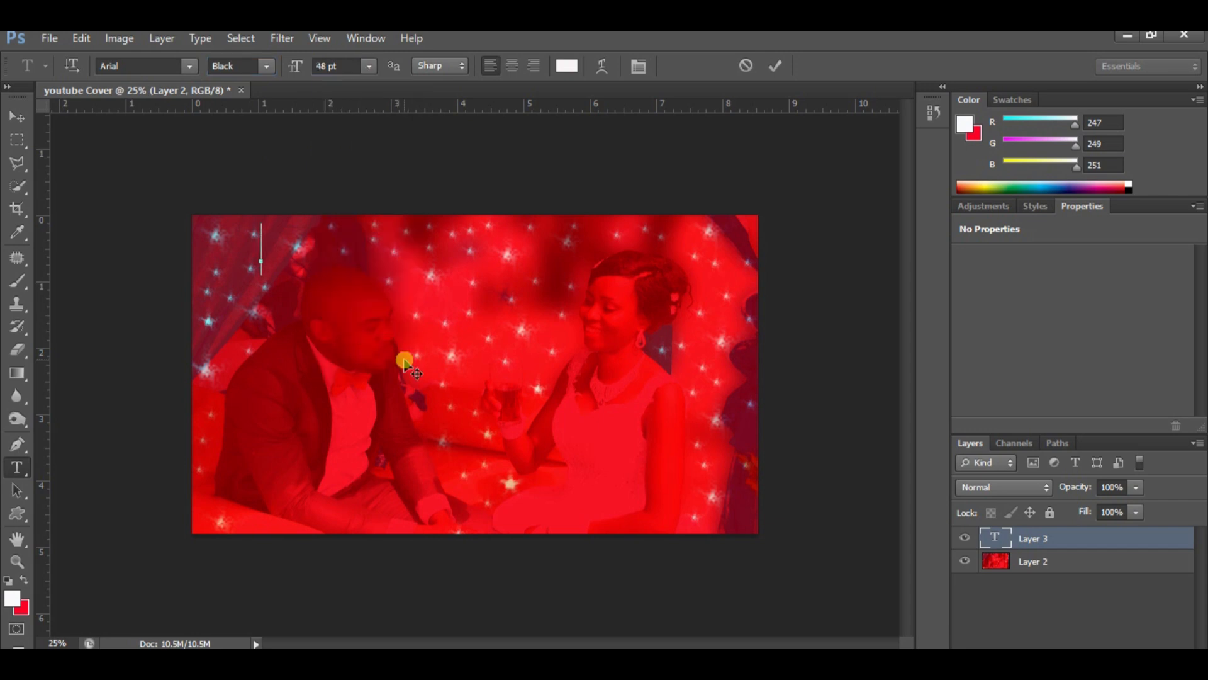
Step: Write the title "COVENANT MARRIAGE BUILDERS" on the new text layer
{"action": "type", "text": "CO"}
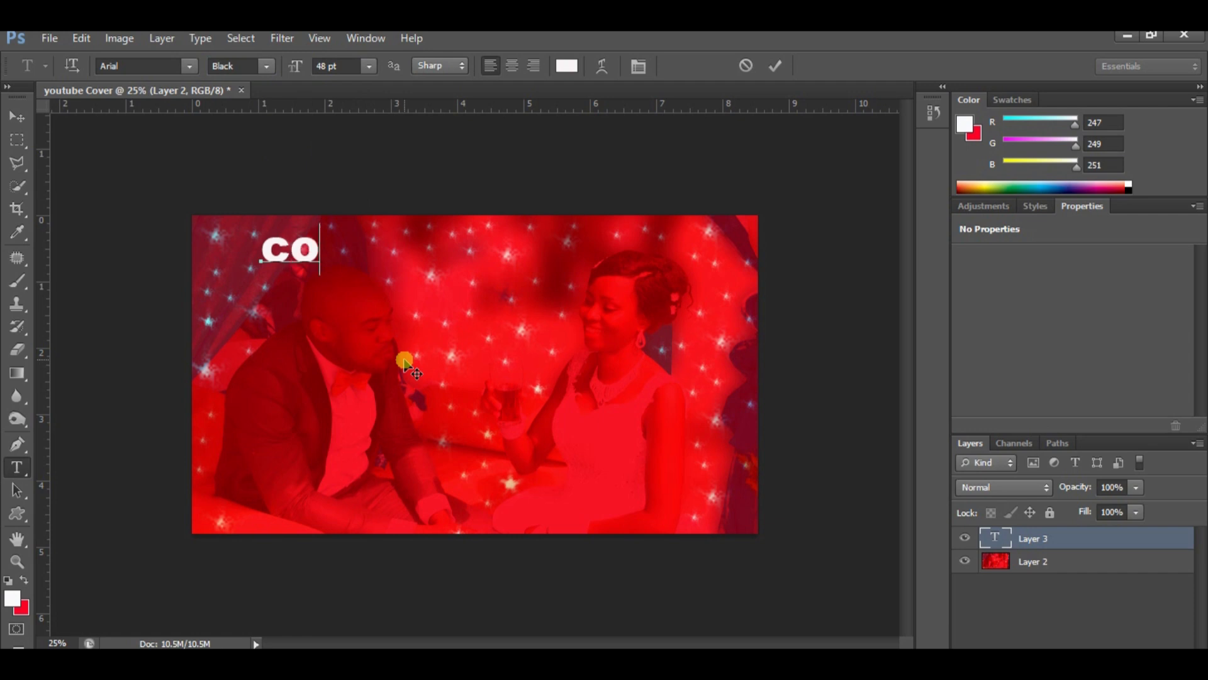
{"action": "type", "text": "V"}
{"action": "key", "text": "BackSpace"}
{"action": "key", "text": "BackSpace"}
{"action": "key", "text": "BackSpace"}
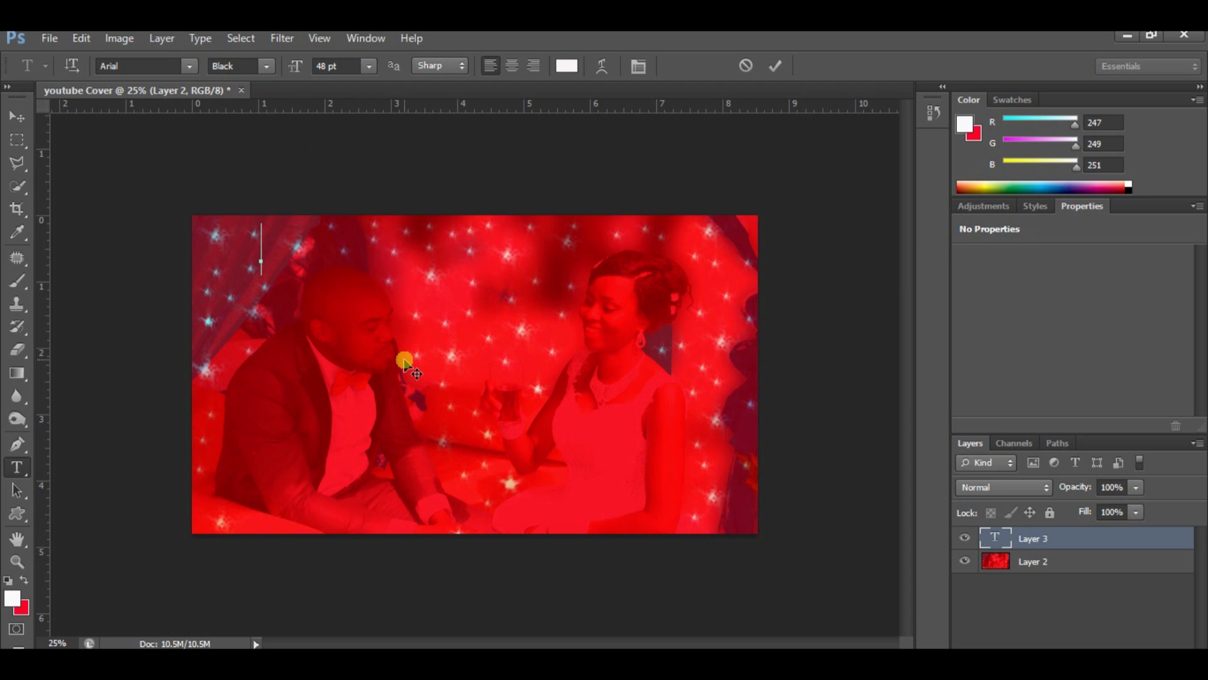
{"action": "type", "text": "C"}
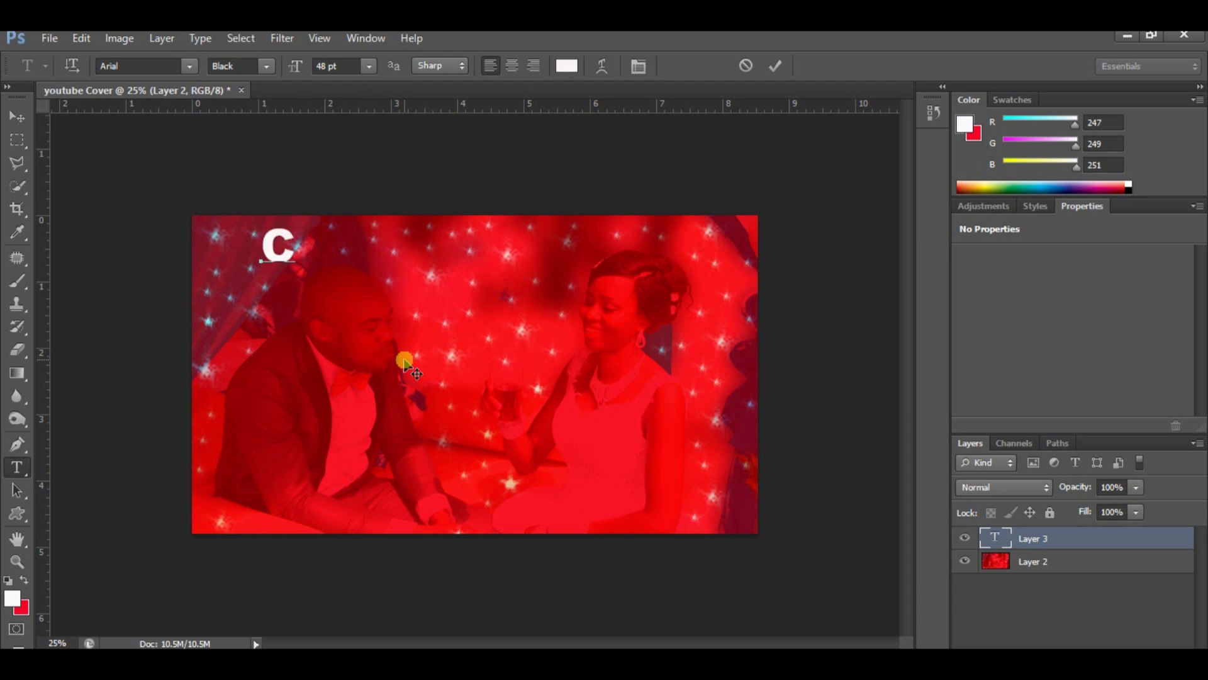
{"action": "type", "text": "OVE"}
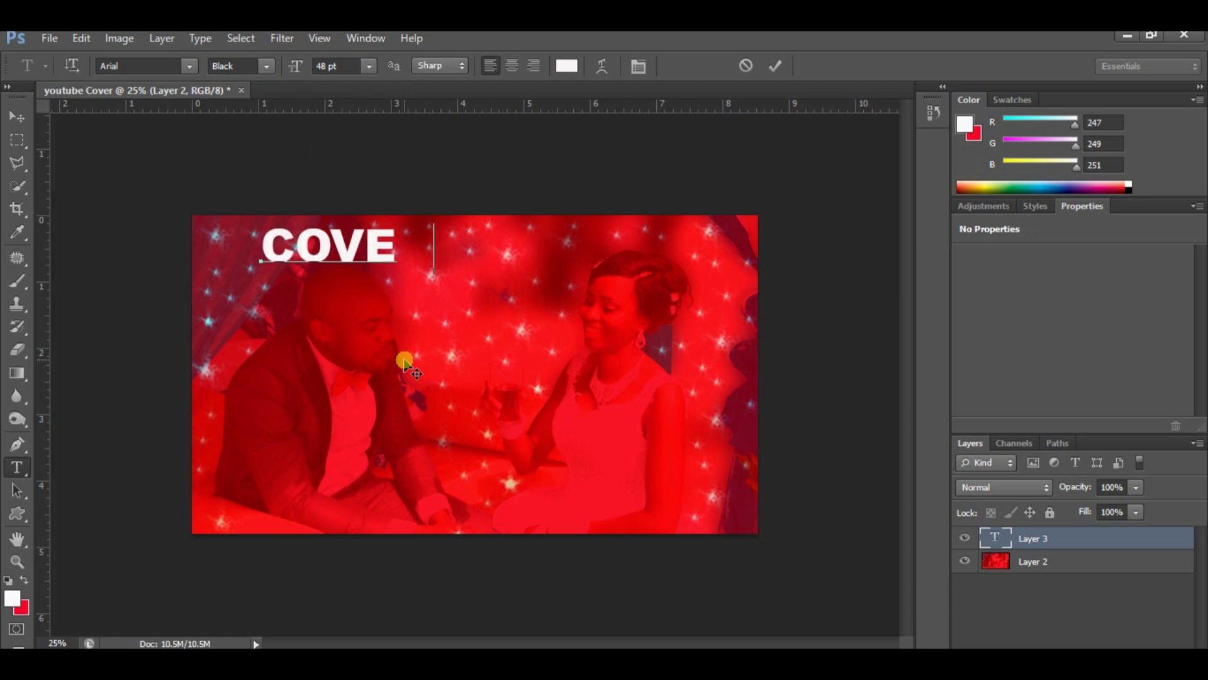
{"action": "type", "text": "NANT"}
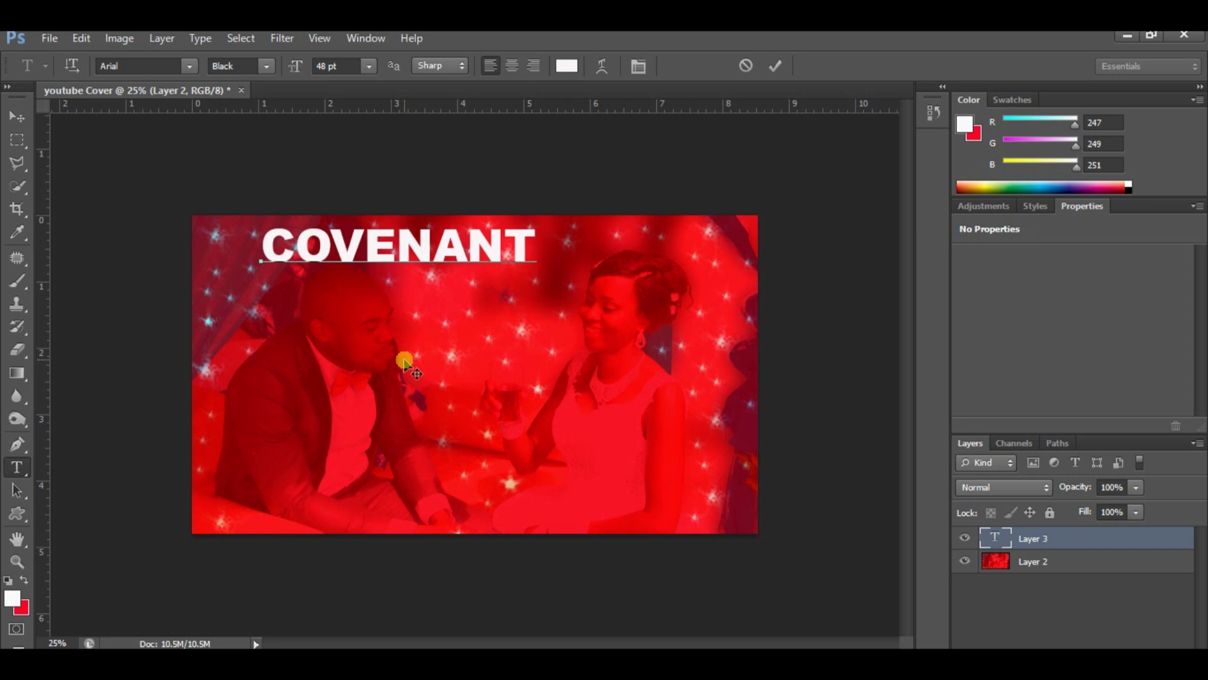
{"action": "type", "text": " MA"}
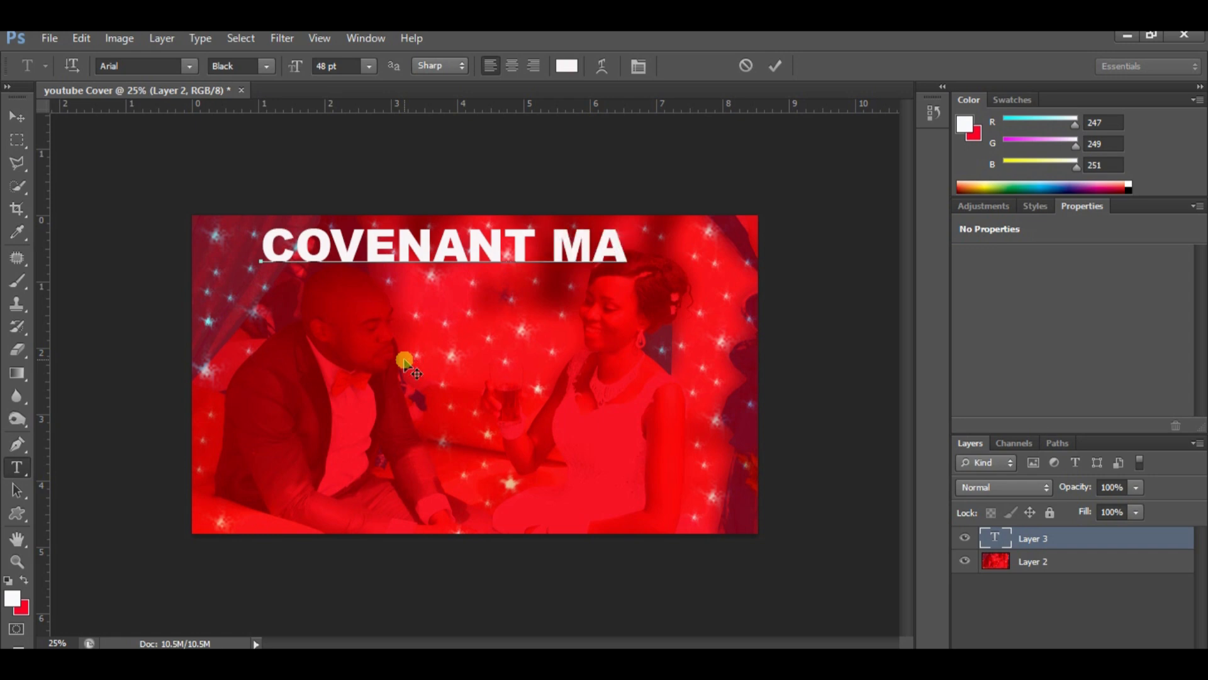
{"action": "type", "text": "RRIAGE"}
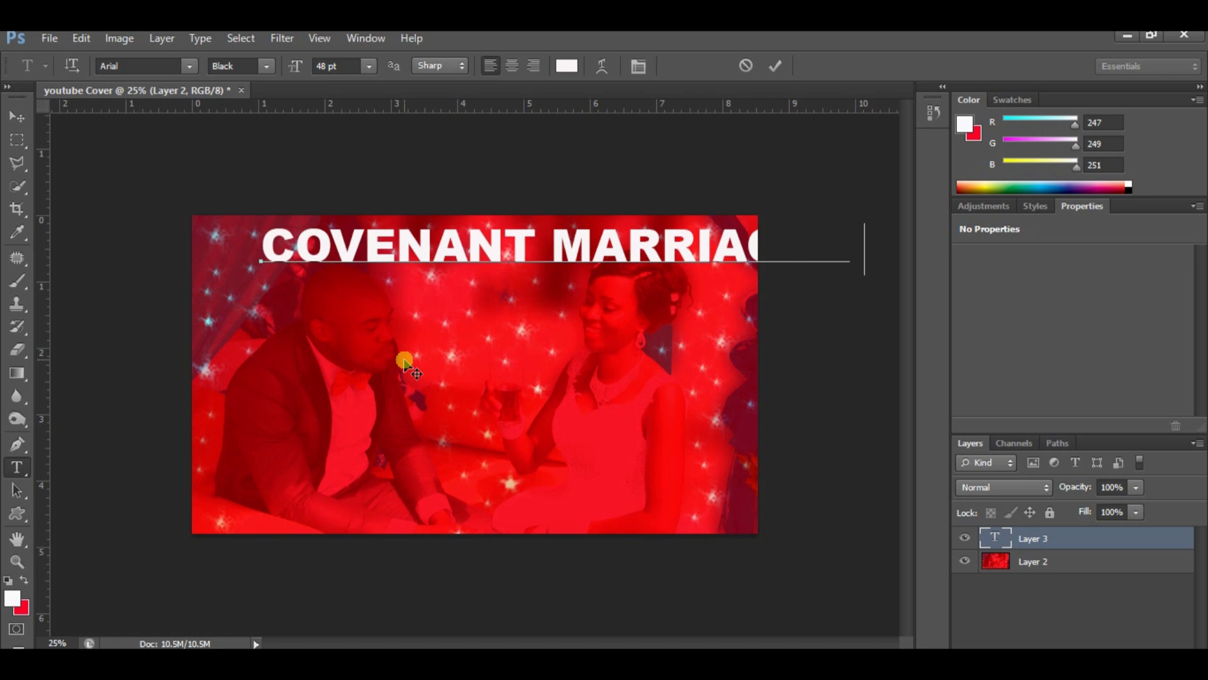
{"action": "type", "text": " C"}
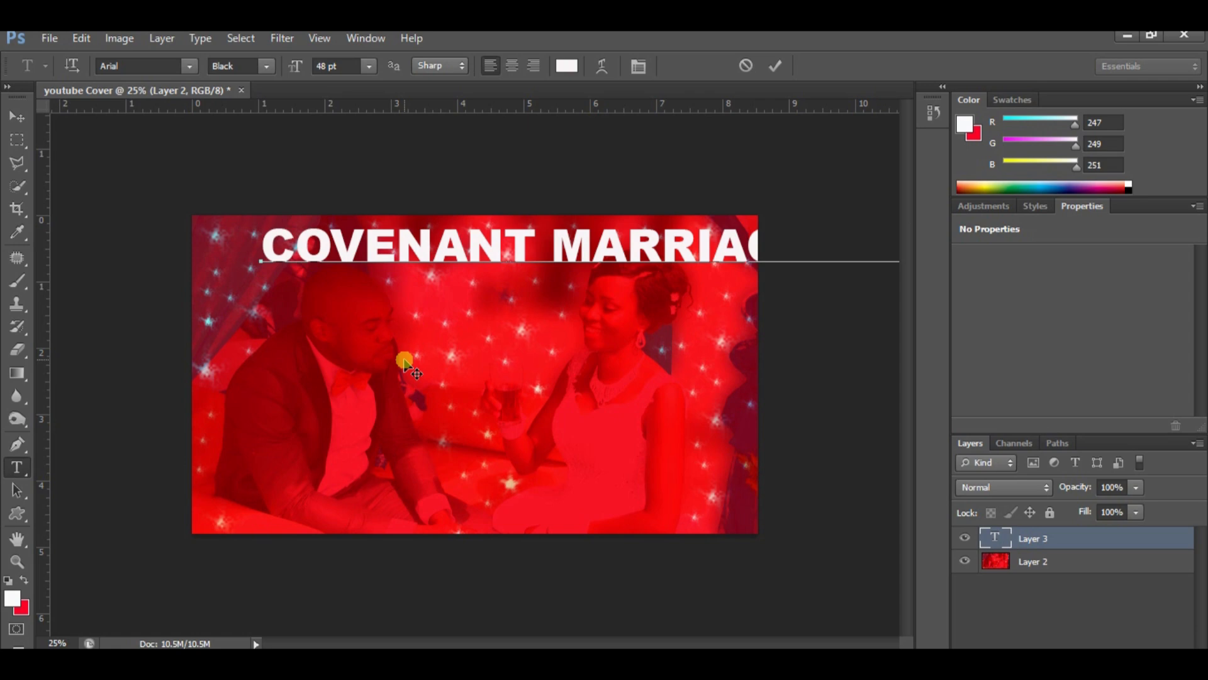
Step: Scale the title to about 74% width and 97% height, and place it across the upper middle of the canvas
{"action": "left_click", "coordinate": [16, 117]}
{"action": "left_click_drag", "start_coordinate": [578, 253], "coordinate": [347, 268]}
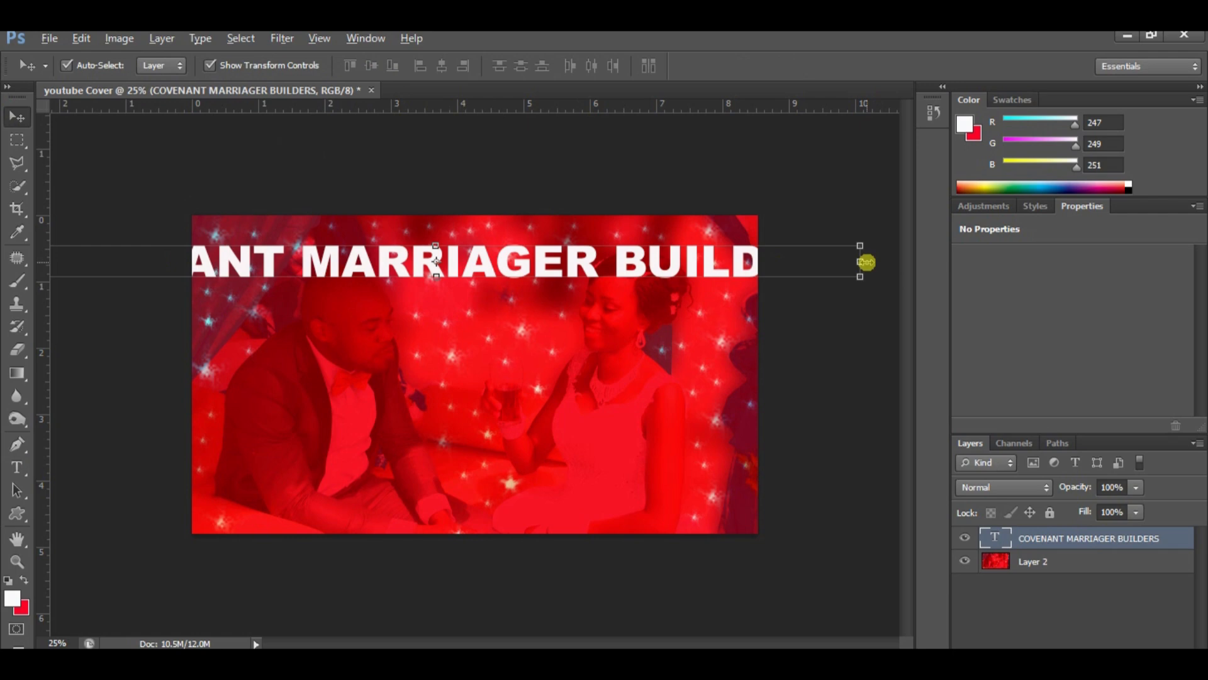
{"action": "left_click_drag", "start_coordinate": [866, 262], "coordinate": [747, 261]}
{"action": "left_click_drag", "start_coordinate": [722, 260], "coordinate": [686, 265]}
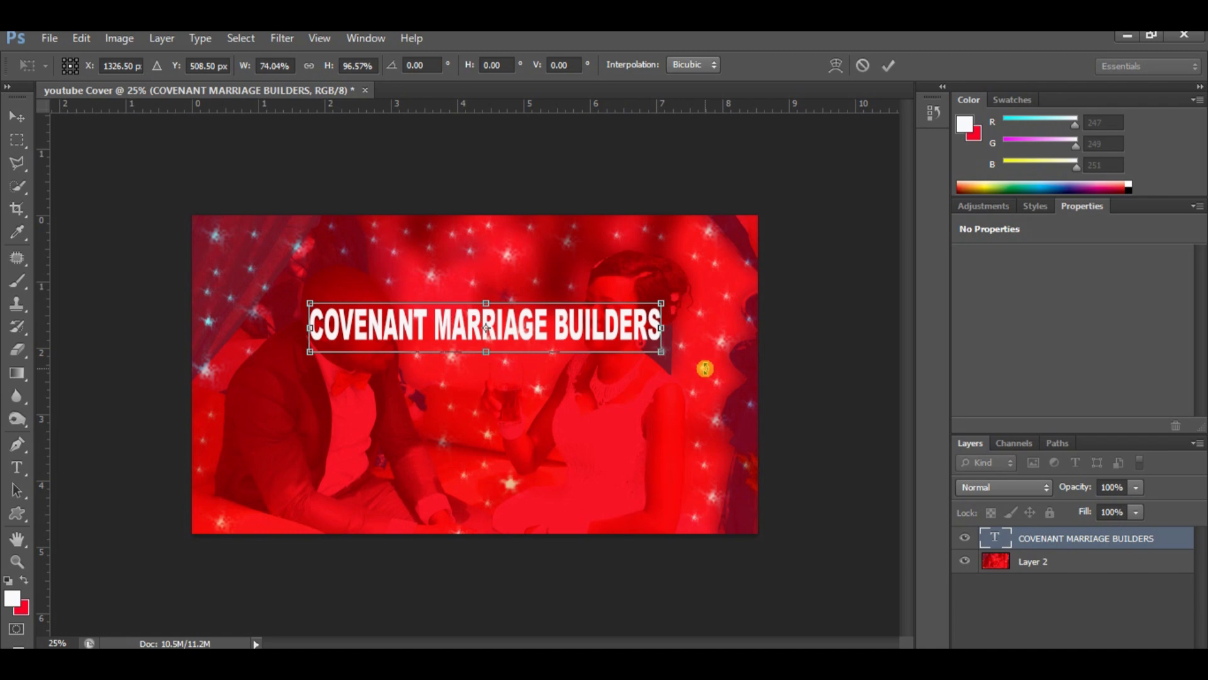
{"action": "left_click_drag", "start_coordinate": [560, 332], "coordinate": [537, 297]}
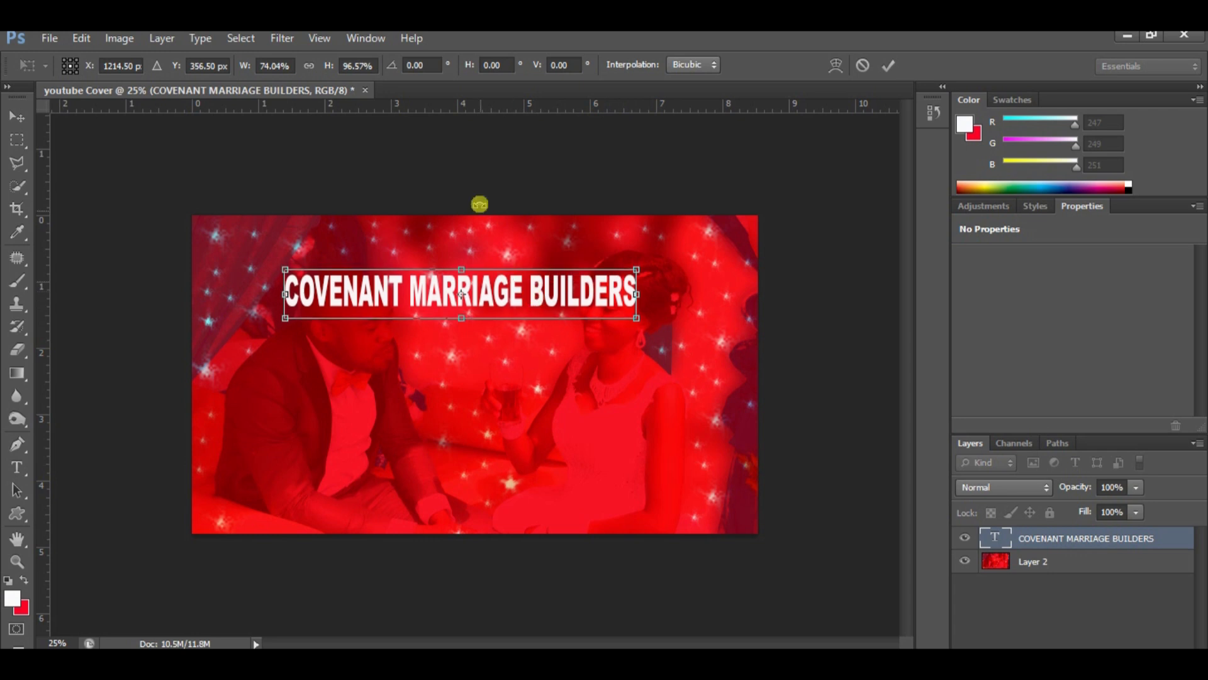
{"action": "double_click", "coordinate": [494, 298]}
{"action": "left_click", "coordinate": [502, 364]}
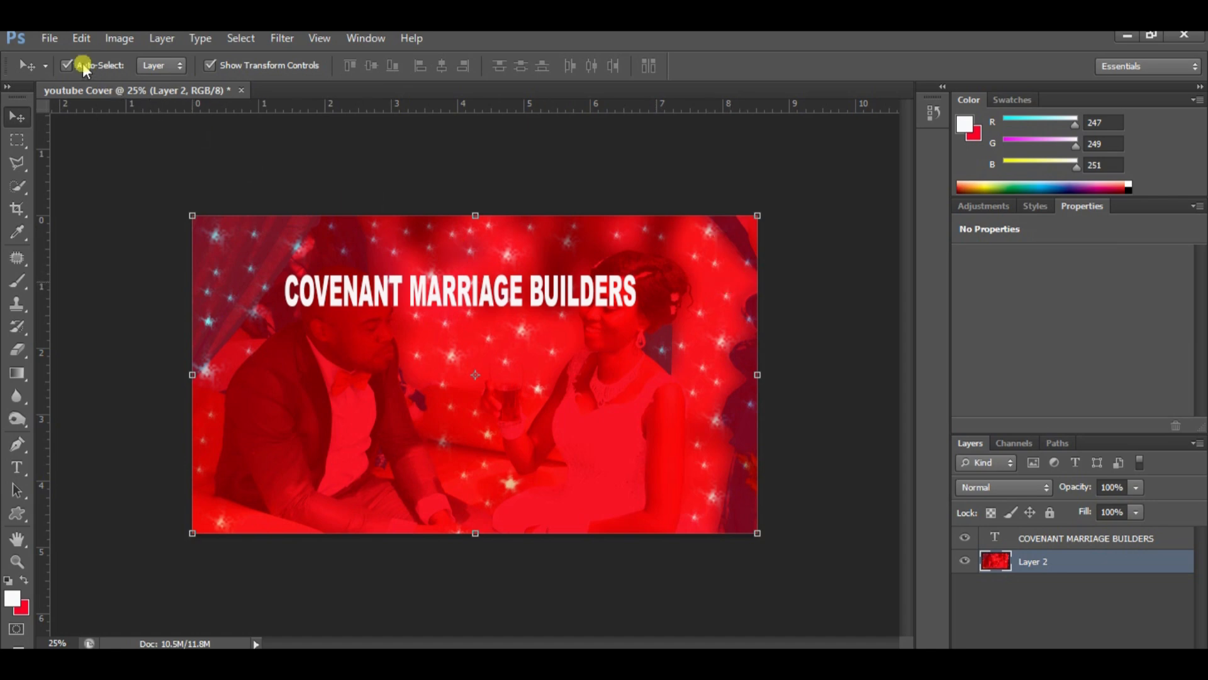
Step: Open the image musadf from the fiverr photoshop folder
{"action": "left_click", "coordinate": [49, 39]}
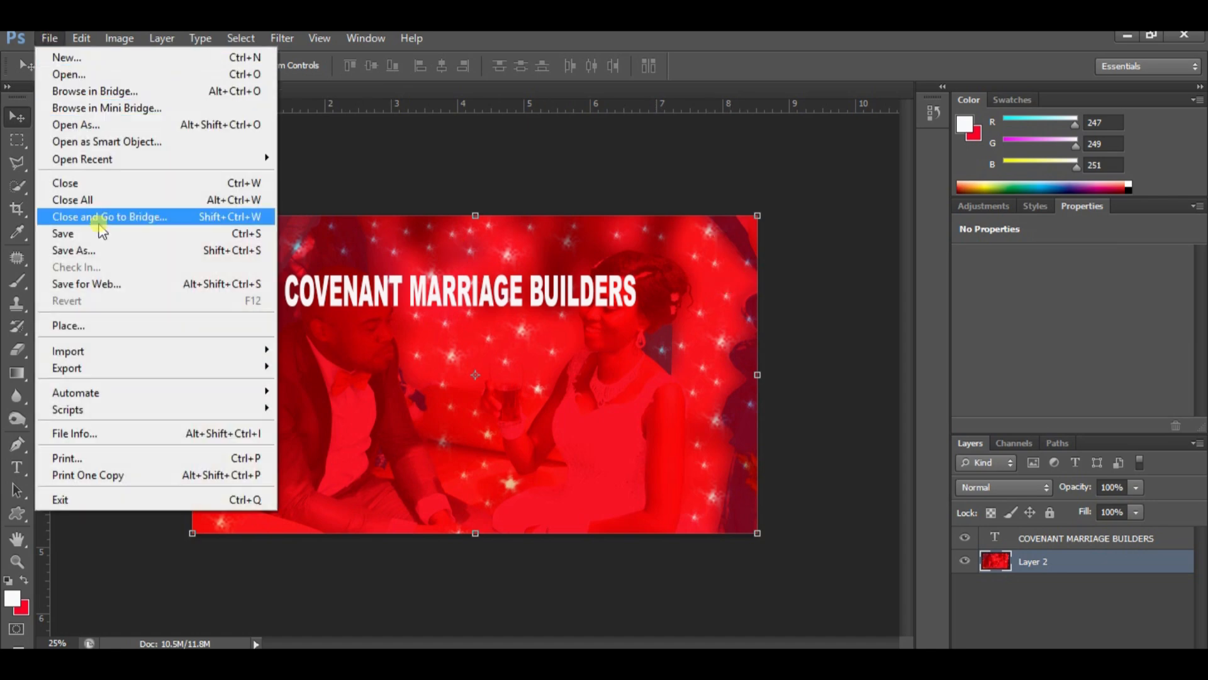
{"action": "left_click", "coordinate": [87, 76]}
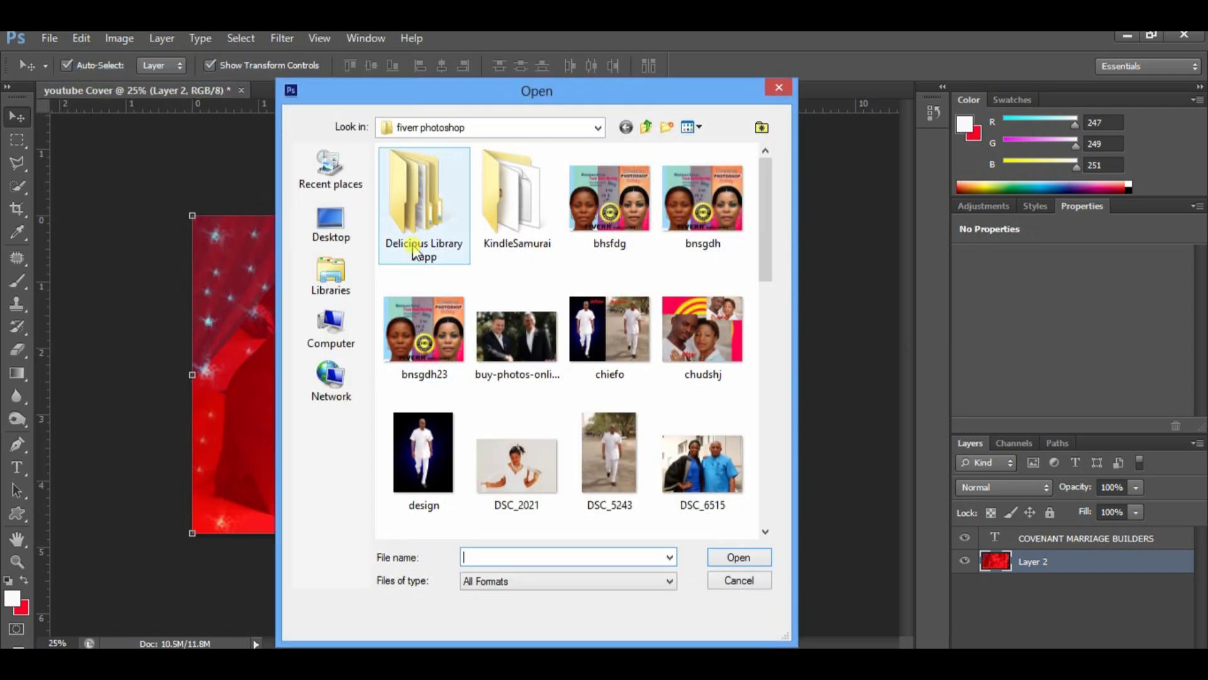
{"action": "left_click_drag", "start_coordinate": [768, 262], "coordinate": [771, 437]}
{"action": "left_click", "coordinate": [718, 302]}
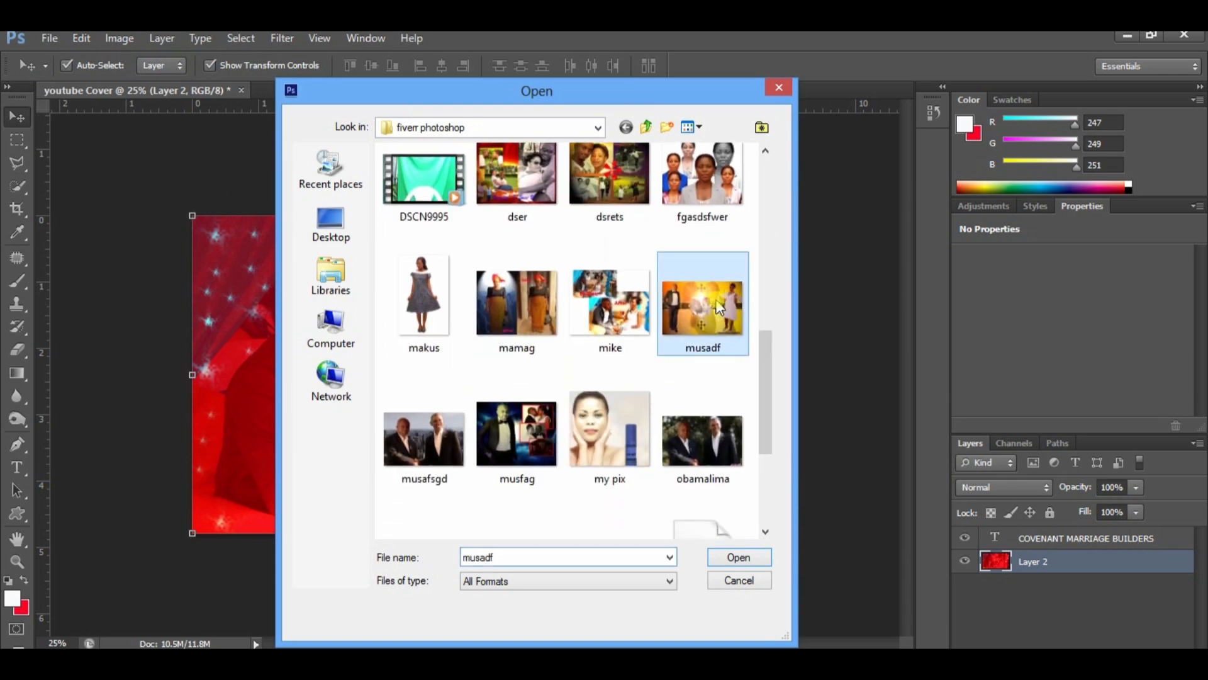
{"action": "left_click", "coordinate": [730, 563]}
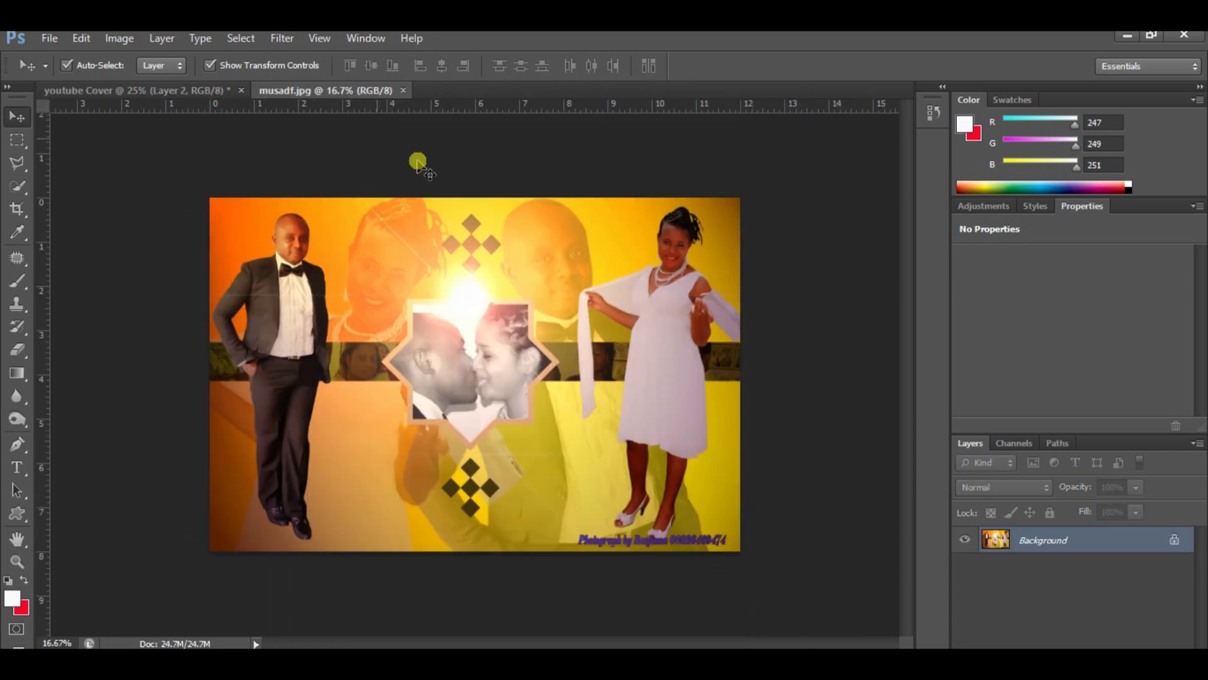
Step: Copy the musadf picture into the youtube Cover document beneath the title, and close the source image
{"action": "left_click", "coordinate": [180, 92]}
{"action": "left_click_drag", "start_coordinate": [350, 93], "coordinate": [539, 235]}
{"action": "left_click_drag", "start_coordinate": [476, 291], "coordinate": [371, 359]}
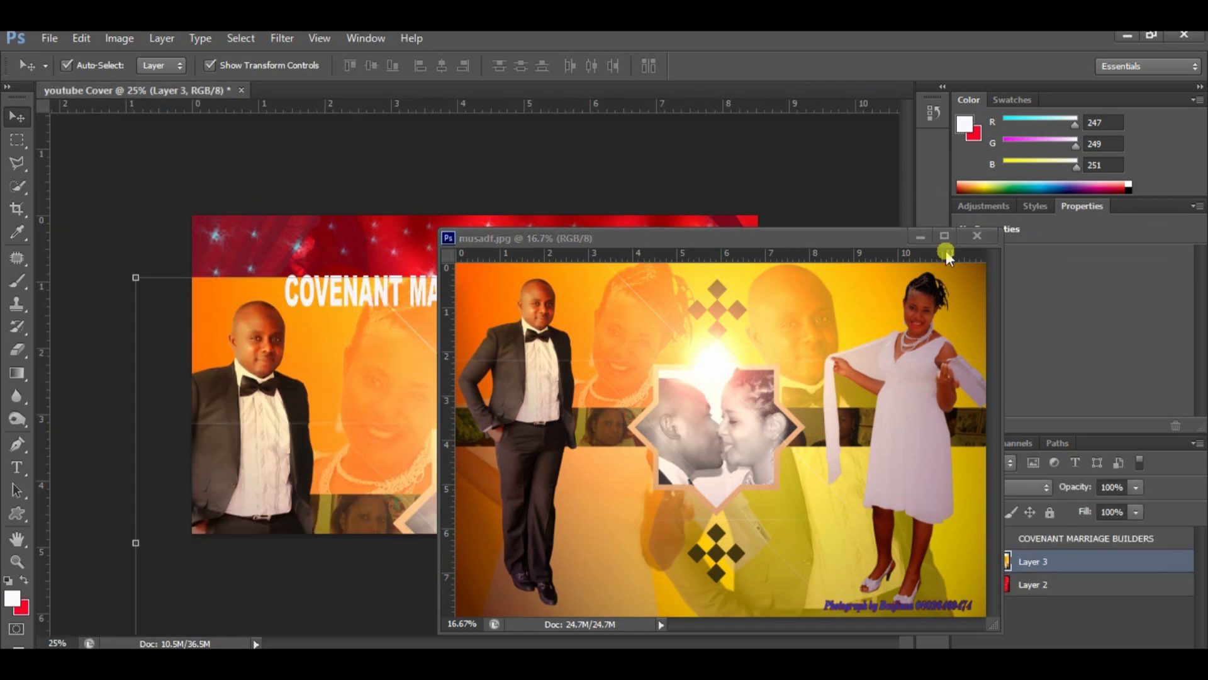
{"action": "left_click", "coordinate": [977, 237]}
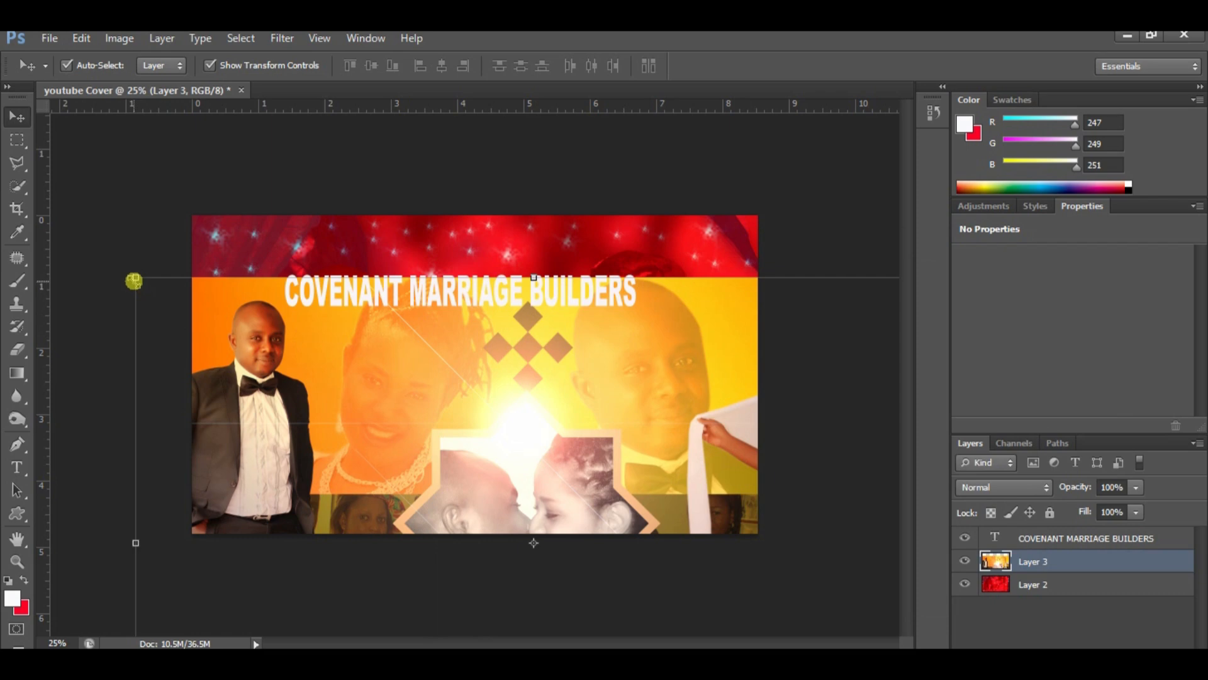
Step: Shrink the added couple picture proportionally and place it in the middle of the canvas
{"action": "left_click_drag", "start_coordinate": [133, 281], "coordinate": [332, 381]}
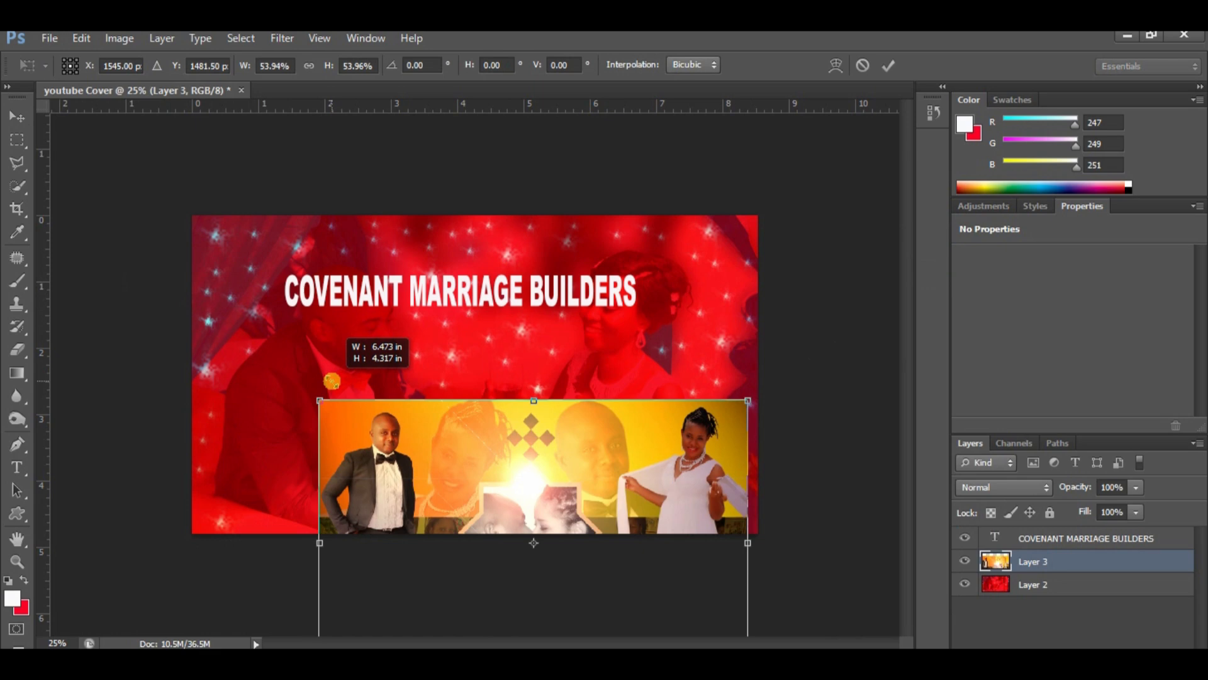
{"action": "left_click_drag", "start_coordinate": [472, 427], "coordinate": [410, 273]}
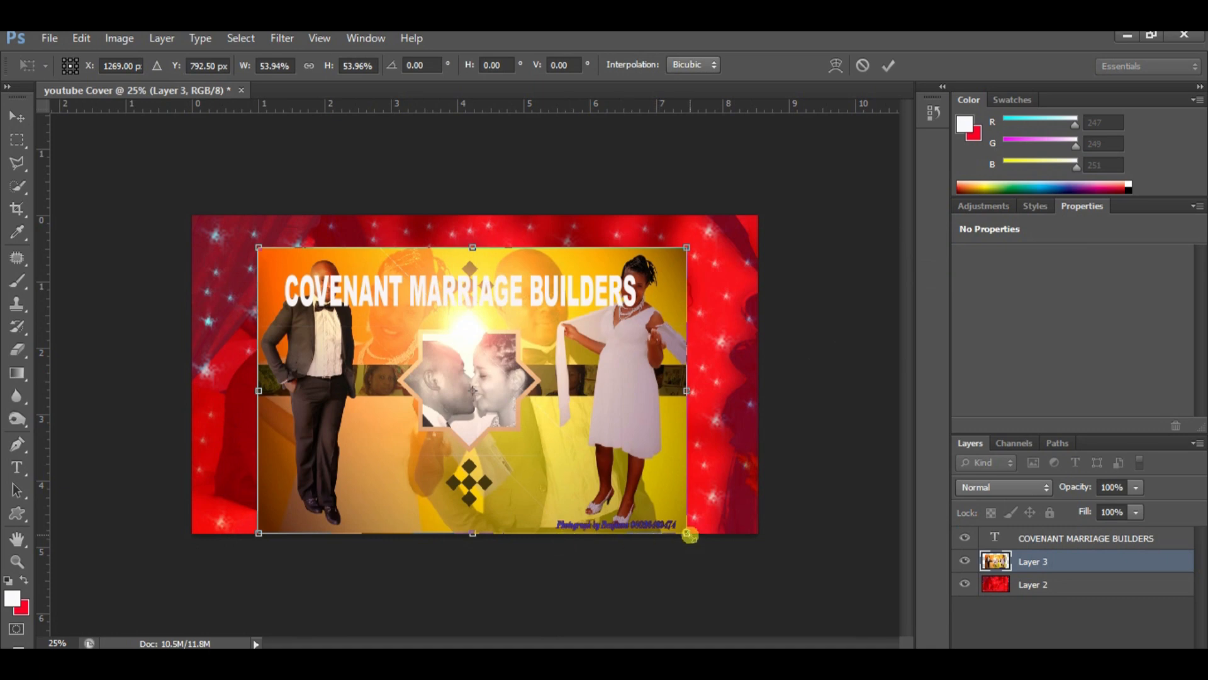
{"action": "left_click_drag", "start_coordinate": [689, 534], "coordinate": [637, 466]}
{"action": "mouse_move", "coordinate": [580, 369]}
{"action": "left_mouse_down"}
{"action": "mouse_move", "coordinate": [568, 334]}
{"action": "mouse_move", "coordinate": [535, 328]}
{"action": "mouse_move", "coordinate": [572, 369]}
{"action": "left_mouse_up"}
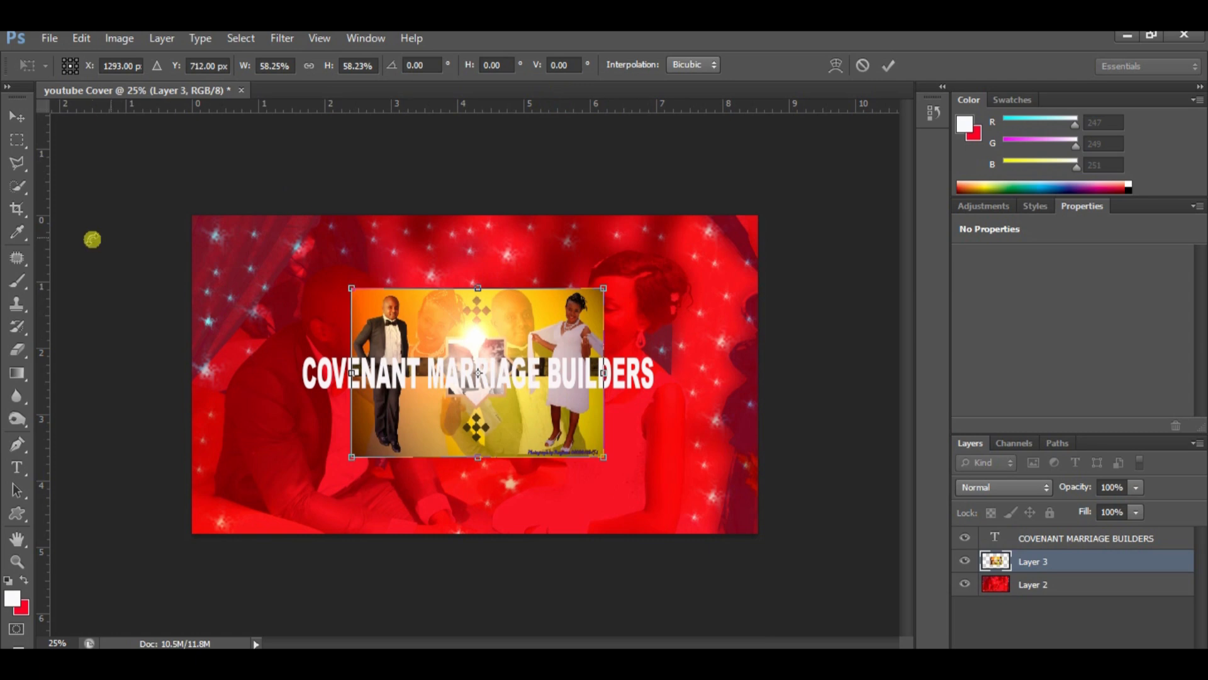
Step: Add guides along the canvas edges and a horizontal guide through the canvas centre
{"action": "left_click_drag", "start_coordinate": [98, 261], "coordinate": [192, 265]}
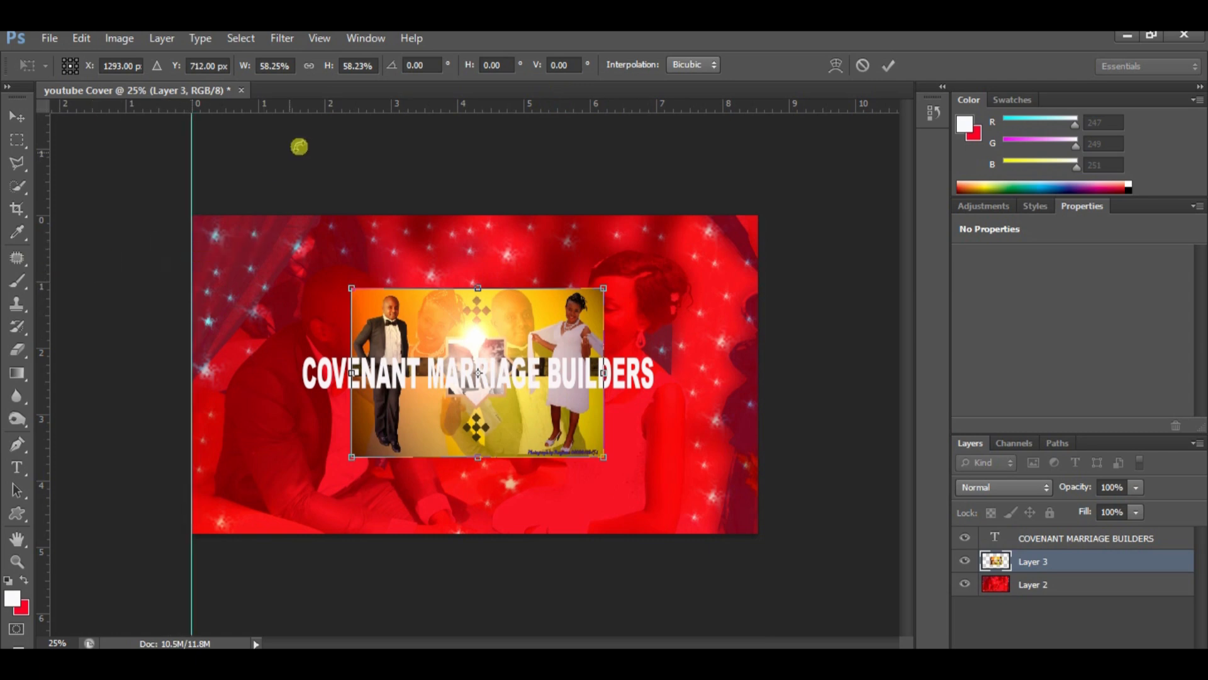
{"action": "left_click_drag", "start_coordinate": [359, 112], "coordinate": [356, 212]}
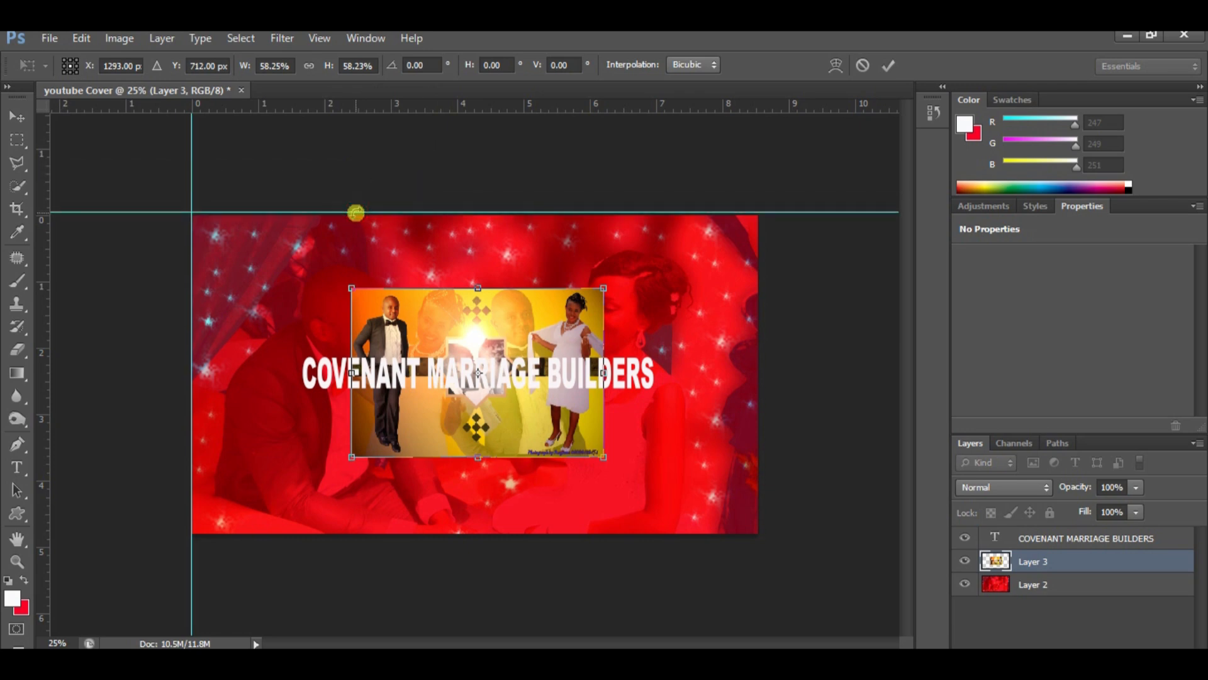
{"action": "left_click_drag", "start_coordinate": [389, 115], "coordinate": [375, 358]}
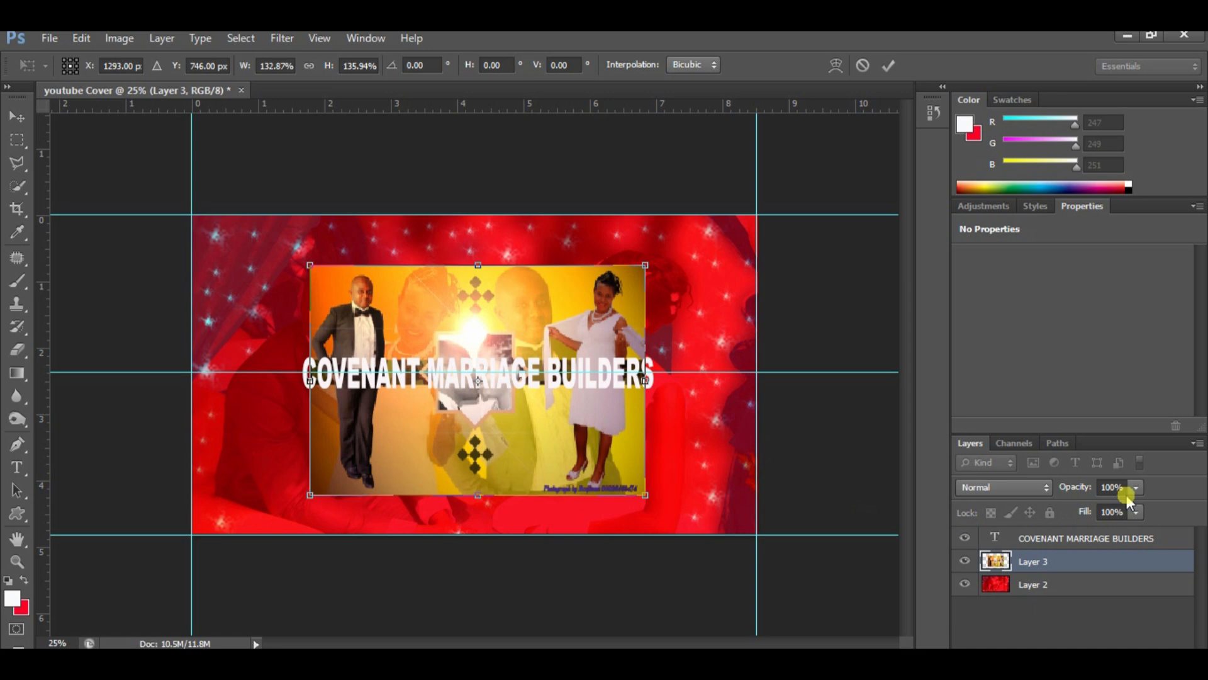
Step: Lower the couple picture's opacity to 58% and apply its enlargement to about 133% width and 136% height
{"action": "left_click", "coordinate": [1136, 486]}
{"action": "left_click_drag", "start_coordinate": [1137, 505], "coordinate": [1100, 523]}
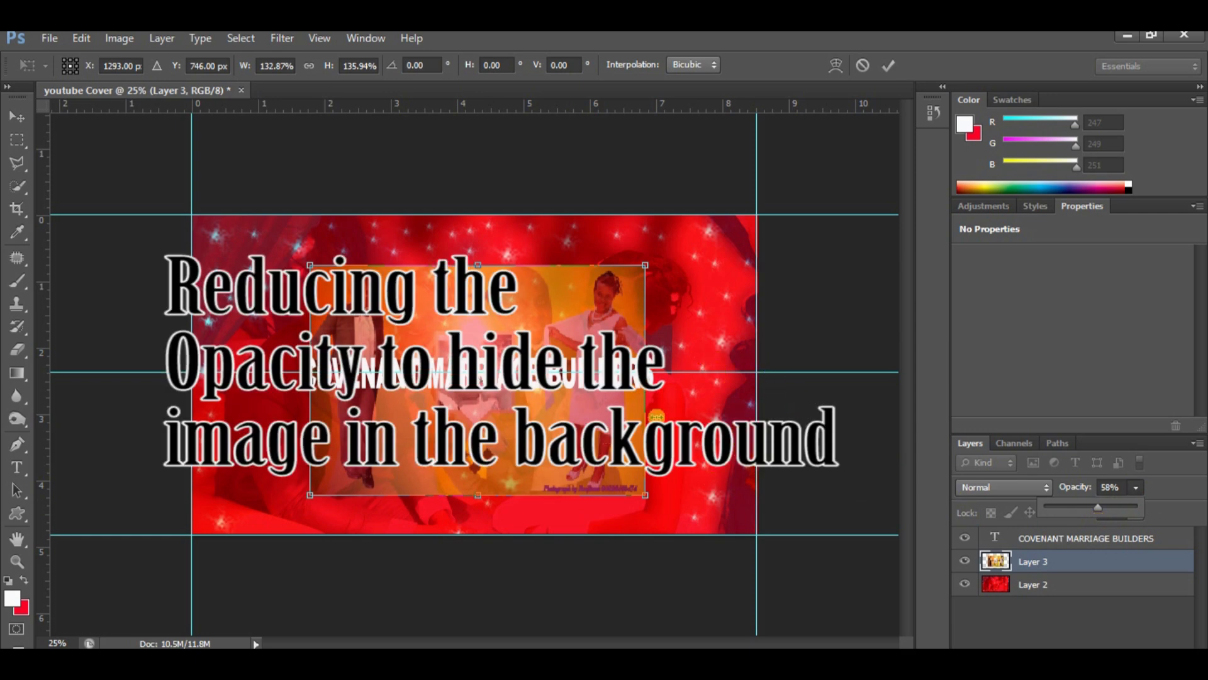
{"action": "left_click", "coordinate": [599, 377]}
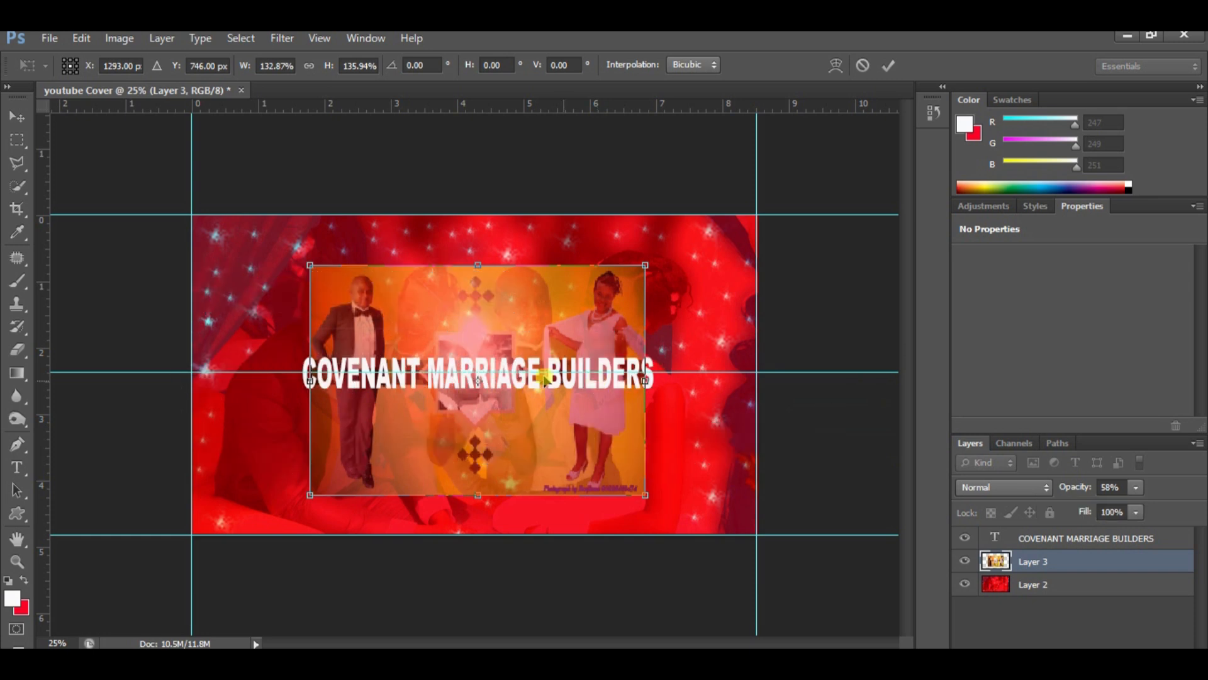
{"action": "left_click", "coordinate": [17, 117]}
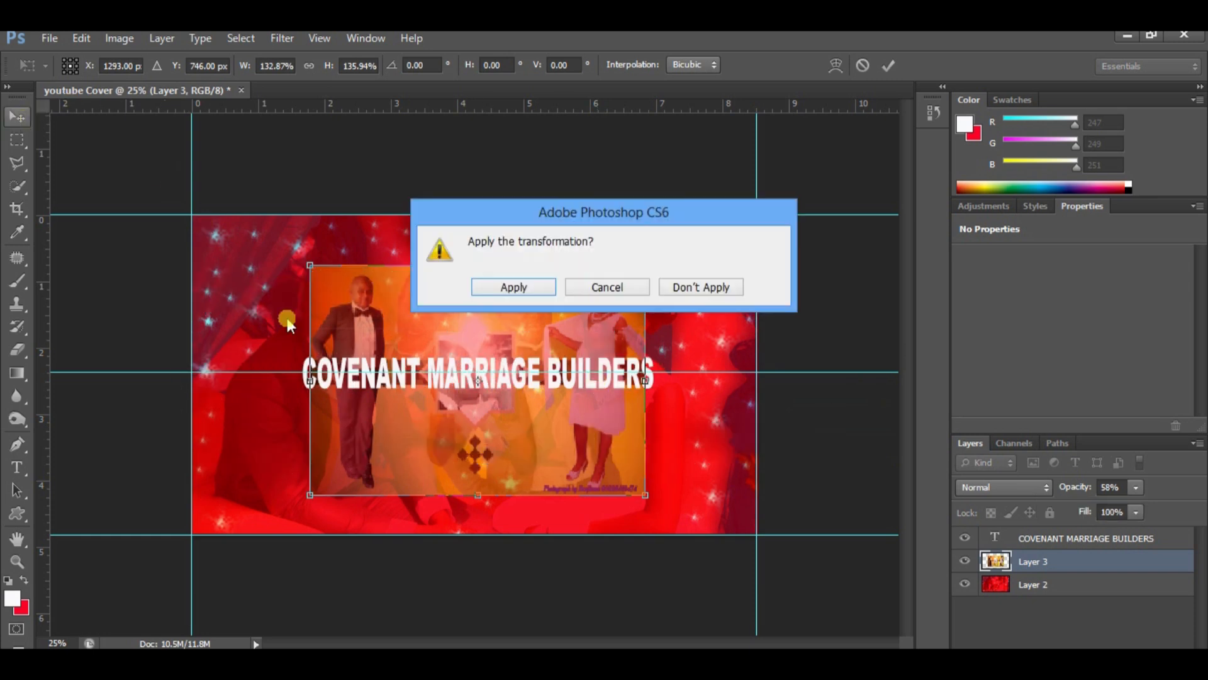
{"action": "left_click", "coordinate": [485, 287]}
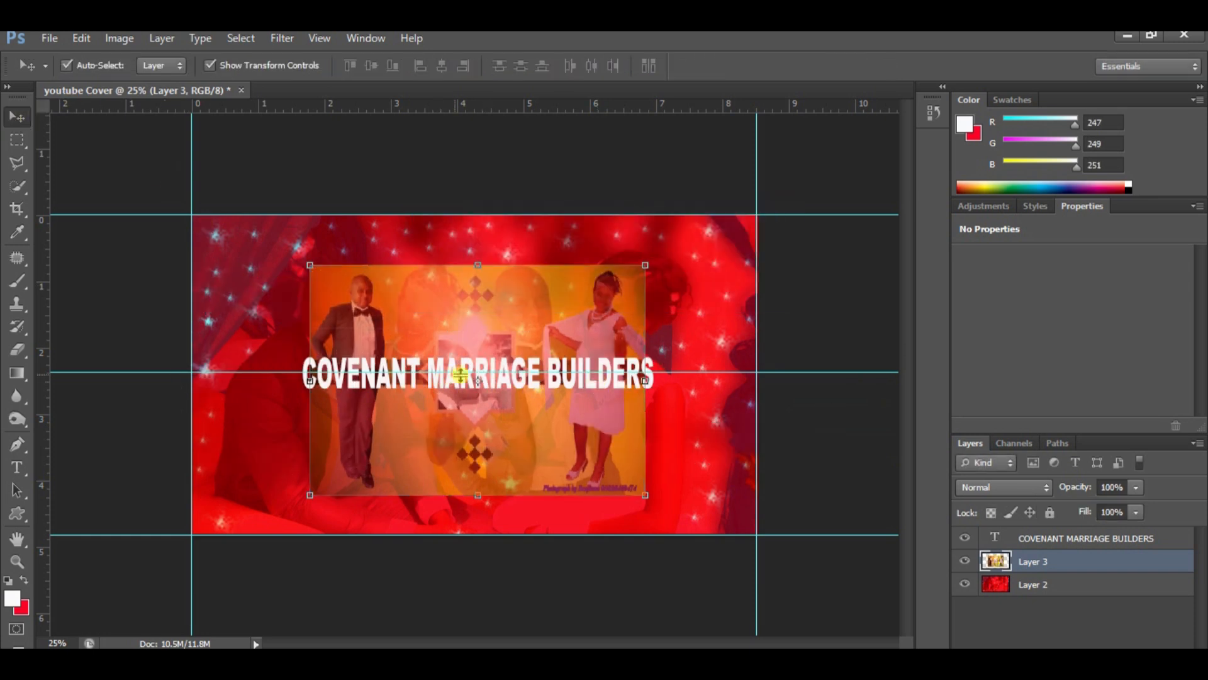
{"action": "key", "text": "ctrl+t"}
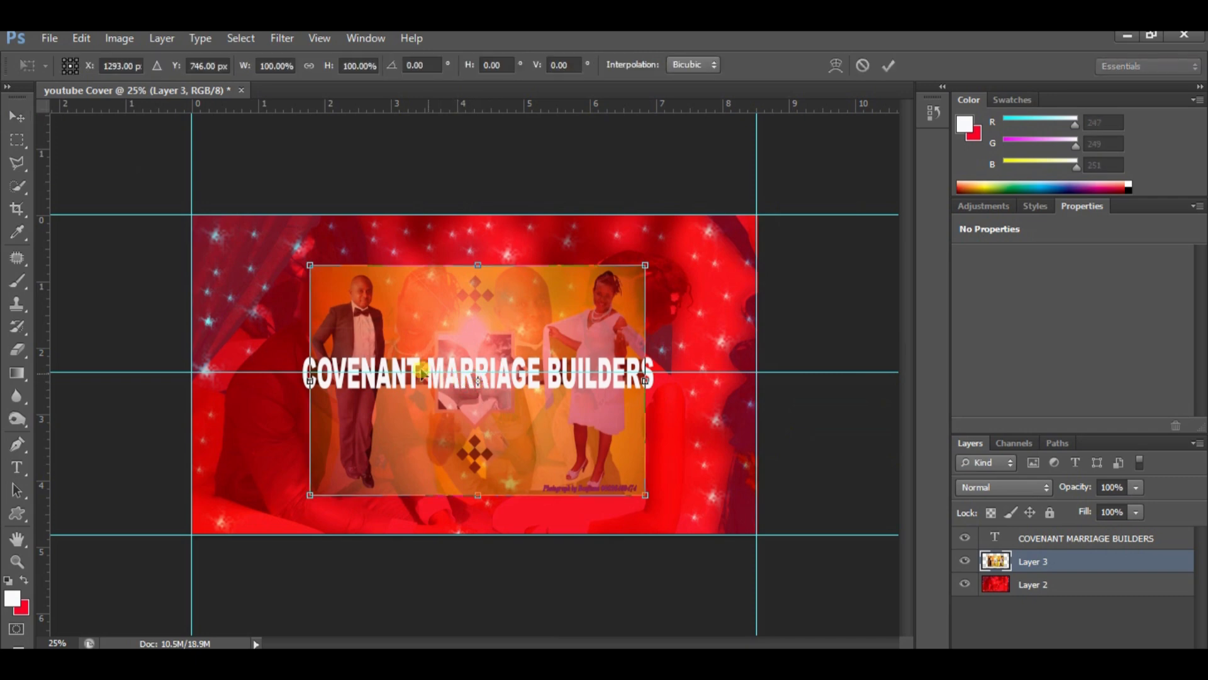
{"action": "left_click", "coordinate": [16, 117]}
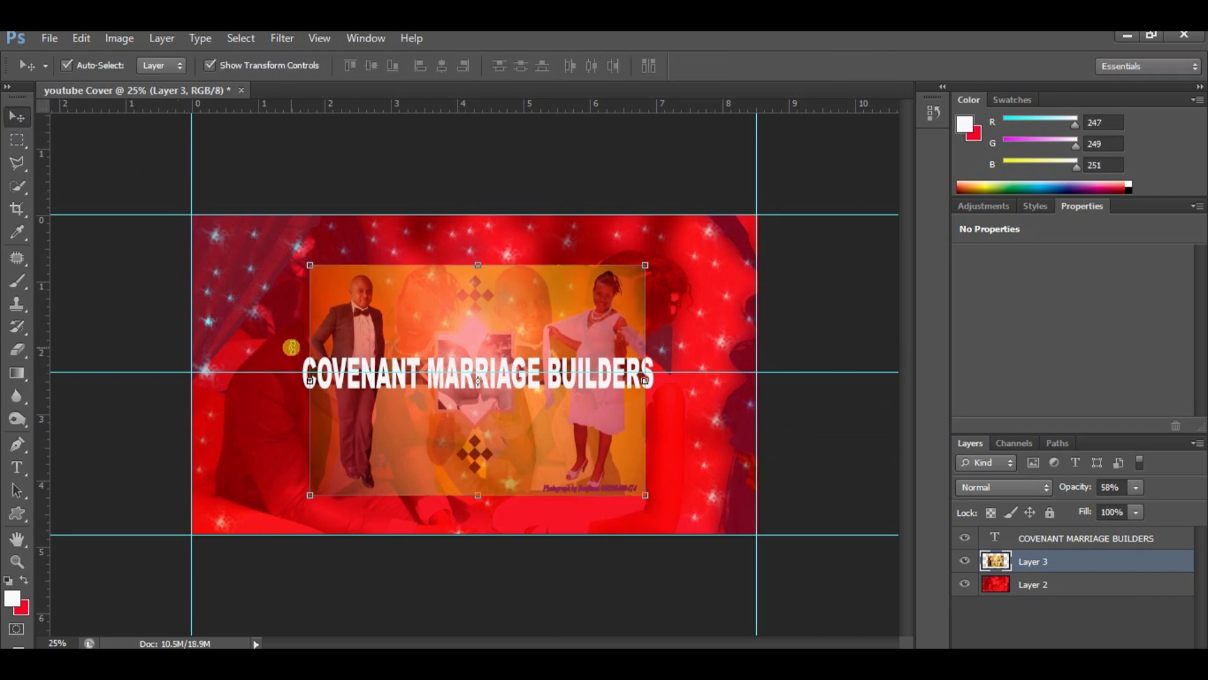
Step: Enlarge the title to about 133% width and 178% height, and centre it on the canvas
{"action": "left_click", "coordinate": [347, 366]}
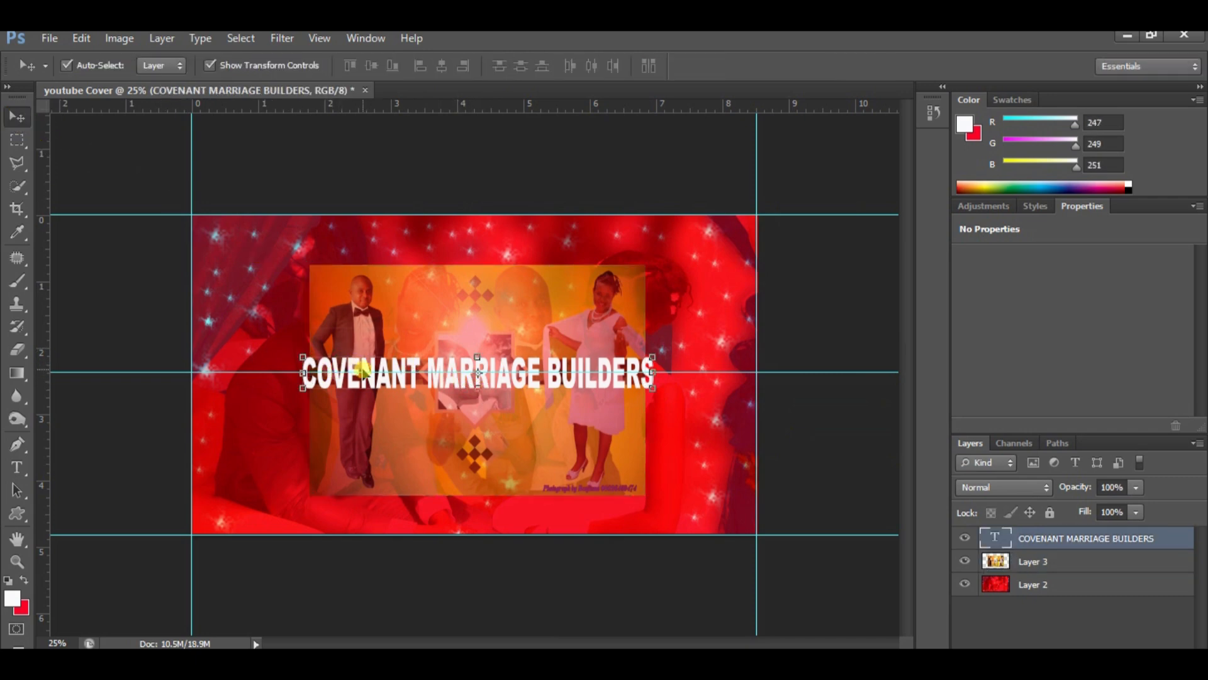
{"action": "left_click_drag", "start_coordinate": [303, 358], "coordinate": [263, 326]}
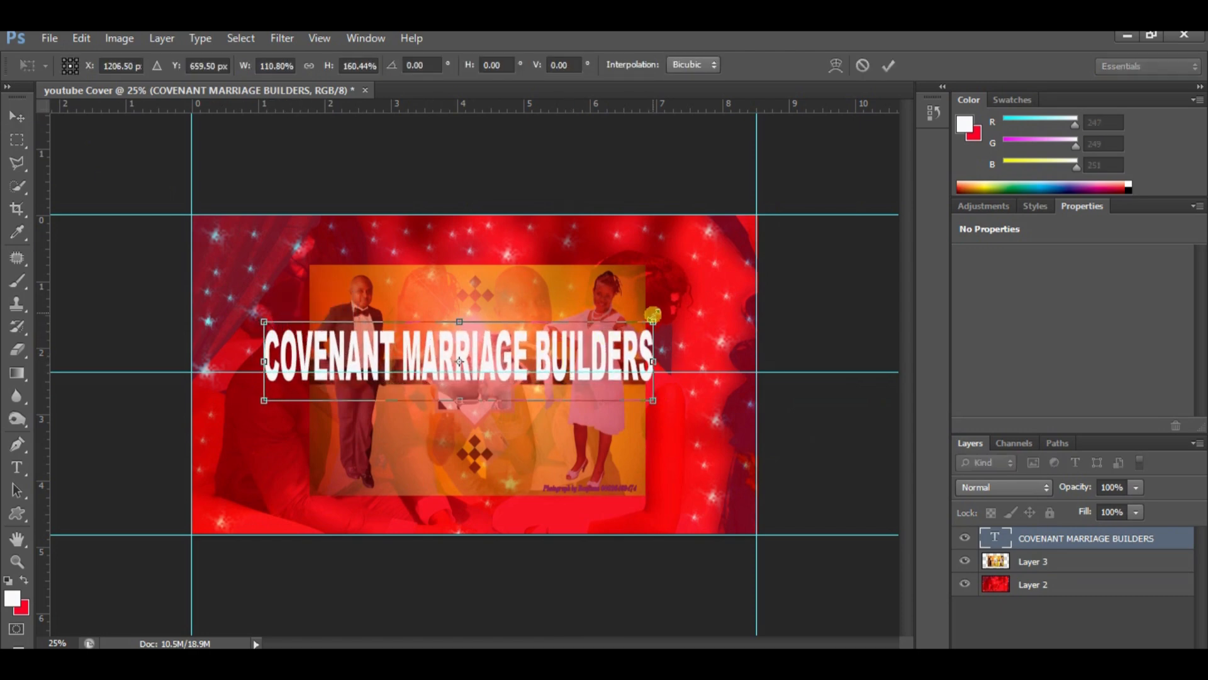
{"action": "left_click_drag", "start_coordinate": [653, 319], "coordinate": [732, 309]}
{"action": "left_click_drag", "start_coordinate": [586, 332], "coordinate": [565, 348]}
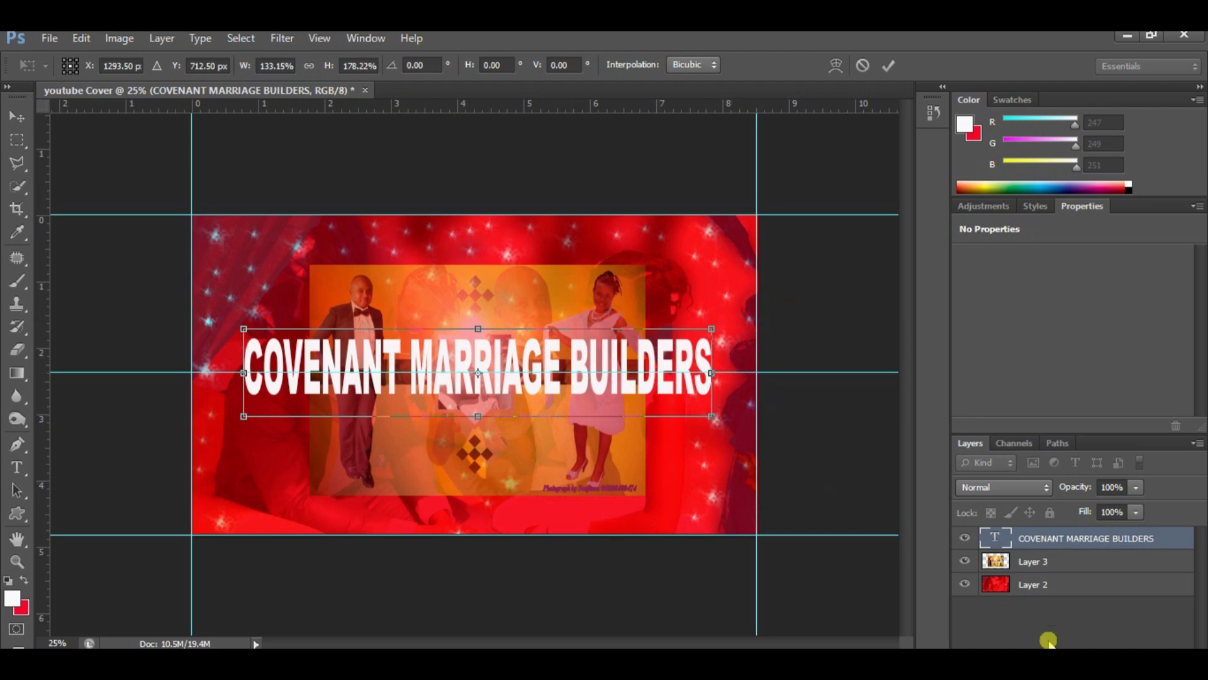
{"action": "key", "text": "Return"}
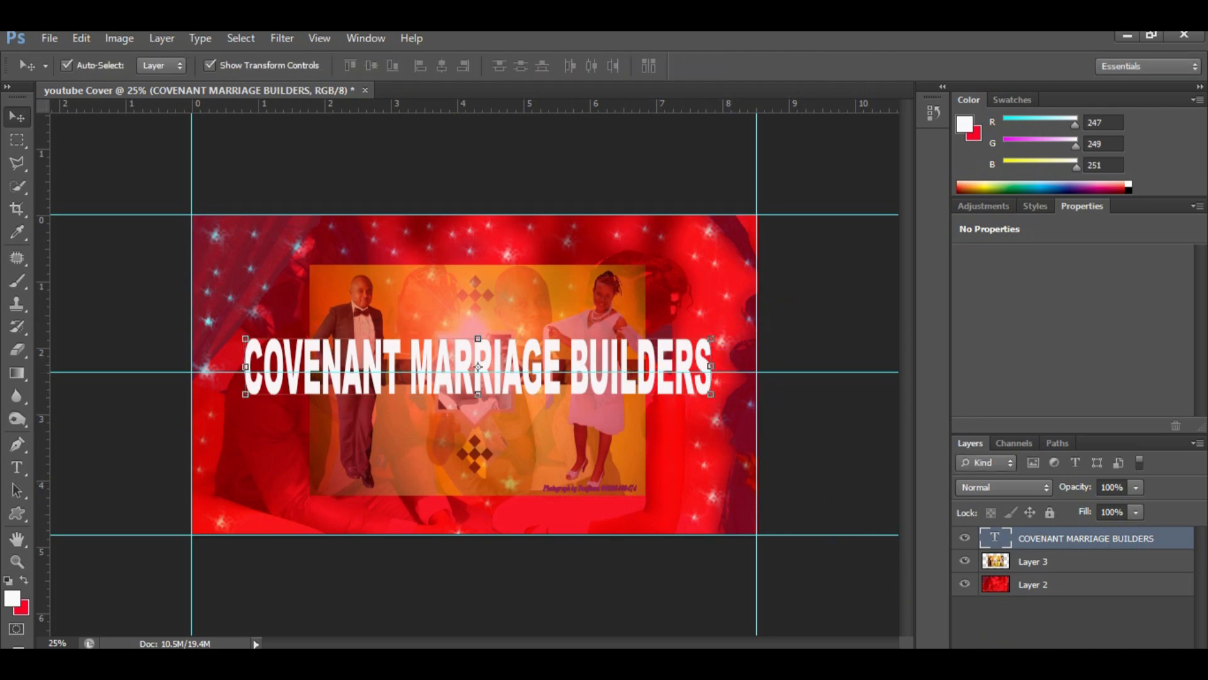
Step: Add an outside Stroke effect of 16 px to the title
{"action": "left_click", "coordinate": [1029, 647]}
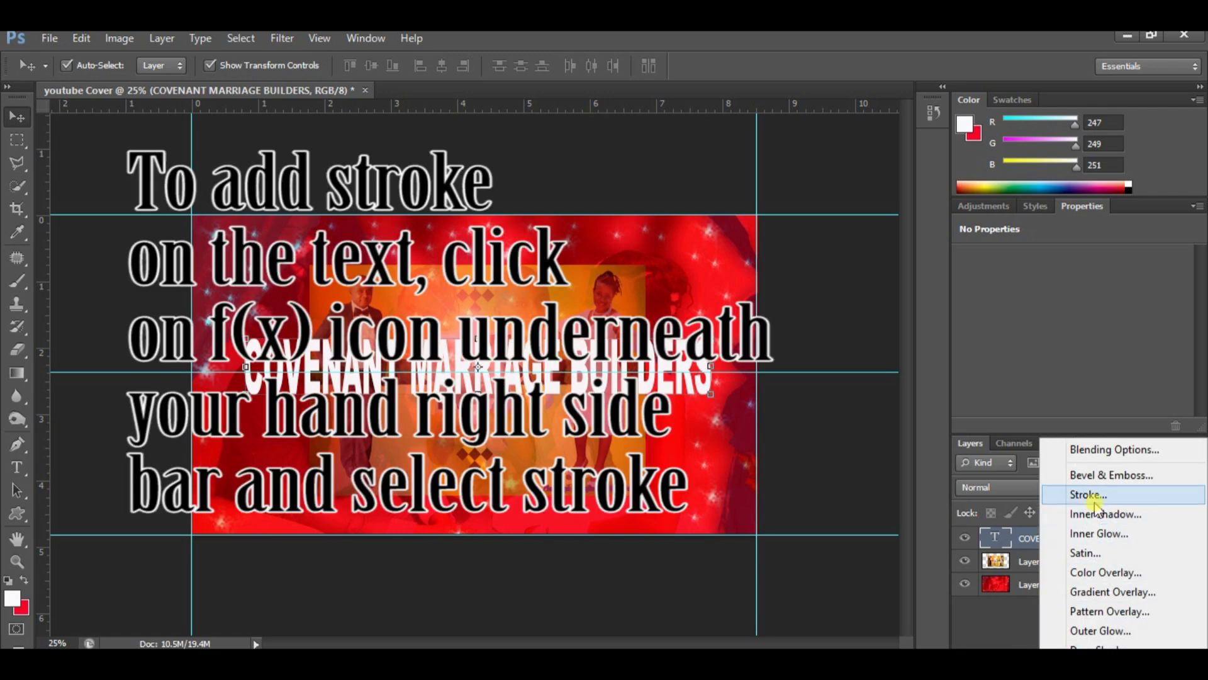
{"action": "left_click", "coordinate": [1094, 495]}
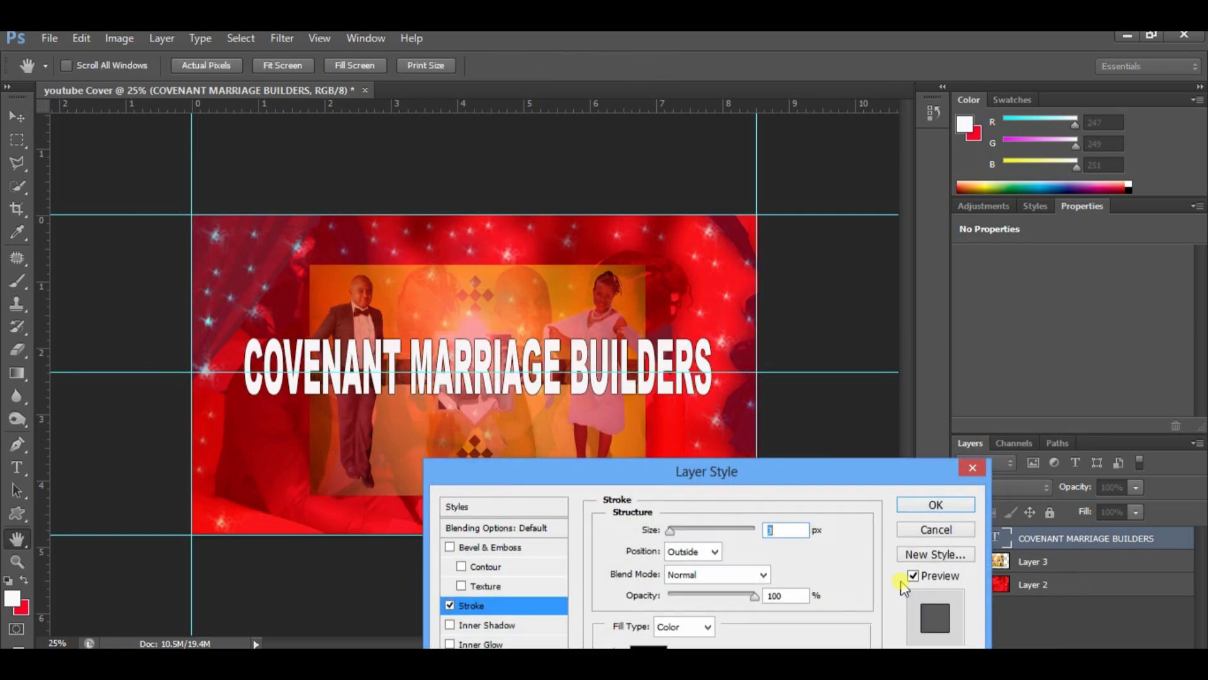
{"action": "left_click_drag", "start_coordinate": [886, 481], "coordinate": [1126, 162]}
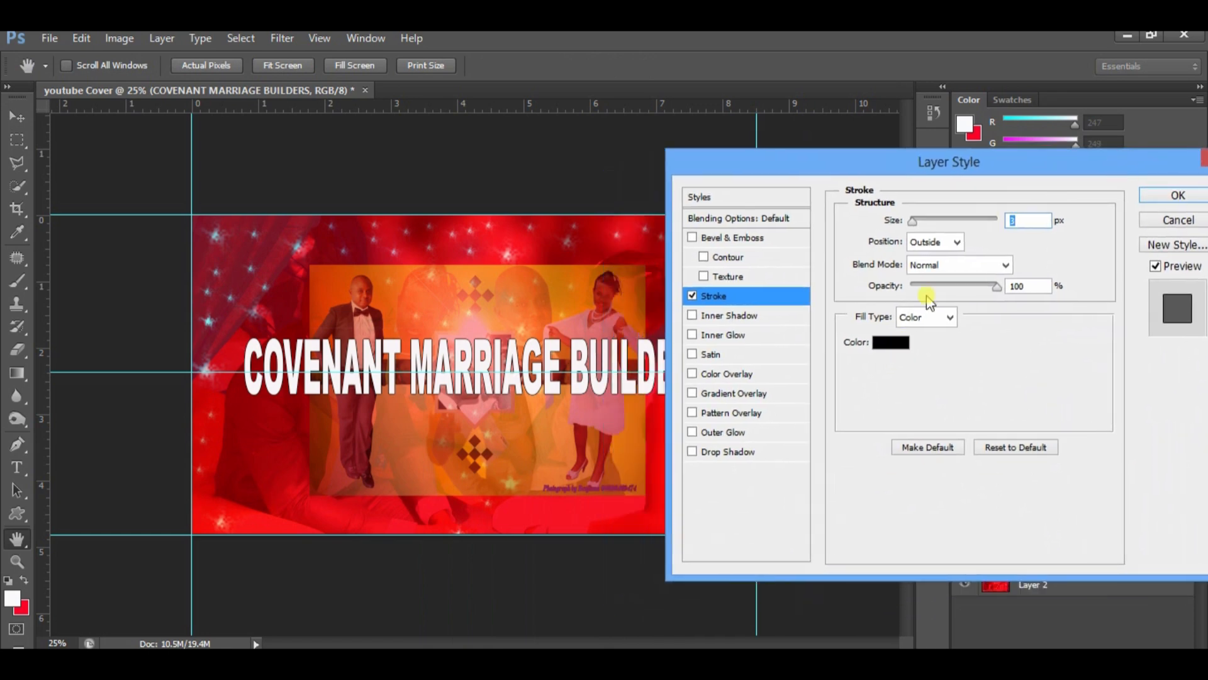
{"action": "left_click_drag", "start_coordinate": [918, 224], "coordinate": [921, 224]}
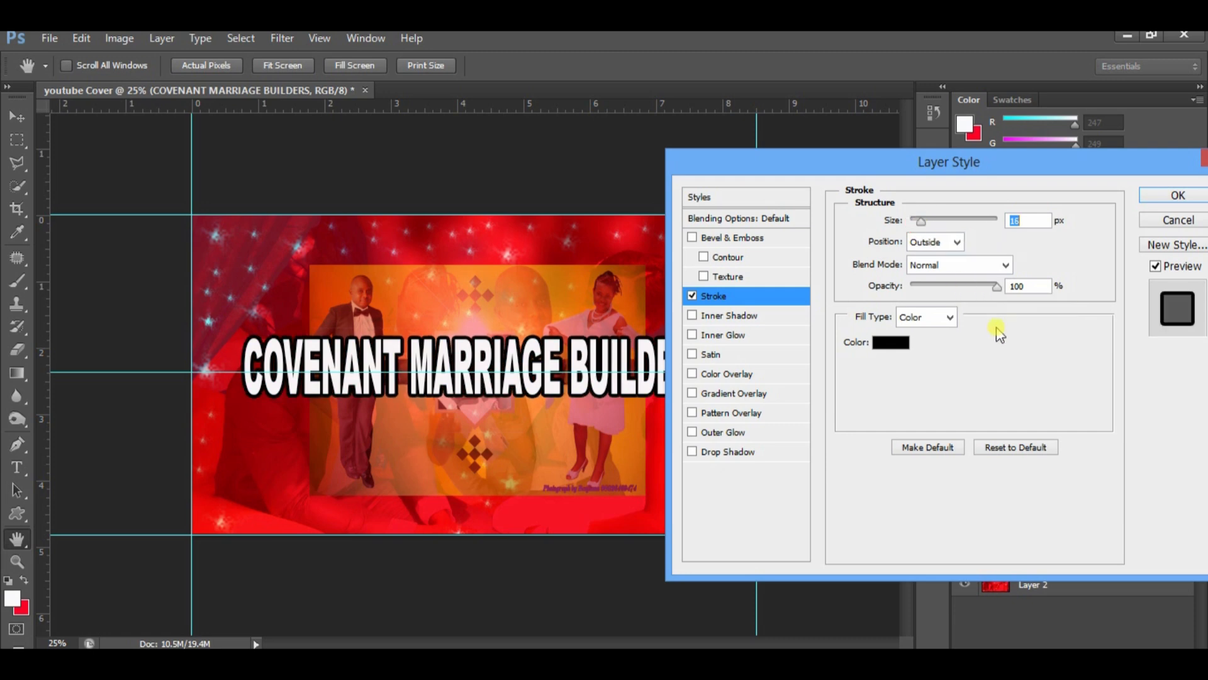
Step: Set the title's stroke color to red #d81111 and apply the layer style
{"action": "left_click", "coordinate": [894, 348]}
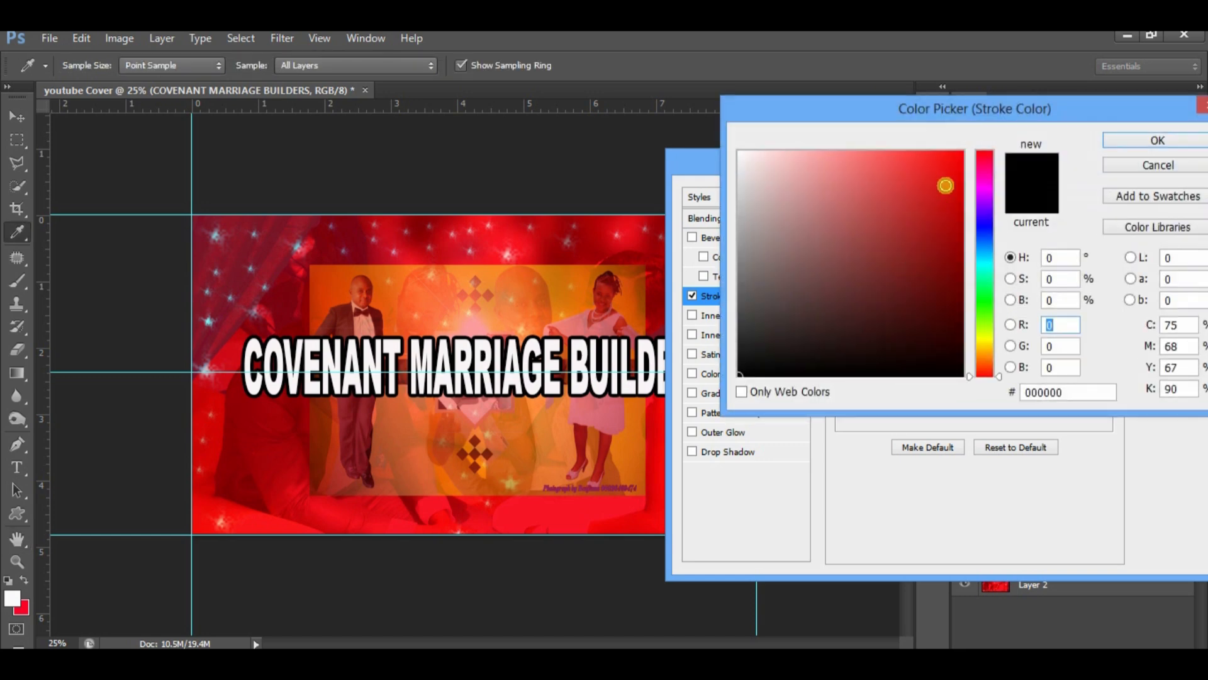
{"action": "left_click", "coordinate": [946, 185]}
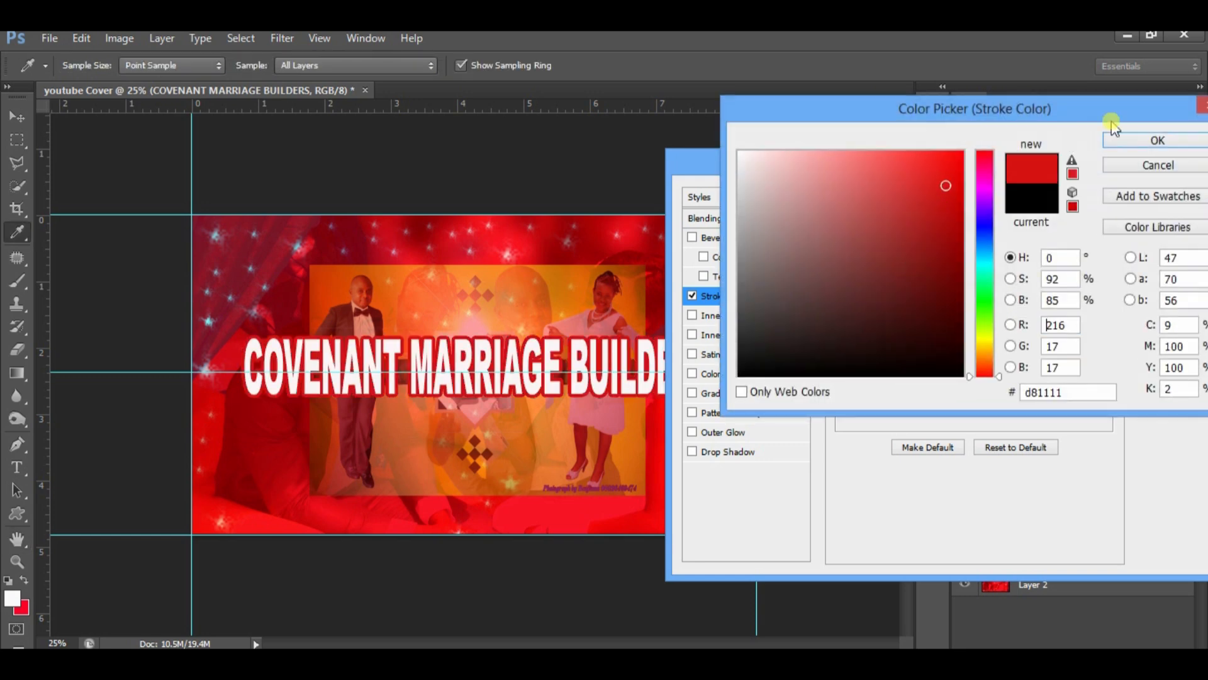
{"action": "left_click", "coordinate": [1132, 140]}
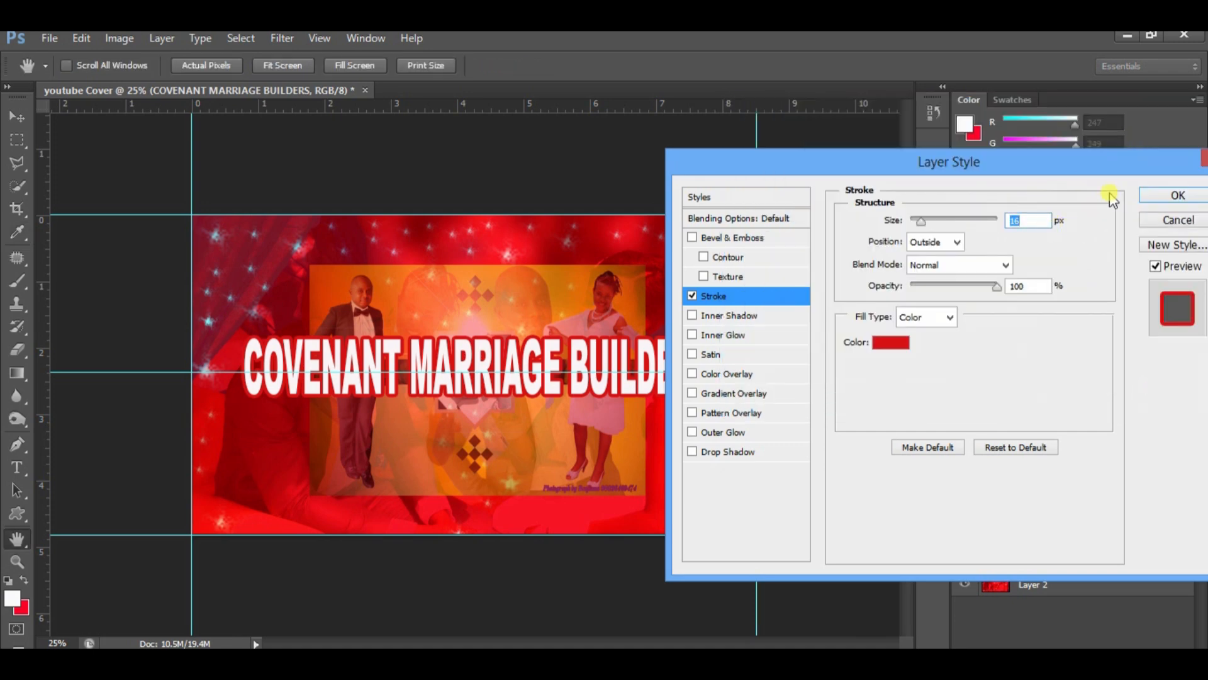
{"action": "left_click", "coordinate": [1152, 200]}
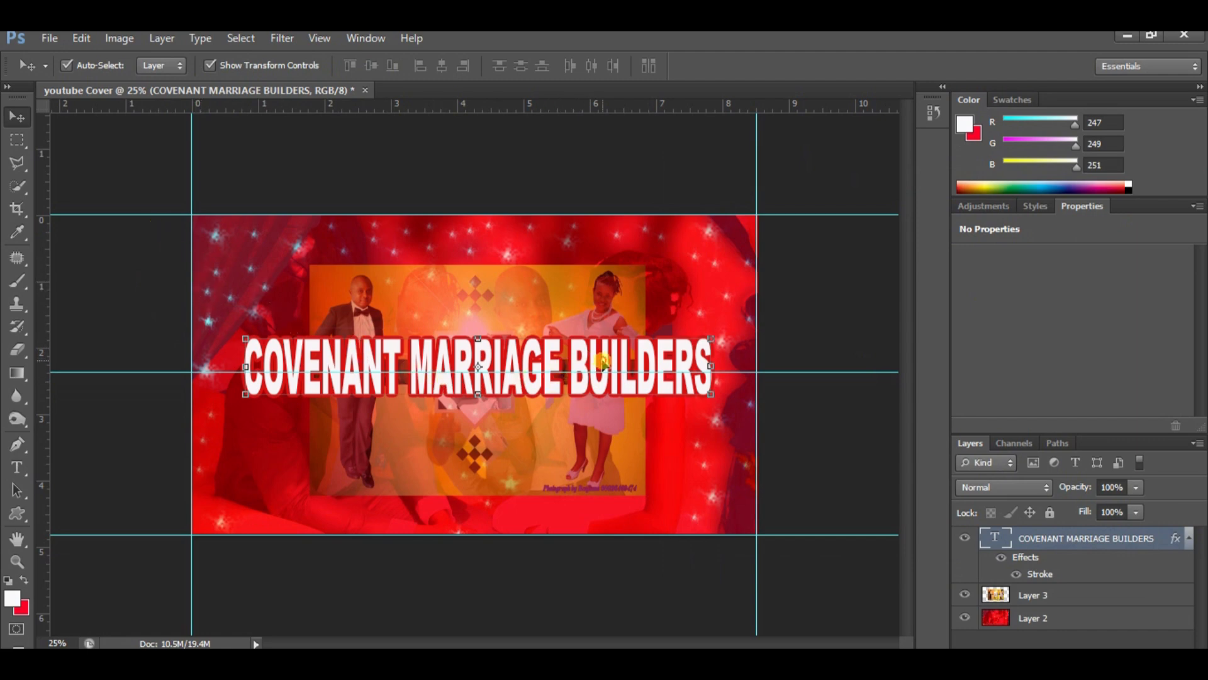
Step: Warp the COVENANT MARRIAGE BUILDERS title with the Arc style at a horizontal bend of +8%
{"action": "left_click", "coordinate": [15, 469]}
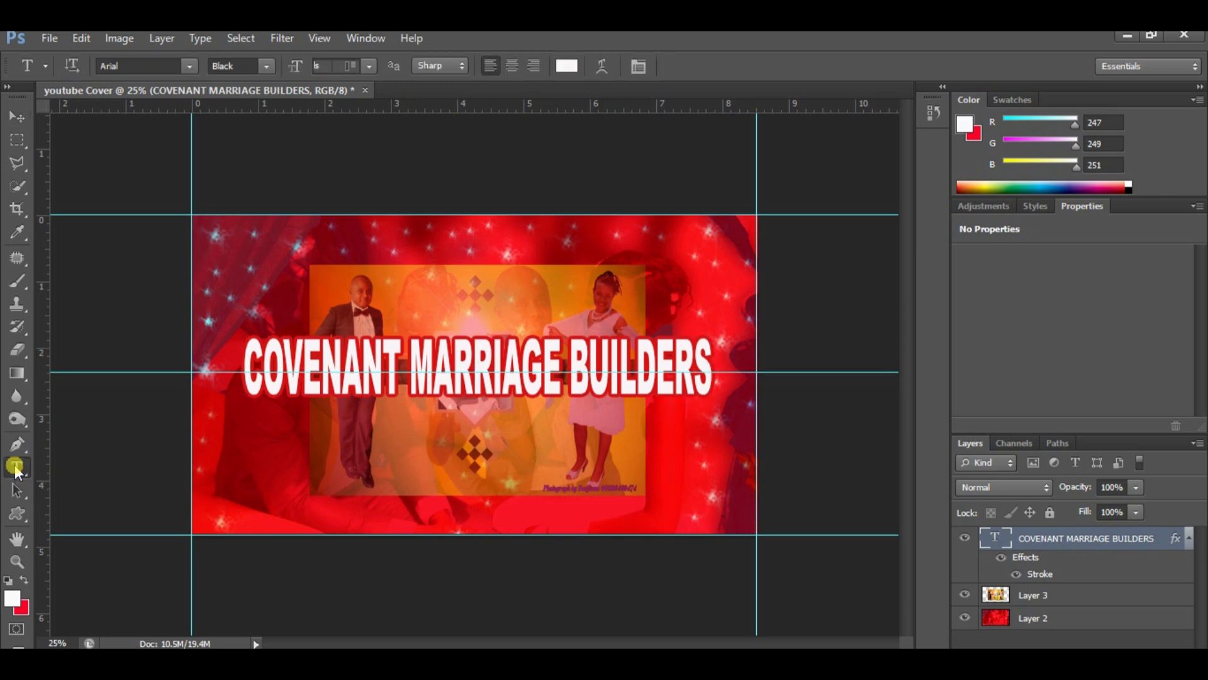
{"action": "left_click", "coordinate": [602, 66]}
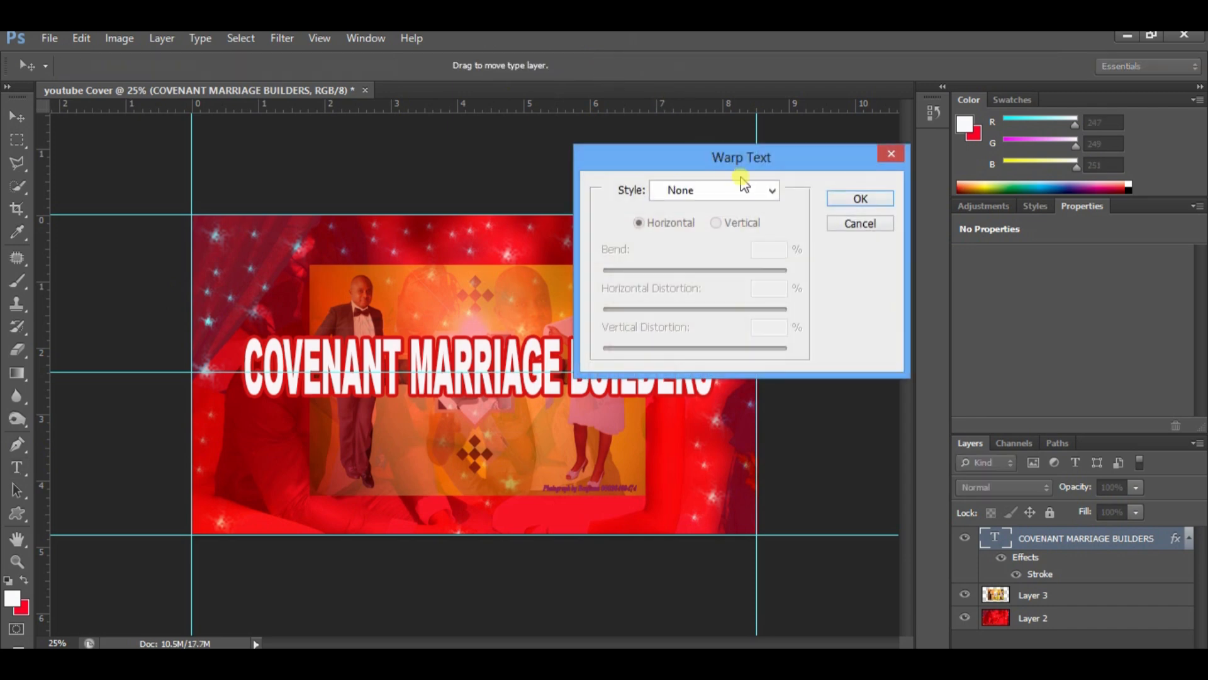
{"action": "left_click", "coordinate": [772, 191]}
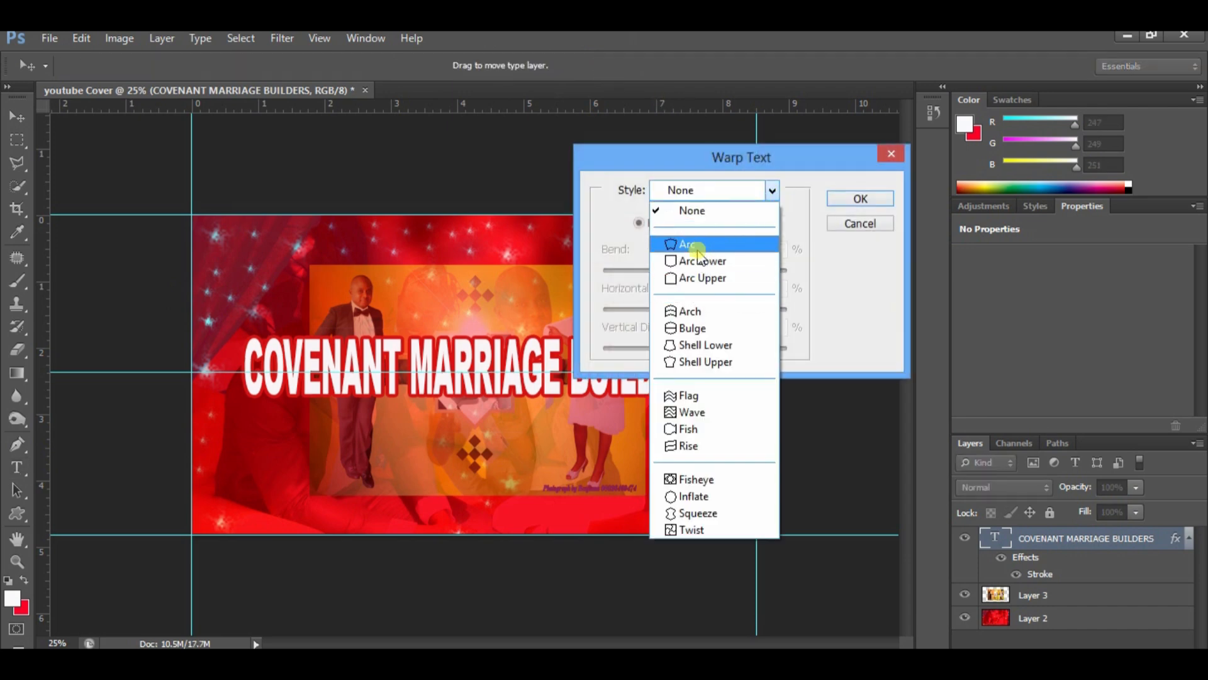
{"action": "left_click", "coordinate": [692, 311]}
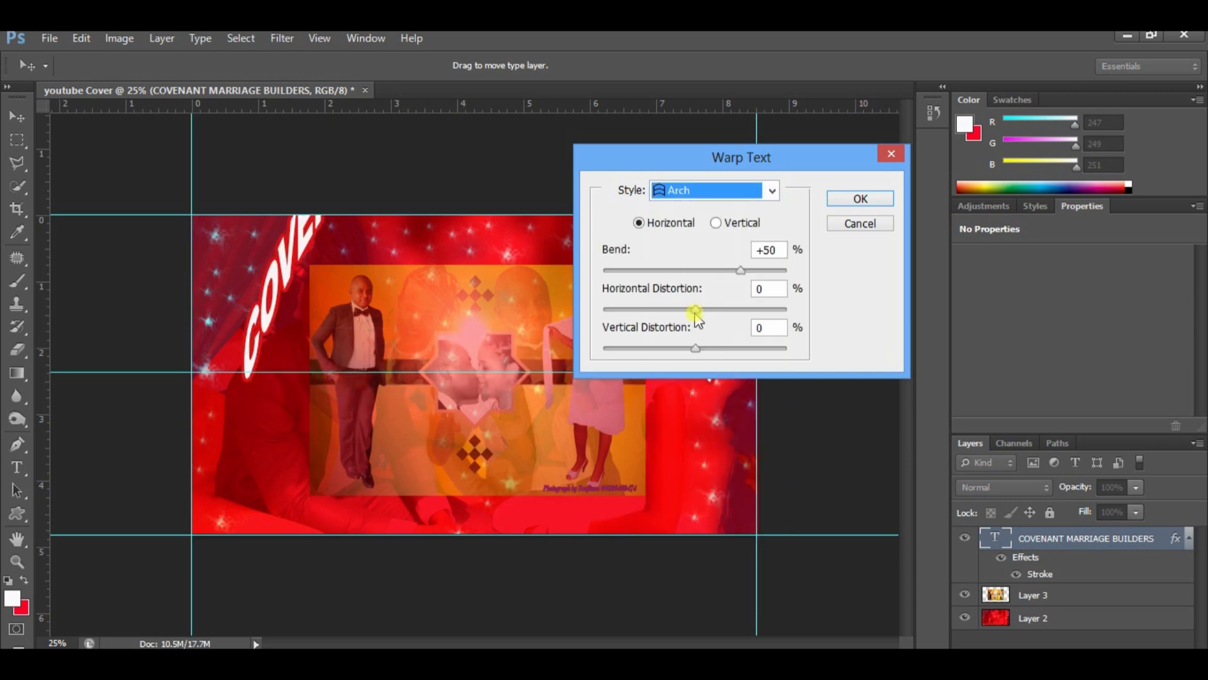
{"action": "left_click", "coordinate": [773, 189]}
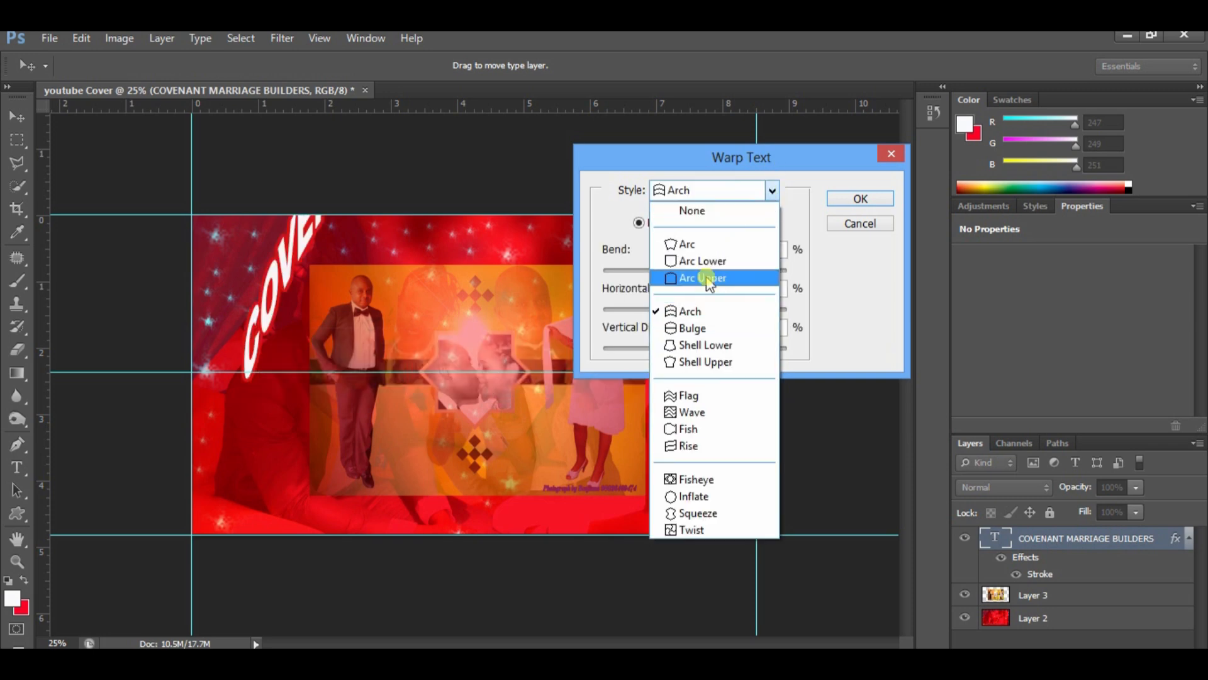
{"action": "left_click", "coordinate": [698, 243]}
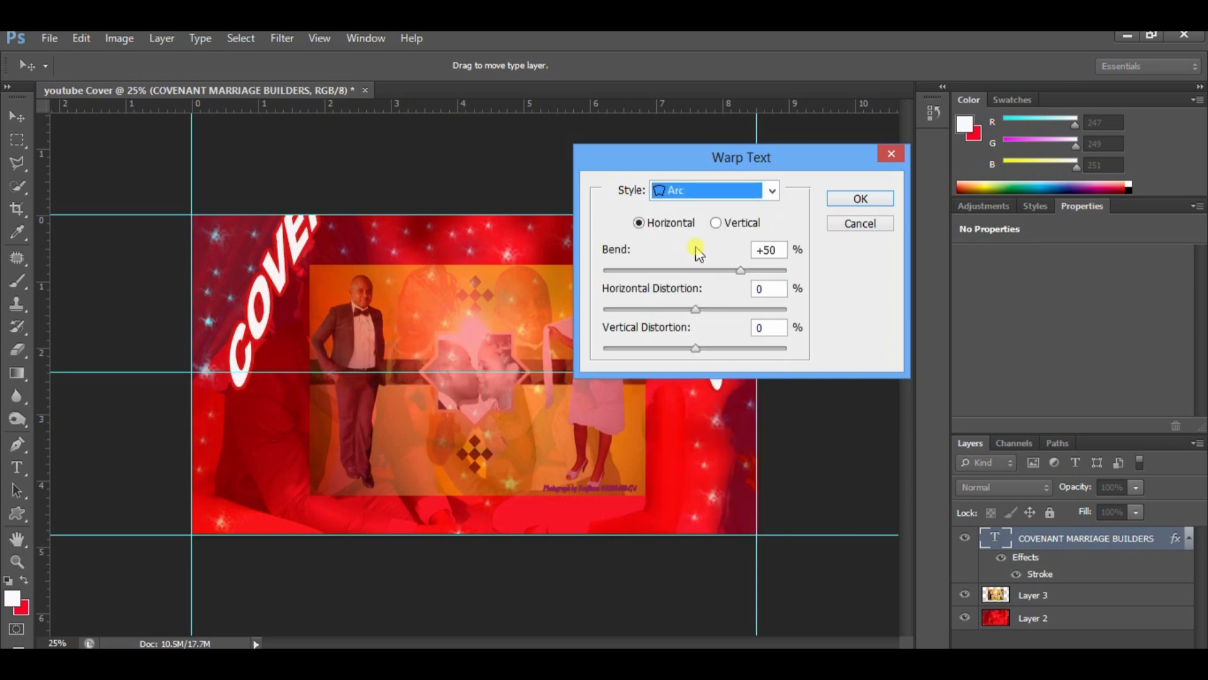
{"action": "left_click_drag", "start_coordinate": [735, 270], "coordinate": [702, 272]}
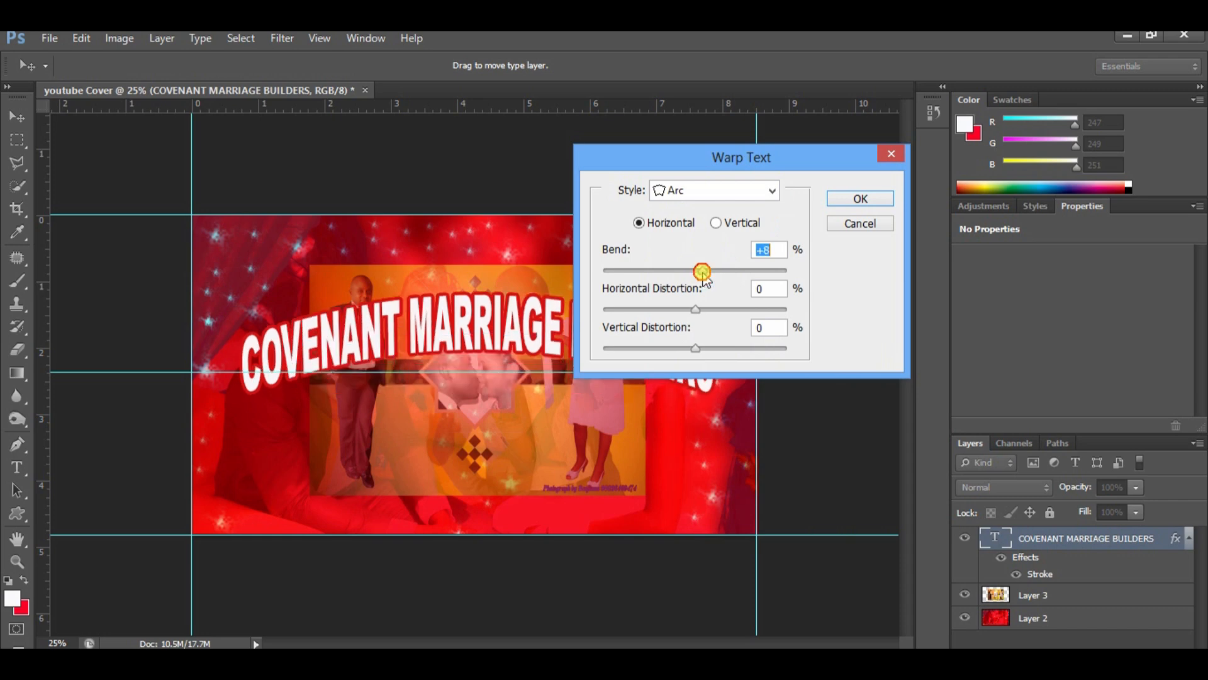
{"action": "left_click", "coordinate": [851, 198]}
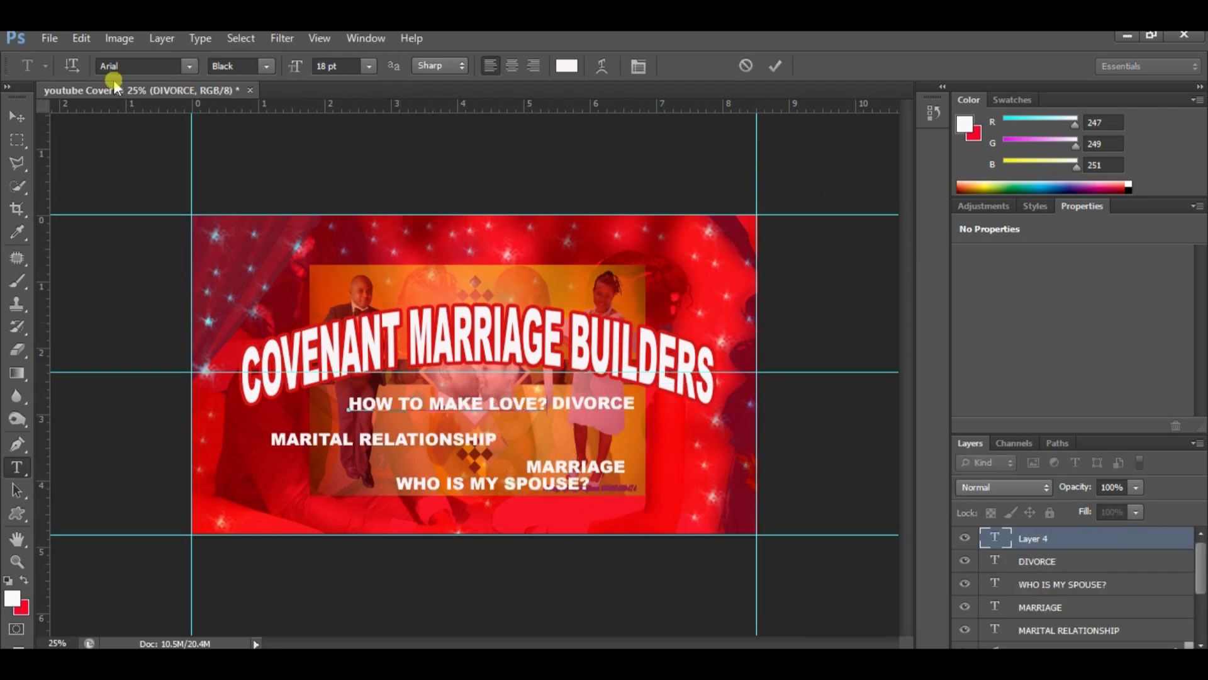
Step: Commit the HOW TO MAKE LOVE? text, move it below DIVORCE, and rearrange MARITAL RELATIONSHIP with the other topic lines beneath the title
{"action": "left_click", "coordinate": [17, 118]}
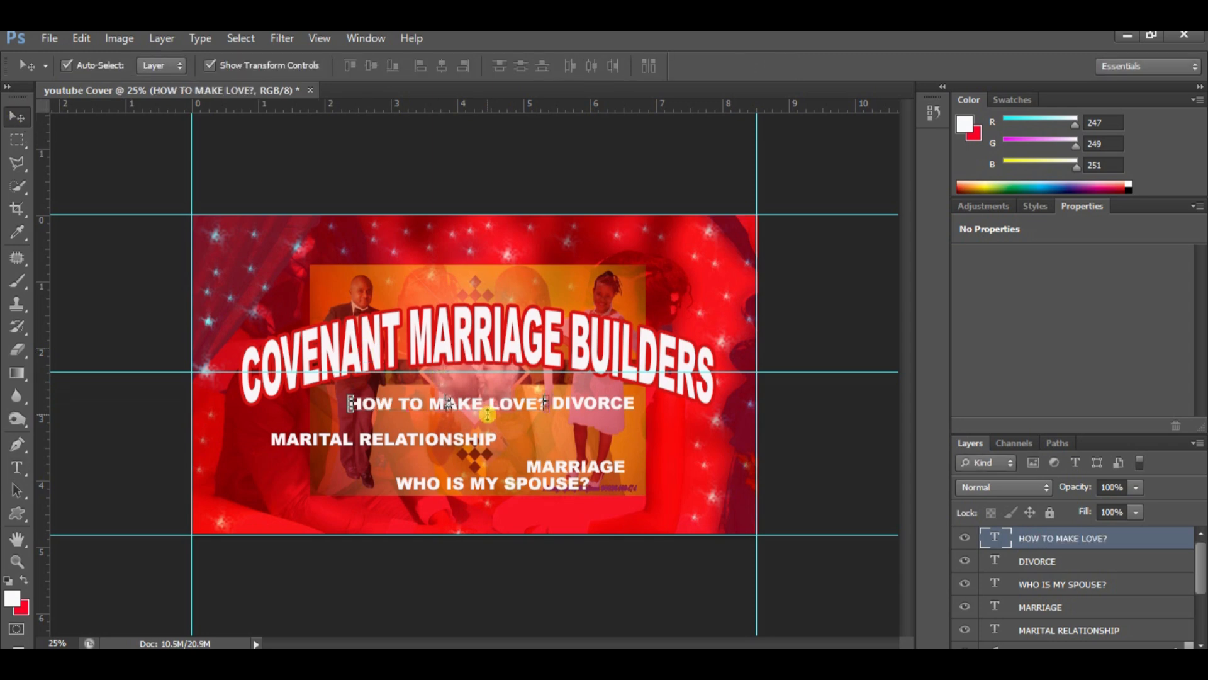
{"action": "left_click_drag", "start_coordinate": [484, 405], "coordinate": [630, 426]}
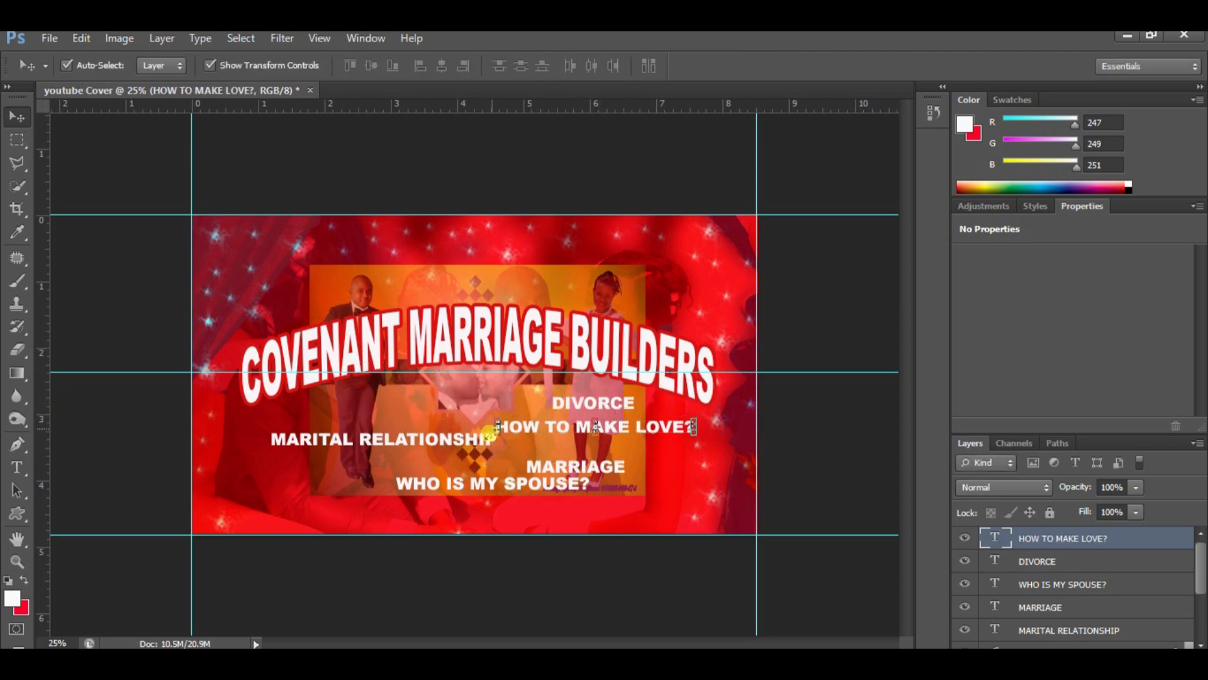
{"action": "left_click_drag", "start_coordinate": [444, 438], "coordinate": [494, 446]}
{"action": "mouse_move", "coordinate": [490, 500]}
{"action": "left_mouse_down"}
{"action": "mouse_move", "coordinate": [416, 494]}
{"action": "mouse_move", "coordinate": [468, 494]}
{"action": "left_mouse_up"}
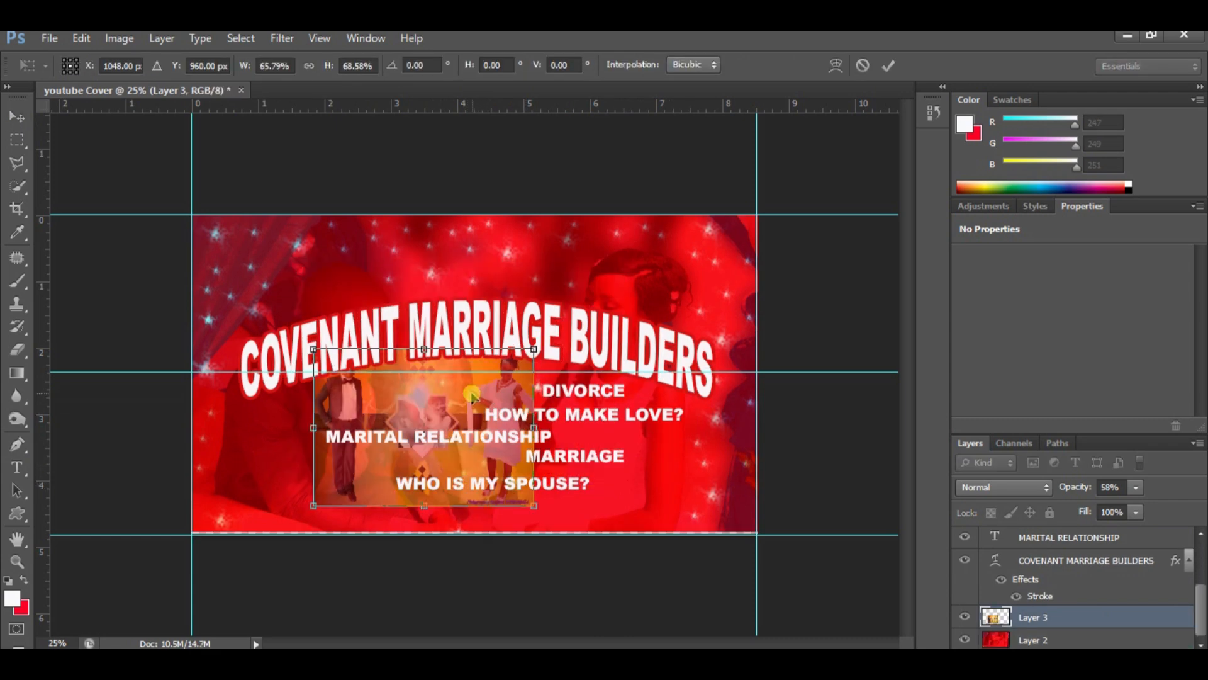
Step: Move the couple picture to about X 1513, Y 1001 px behind the topic lines and stretch it wider
{"action": "left_click_drag", "start_coordinate": [472, 396], "coordinate": [576, 406]}
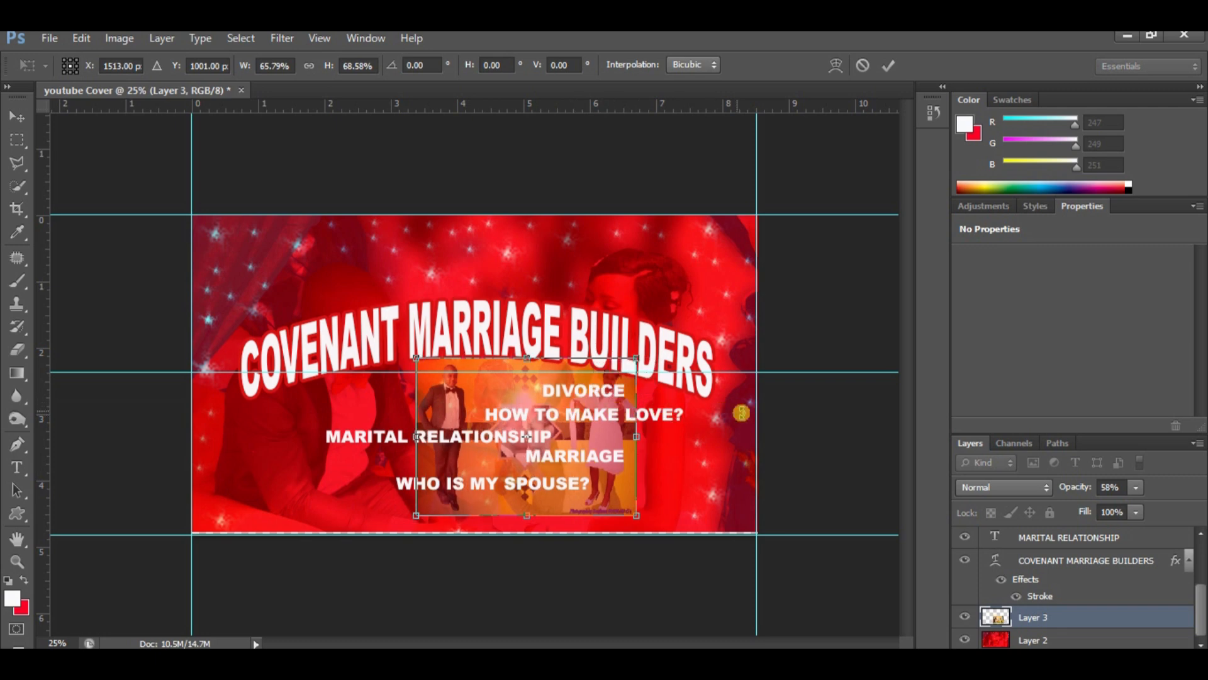
{"action": "left_click_drag", "start_coordinate": [637, 439], "coordinate": [669, 439]}
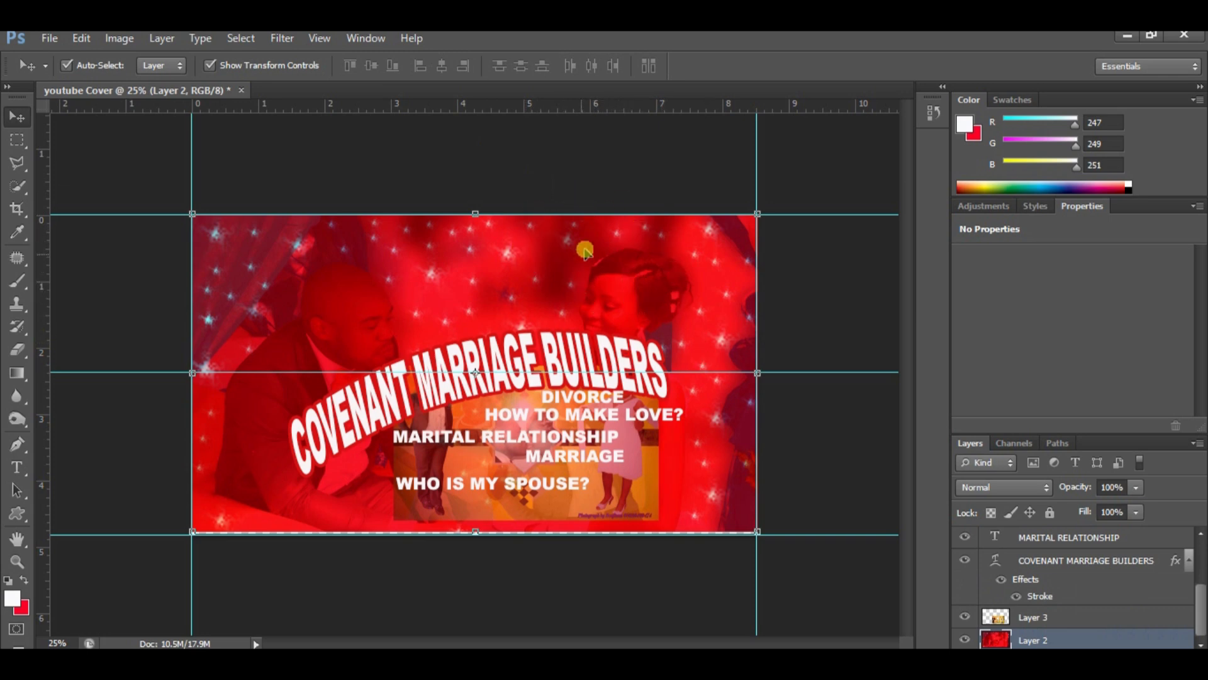
Step: Open the photo DSC_1784.JPG and duplicate its background layer
{"action": "left_click", "coordinate": [48, 41]}
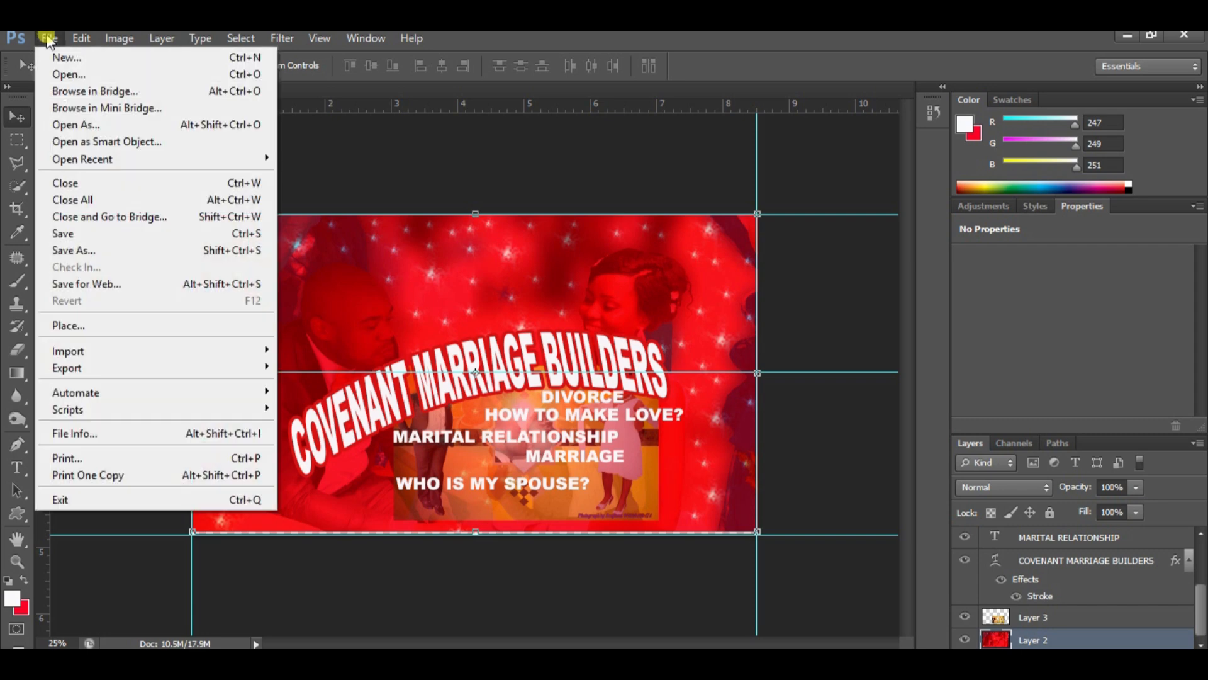
{"action": "left_click", "coordinate": [87, 76]}
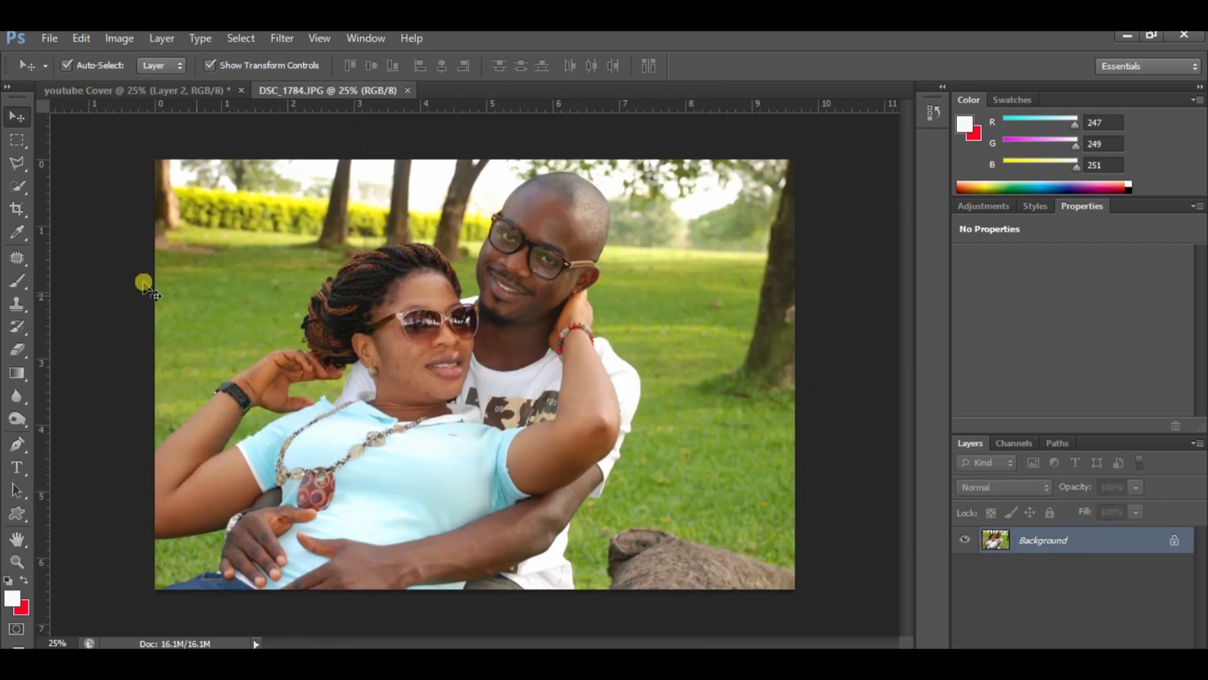
{"action": "left_click", "coordinate": [21, 187]}
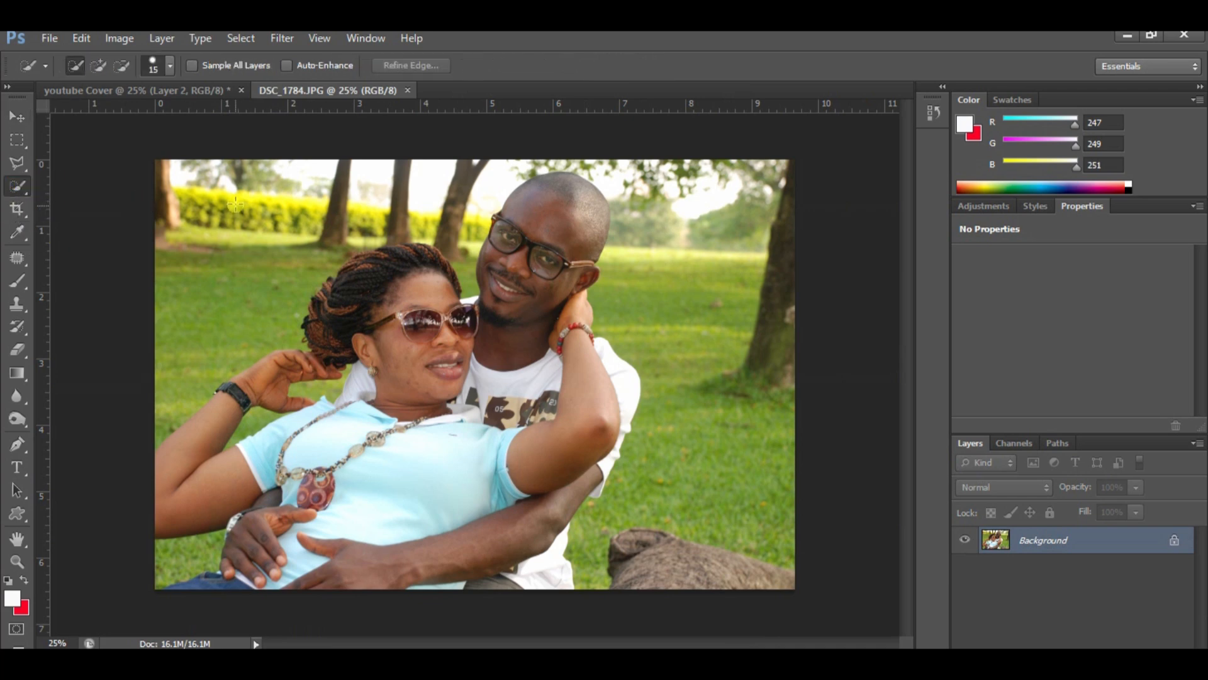
{"action": "left_click", "coordinate": [670, 319]}
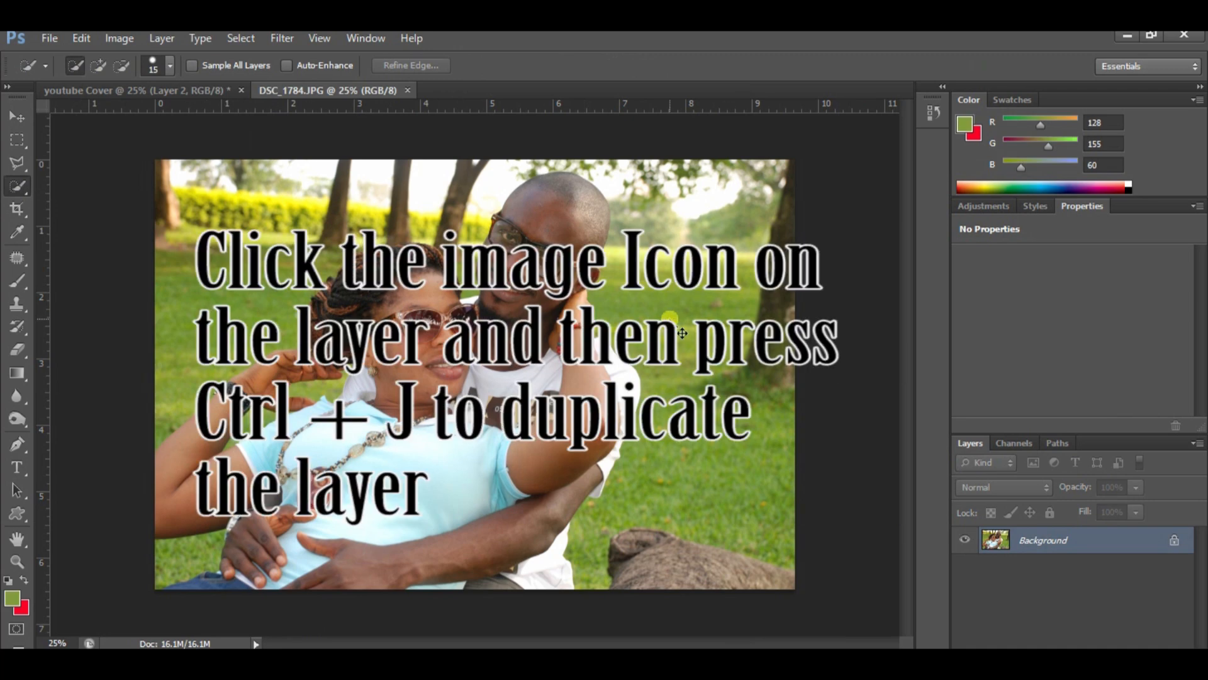
{"action": "key", "text": "ctrl+j"}
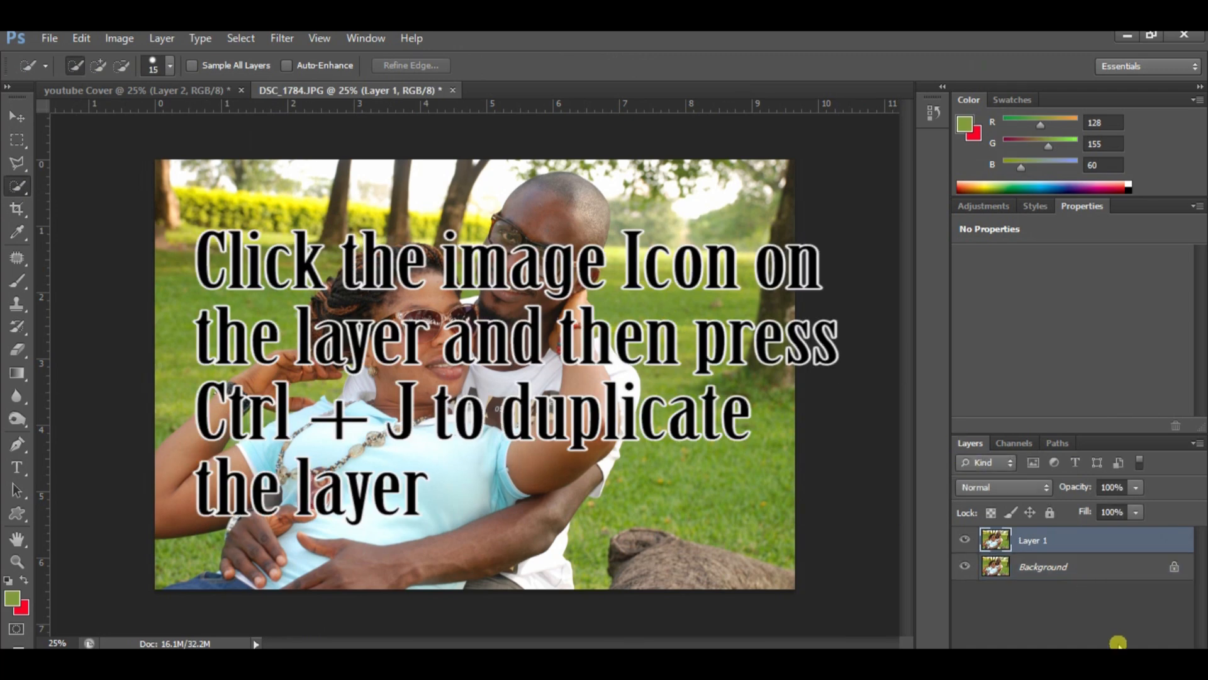
Step: Add an empty layer beneath the duplicated photo and delete the original Background layer
{"action": "key", "text": "ctrl+shift+alt+n"}
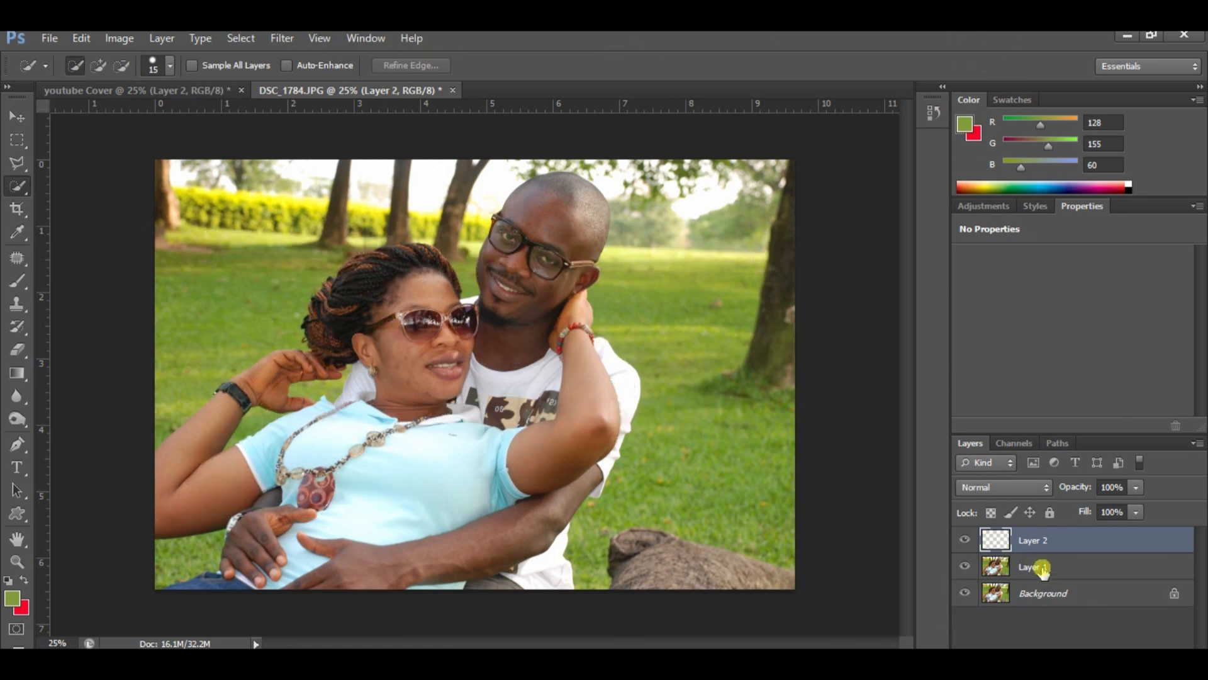
{"action": "left_click_drag", "start_coordinate": [1042, 566], "coordinate": [1038, 535]}
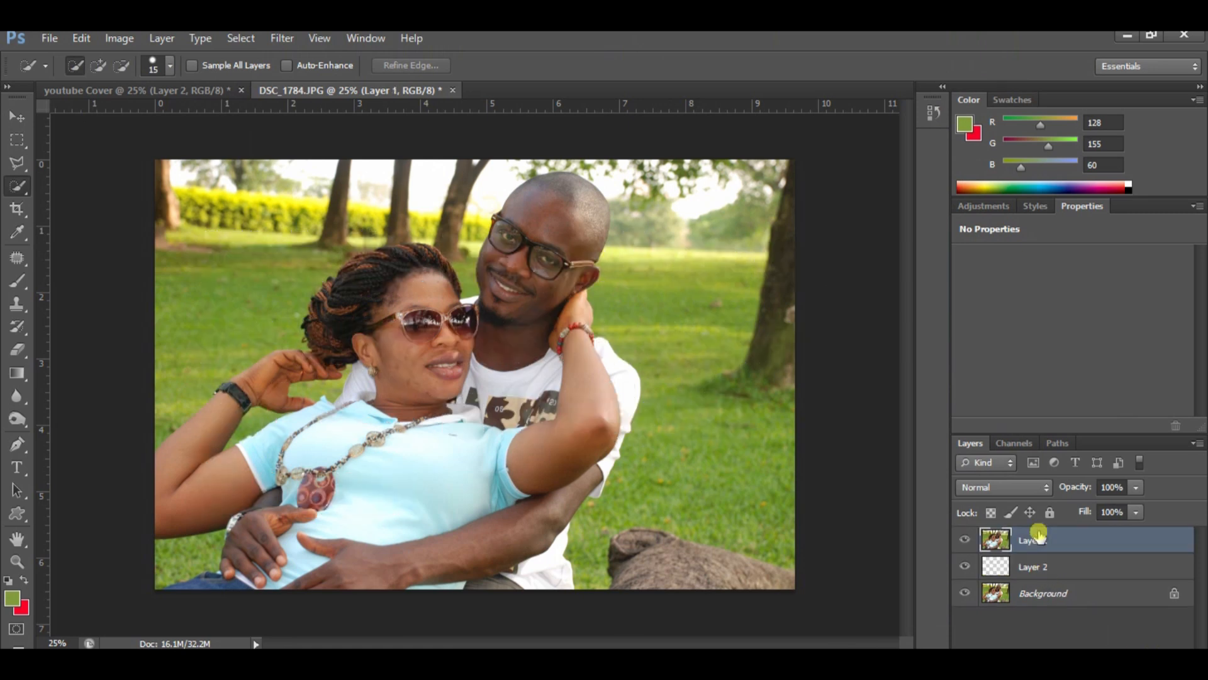
{"action": "left_click", "coordinate": [1035, 597]}
{"action": "key", "text": "Delete"}
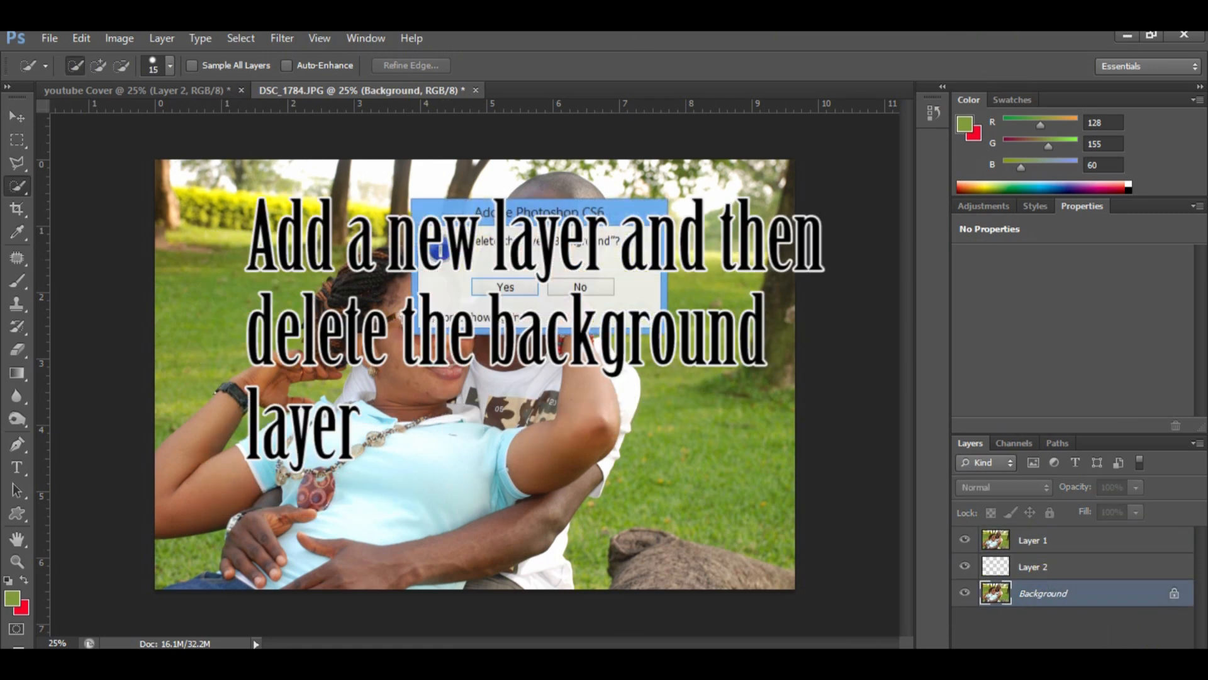
{"action": "left_click", "coordinate": [503, 287]}
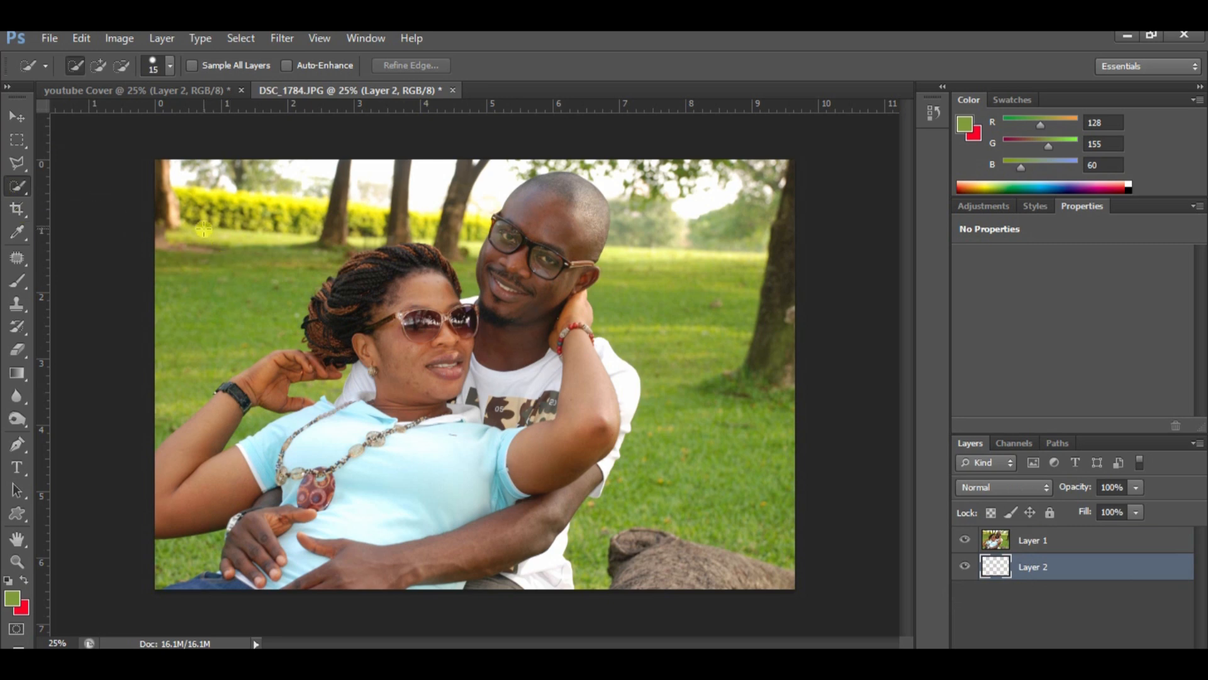
Step: On Layer 1, quick-select the park background to the left of the couple, subtracting the couple from the selection
{"action": "left_click_drag", "start_coordinate": [261, 296], "coordinate": [189, 403]}
{"action": "key", "text": "ctrl+d"}
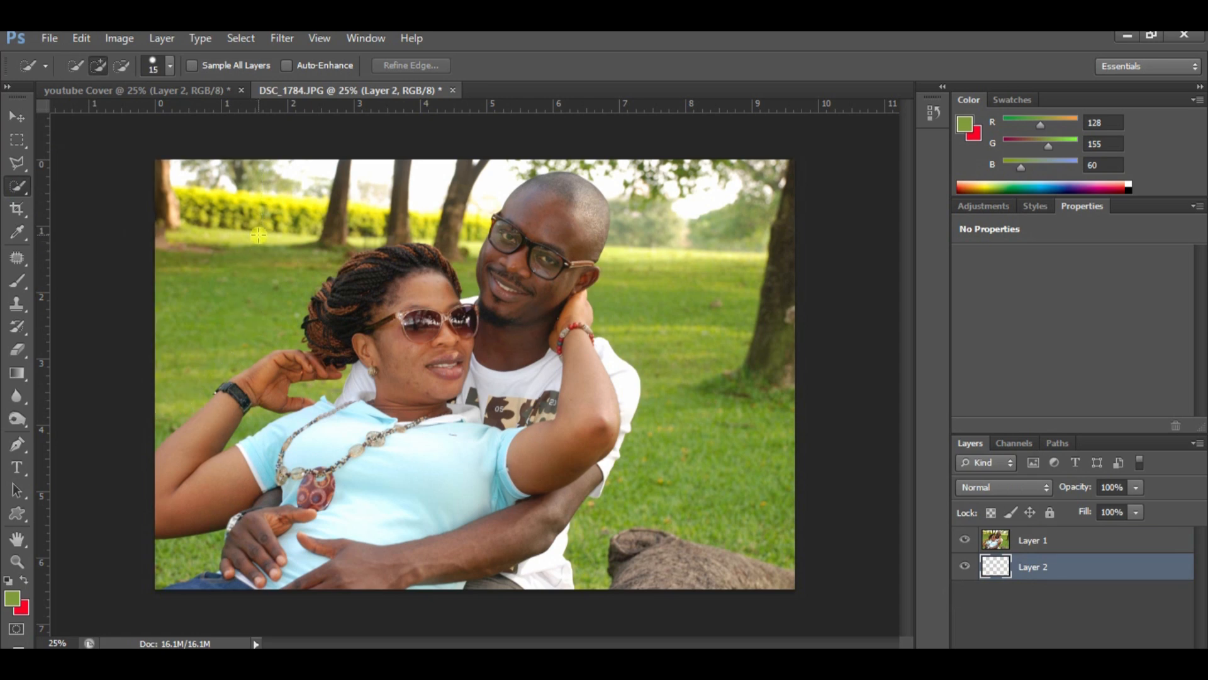
{"action": "left_click", "coordinate": [1045, 540]}
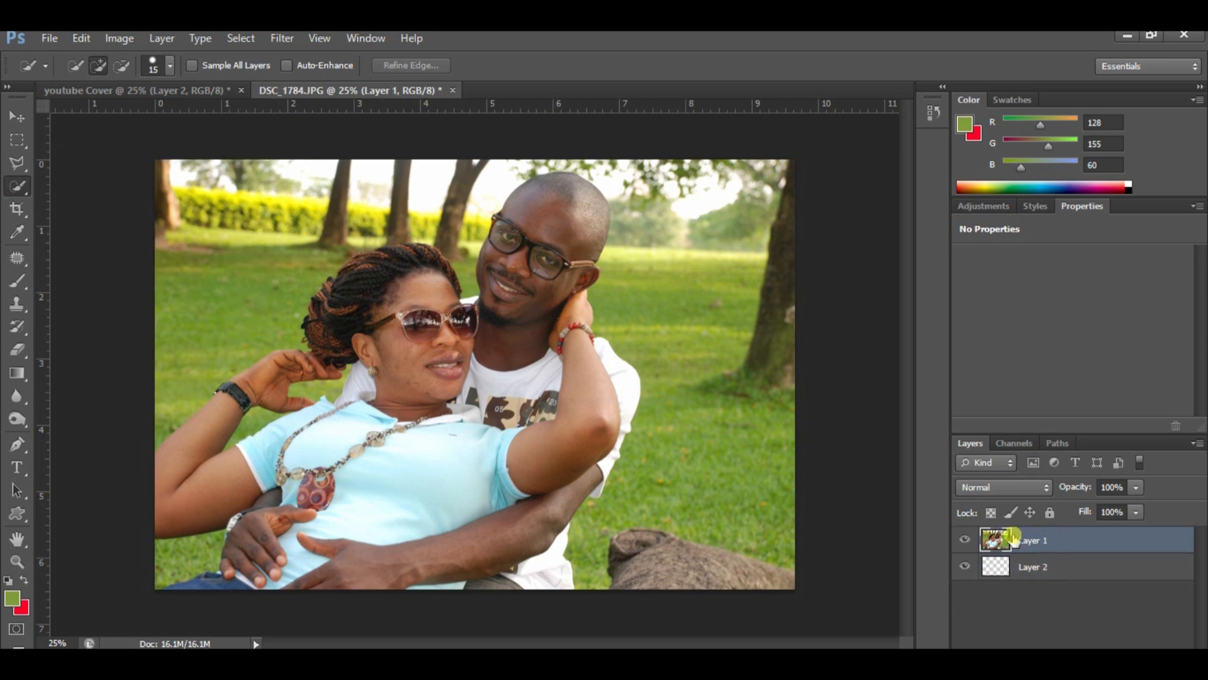
{"action": "mouse_move", "coordinate": [182, 186]}
{"action": "left_mouse_down"}
{"action": "mouse_move", "coordinate": [261, 279]}
{"action": "mouse_move", "coordinate": [417, 211]}
{"action": "mouse_move", "coordinate": [486, 221]}
{"action": "left_mouse_up"}
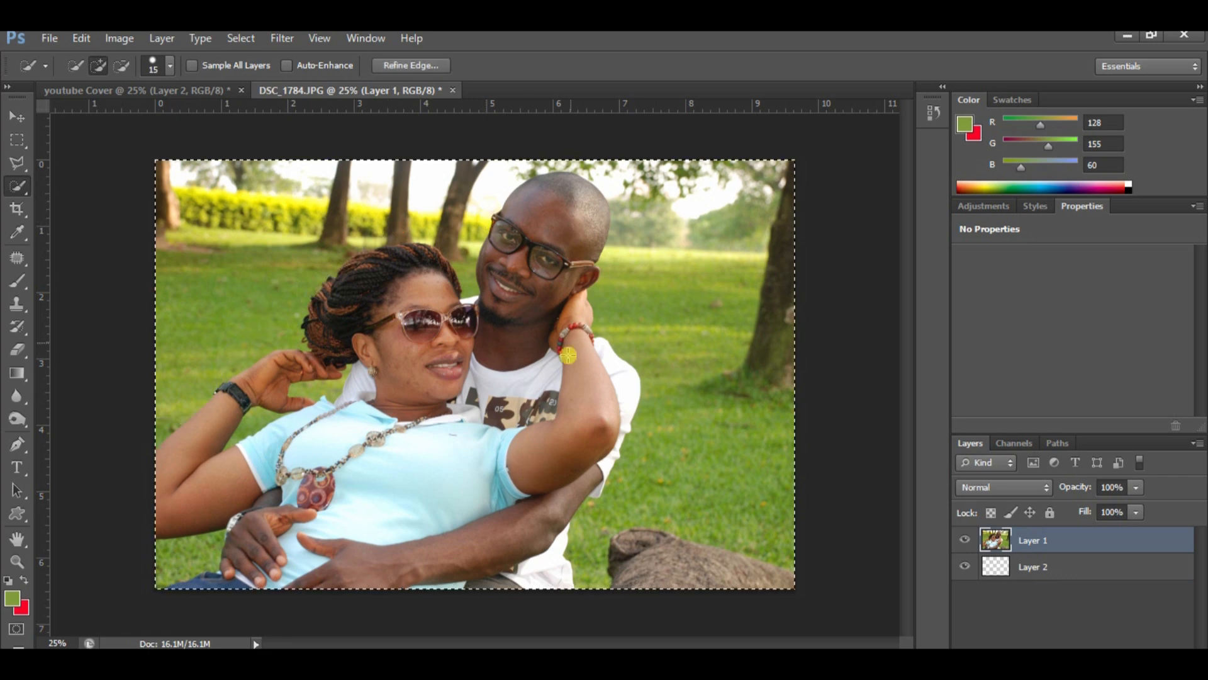
{"action": "left_click", "coordinate": [121, 65]}
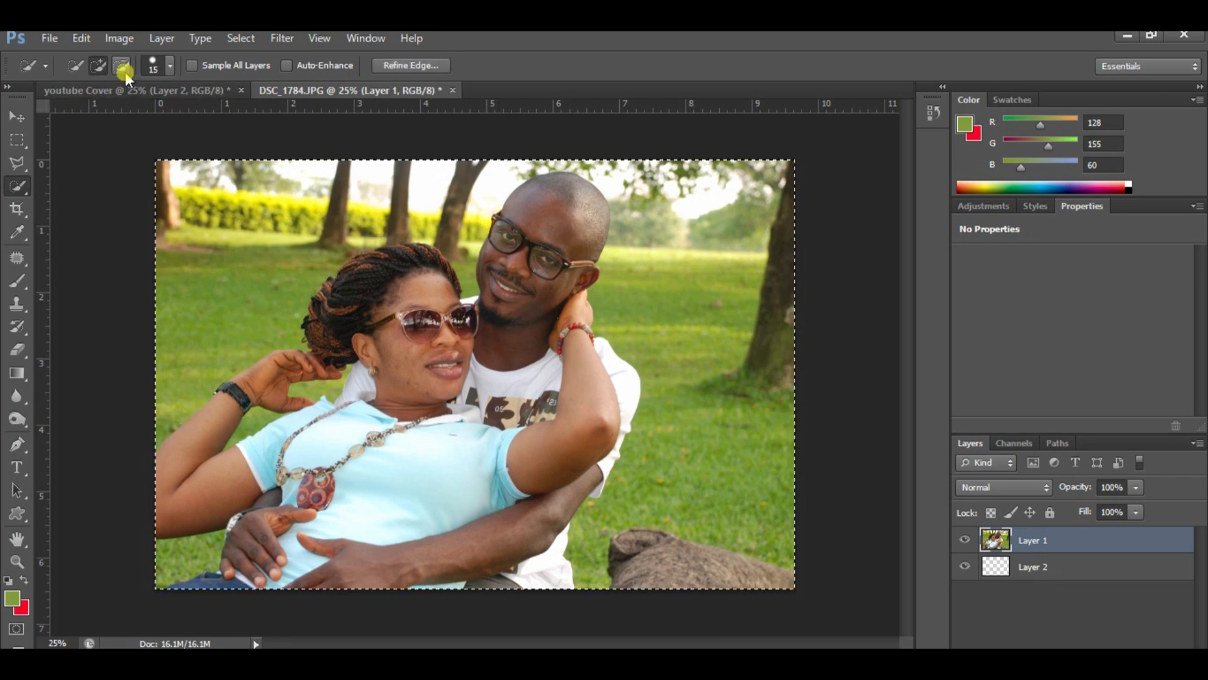
{"action": "mouse_move", "coordinate": [250, 590]}
{"action": "left_mouse_down"}
{"action": "mouse_move", "coordinate": [313, 451]}
{"action": "mouse_move", "coordinate": [358, 412]}
{"action": "mouse_move", "coordinate": [384, 494]}
{"action": "mouse_move", "coordinate": [427, 501]}
{"action": "mouse_move", "coordinate": [526, 434]}
{"action": "mouse_move", "coordinate": [564, 338]}
{"action": "mouse_move", "coordinate": [541, 272]}
{"action": "mouse_move", "coordinate": [546, 233]}
{"action": "mouse_move", "coordinate": [564, 222]}
{"action": "mouse_move", "coordinate": [561, 301]}
{"action": "mouse_move", "coordinate": [546, 334]}
{"action": "mouse_move", "coordinate": [575, 377]}
{"action": "mouse_move", "coordinate": [478, 428]}
{"action": "mouse_move", "coordinate": [386, 310]}
{"action": "mouse_move", "coordinate": [416, 293]}
{"action": "mouse_move", "coordinate": [437, 338]}
{"action": "mouse_move", "coordinate": [413, 281]}
{"action": "mouse_move", "coordinate": [387, 268]}
{"action": "mouse_move", "coordinate": [331, 341]}
{"action": "mouse_move", "coordinate": [336, 420]}
{"action": "mouse_move", "coordinate": [191, 451]}
{"action": "left_mouse_up"}
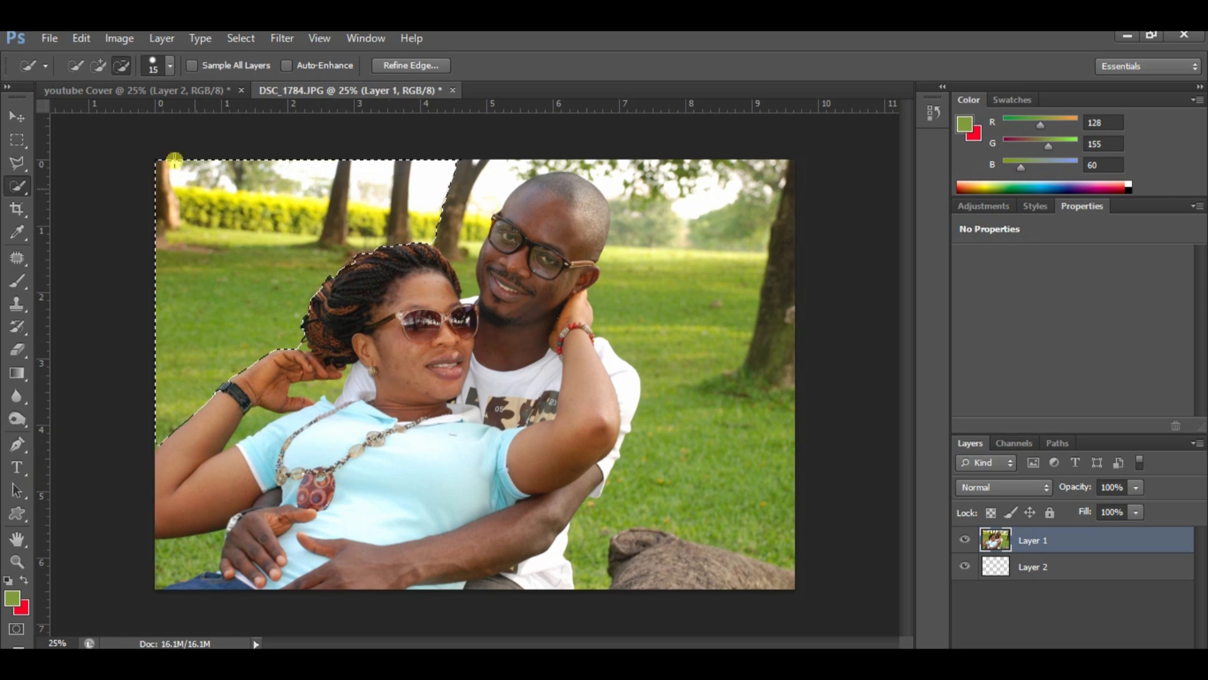
Step: Add the background to the right of the man and the area below the woman's elbow to the selection
{"action": "left_click", "coordinate": [98, 65]}
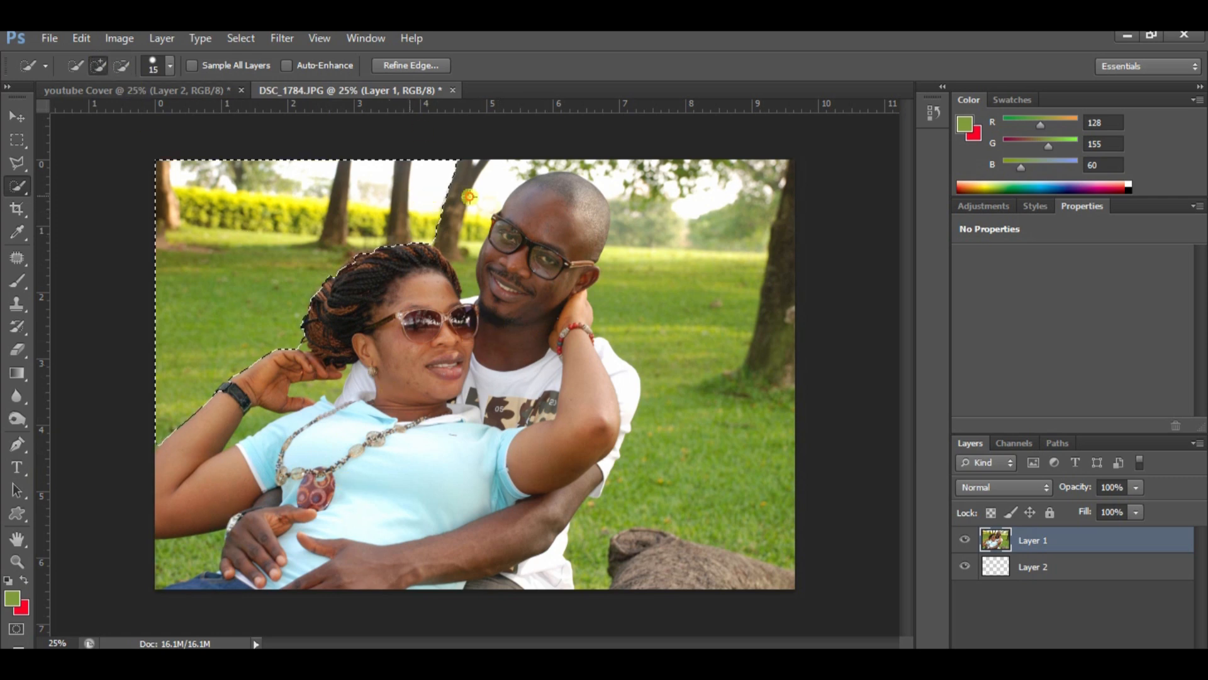
{"action": "mouse_move", "coordinate": [663, 192]}
{"action": "left_mouse_down"}
{"action": "mouse_move", "coordinate": [759, 200]}
{"action": "mouse_move", "coordinate": [639, 232]}
{"action": "mouse_move", "coordinate": [685, 213]}
{"action": "mouse_move", "coordinate": [642, 351]}
{"action": "mouse_move", "coordinate": [669, 361]}
{"action": "mouse_move", "coordinate": [712, 413]}
{"action": "left_mouse_up"}
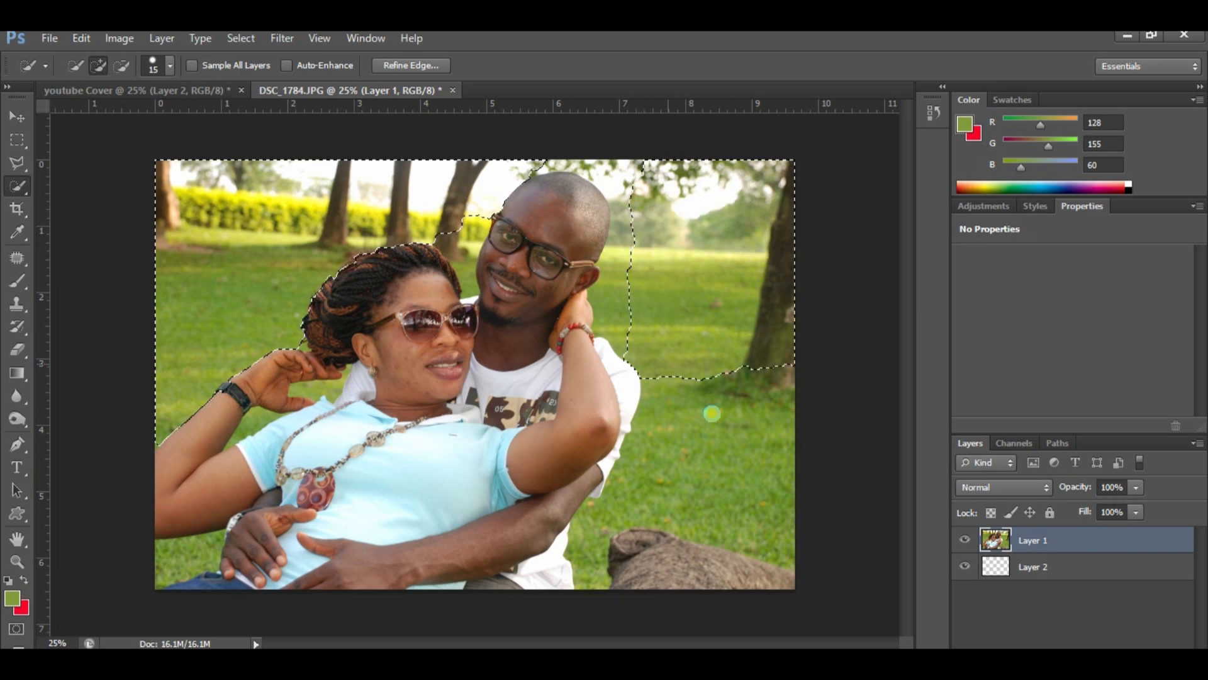
{"action": "mouse_move", "coordinate": [658, 296]}
{"action": "left_mouse_down"}
{"action": "mouse_move", "coordinate": [615, 243]}
{"action": "mouse_move", "coordinate": [657, 175]}
{"action": "left_mouse_up"}
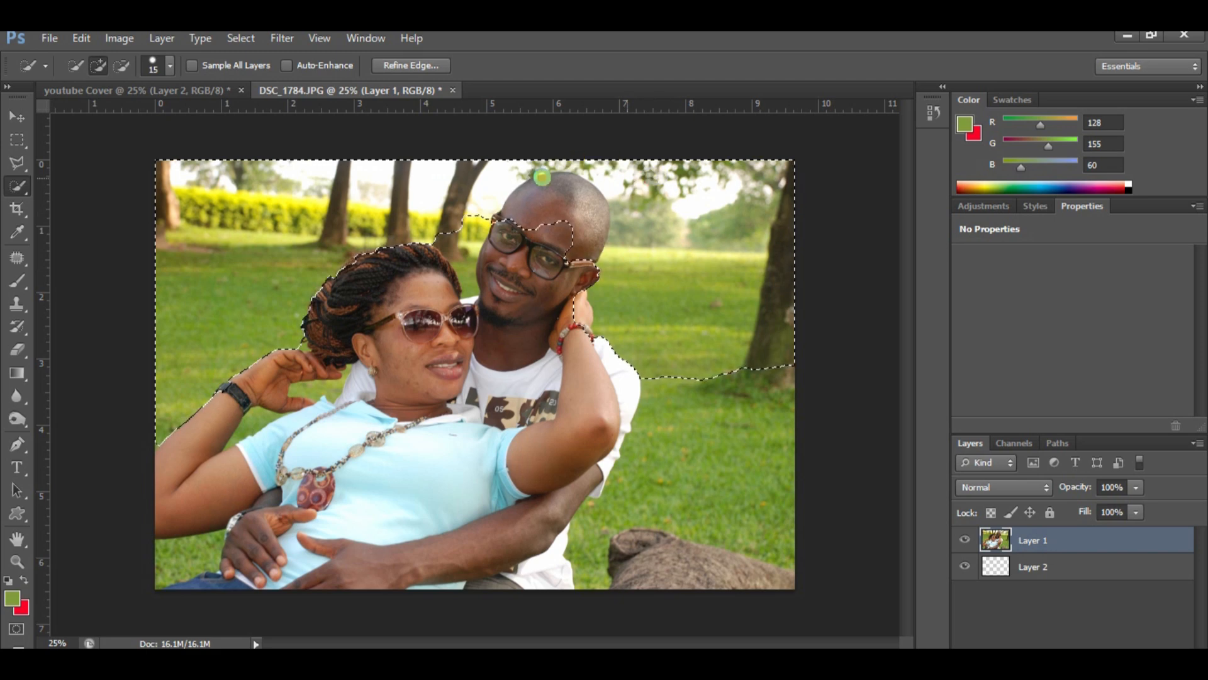
{"action": "mouse_move", "coordinate": [707, 310]}
{"action": "left_mouse_down"}
{"action": "mouse_move", "coordinate": [685, 410]}
{"action": "mouse_move", "coordinate": [685, 399]}
{"action": "mouse_move", "coordinate": [692, 380]}
{"action": "mouse_move", "coordinate": [697, 520]}
{"action": "mouse_move", "coordinate": [678, 504]}
{"action": "mouse_move", "coordinate": [688, 491]}
{"action": "mouse_move", "coordinate": [670, 520]}
{"action": "mouse_move", "coordinate": [626, 538]}
{"action": "mouse_move", "coordinate": [621, 518]}
{"action": "mouse_move", "coordinate": [589, 561]}
{"action": "left_mouse_up"}
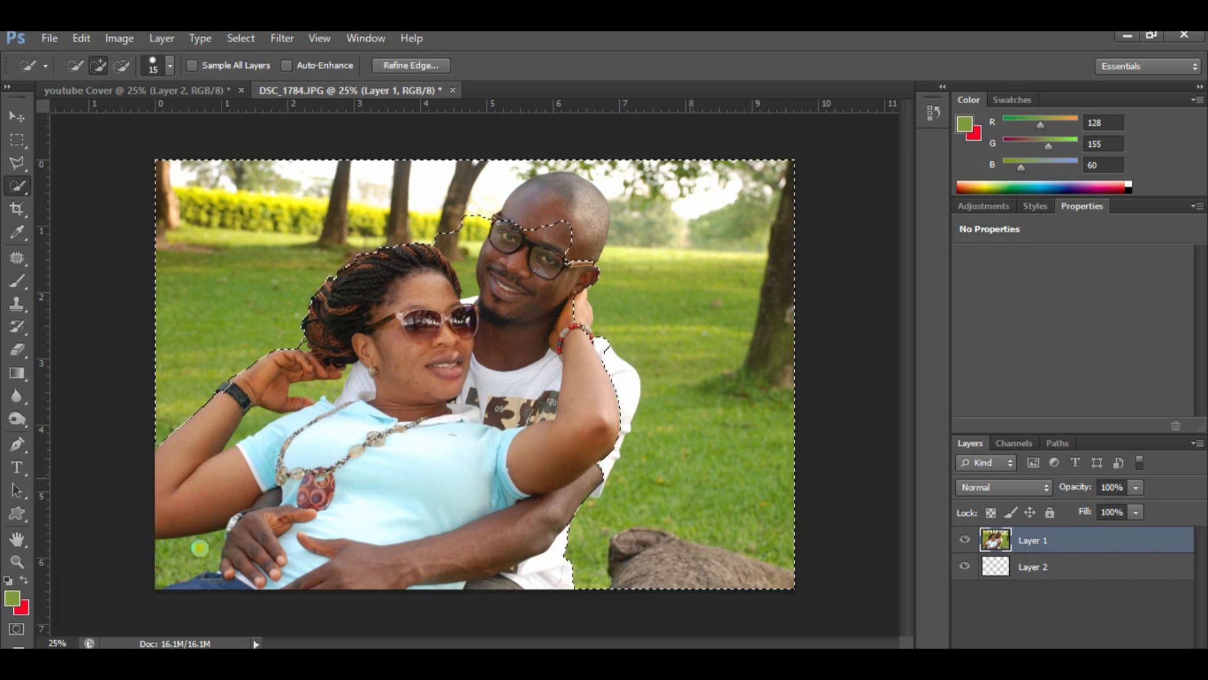
{"action": "left_click_drag", "start_coordinate": [195, 553], "coordinate": [229, 540]}
{"action": "left_click", "coordinate": [201, 589]}
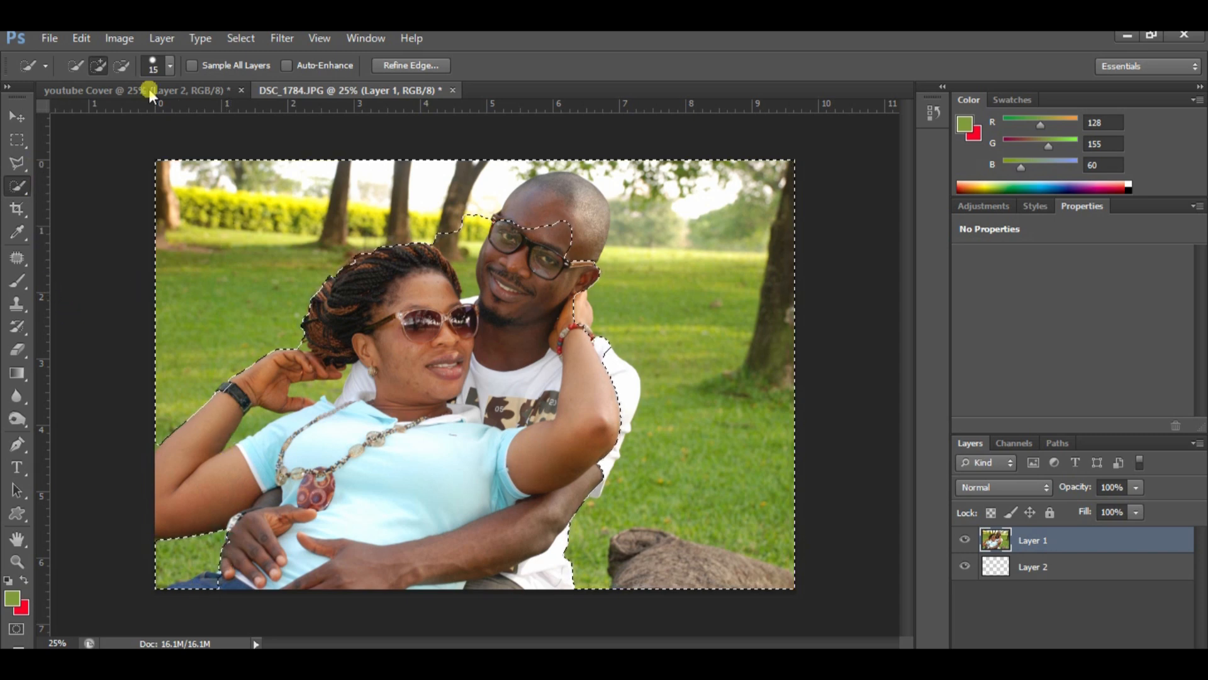
Step: Subtract the man's head and shirt from the selection and add the background gap between the two faces
{"action": "left_click", "coordinate": [122, 66]}
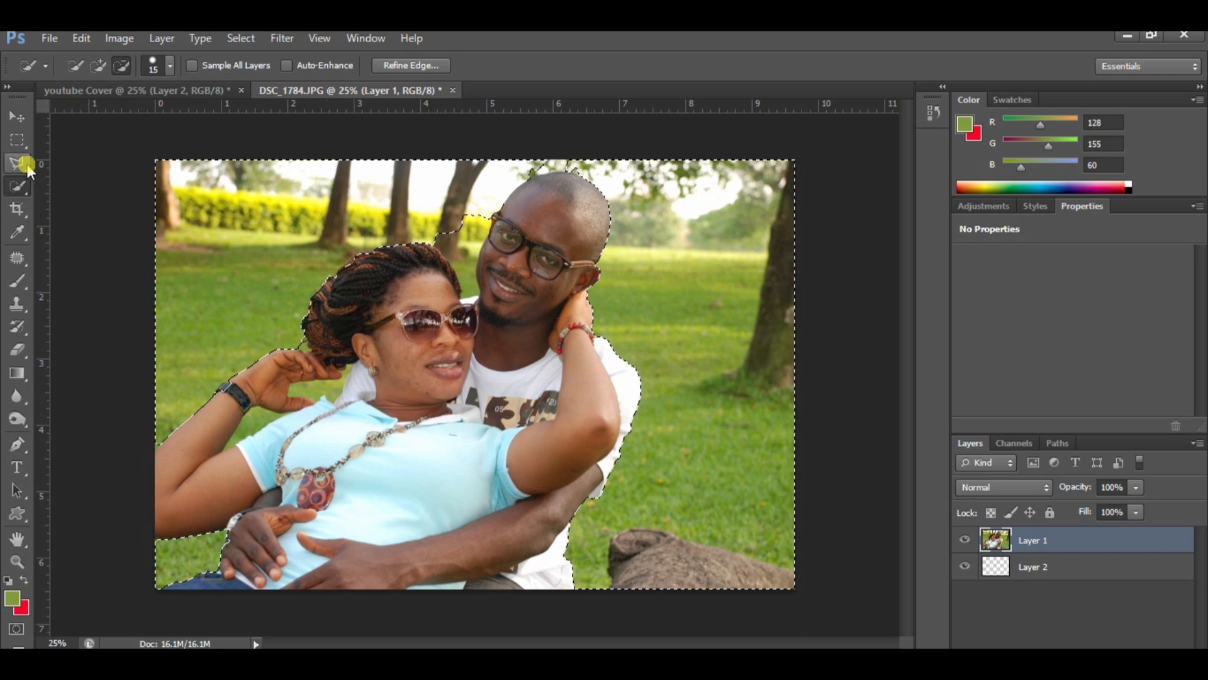
{"action": "left_click", "coordinate": [96, 65]}
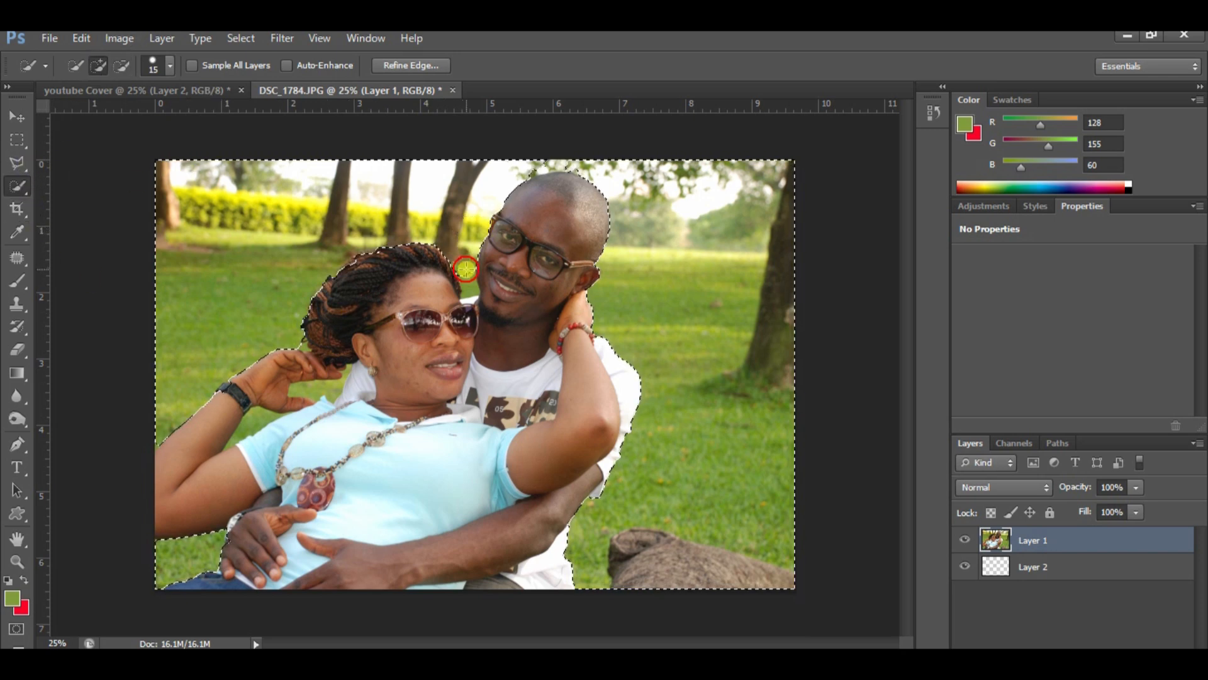
{"action": "left_click", "coordinate": [469, 292]}
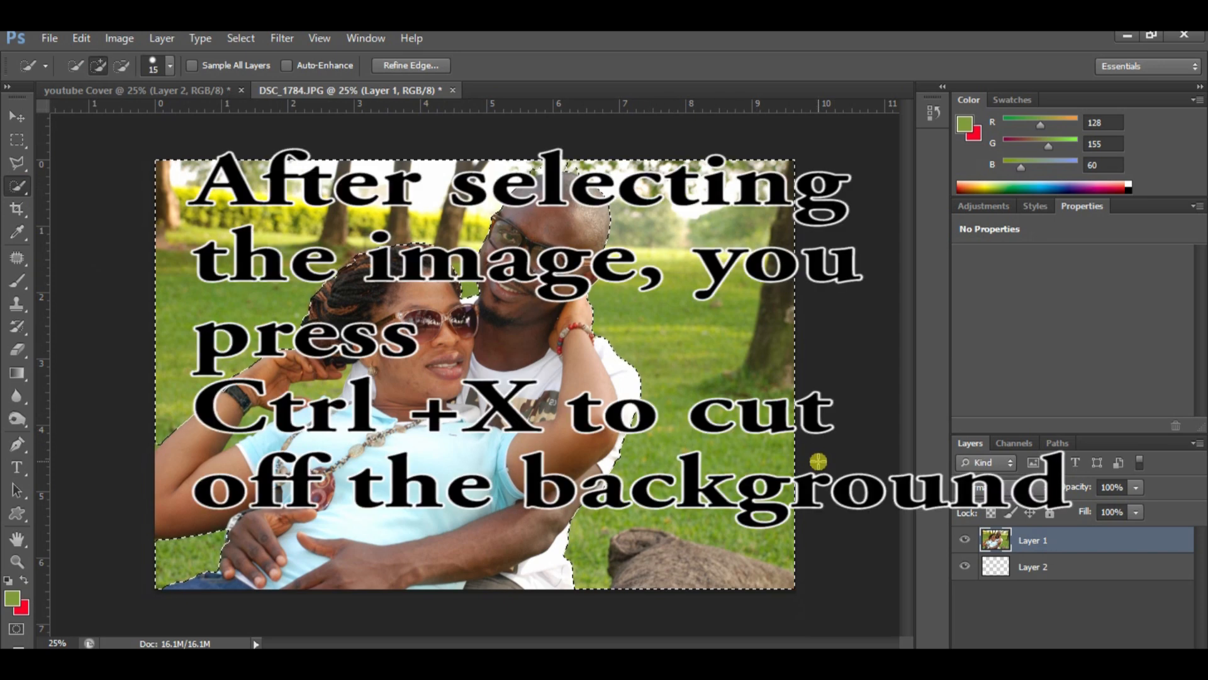
Step: Cut away the selected park background and copy the cut-out couple onto the left half of the youtube Cover document
{"action": "key", "text": "ctrl+x"}
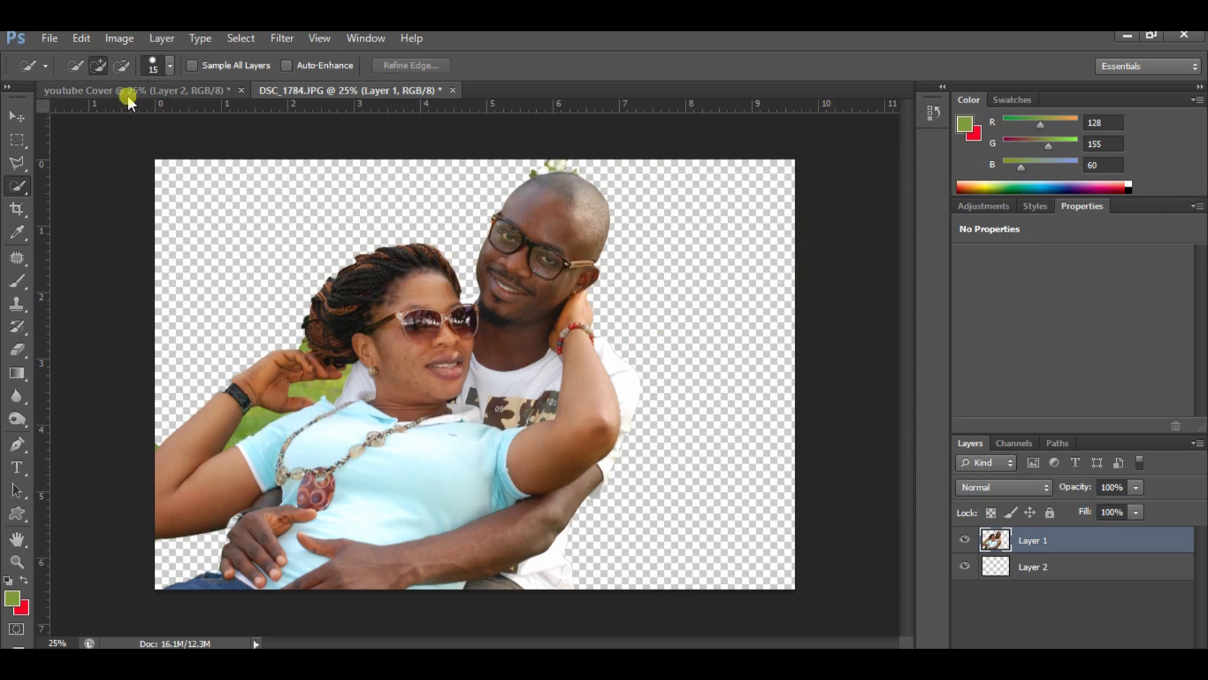
{"action": "left_click", "coordinate": [102, 93]}
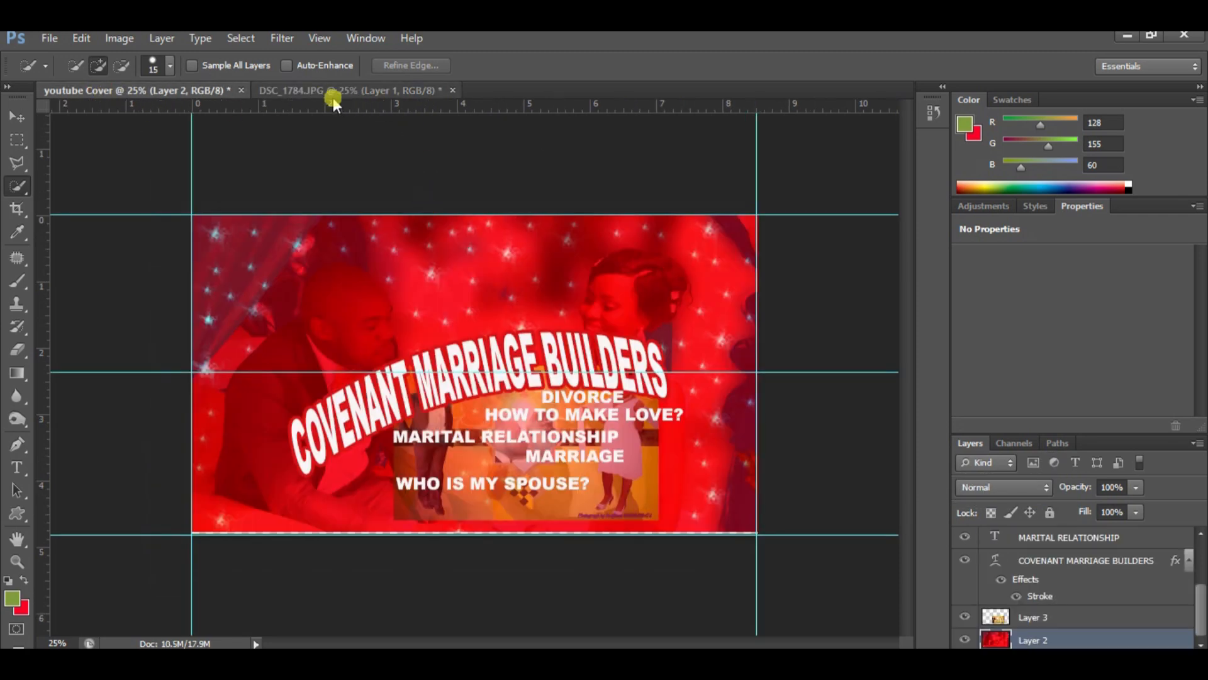
{"action": "left_click_drag", "start_coordinate": [320, 90], "coordinate": [567, 242]}
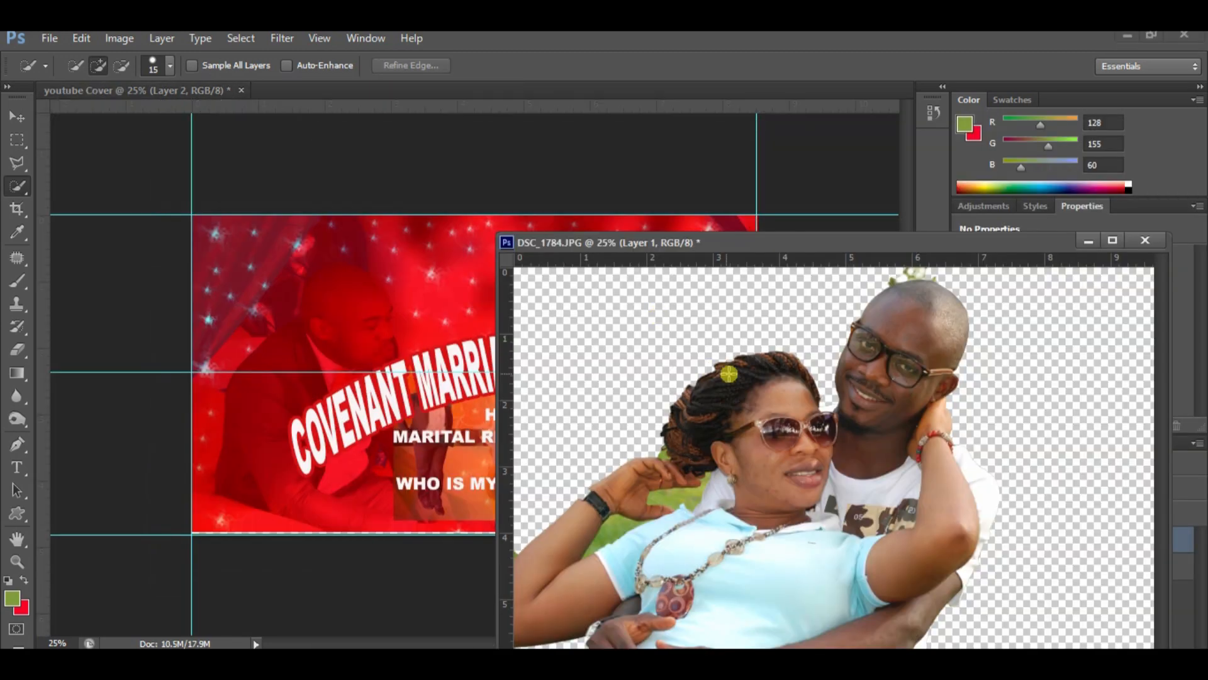
{"action": "left_click", "coordinate": [14, 117]}
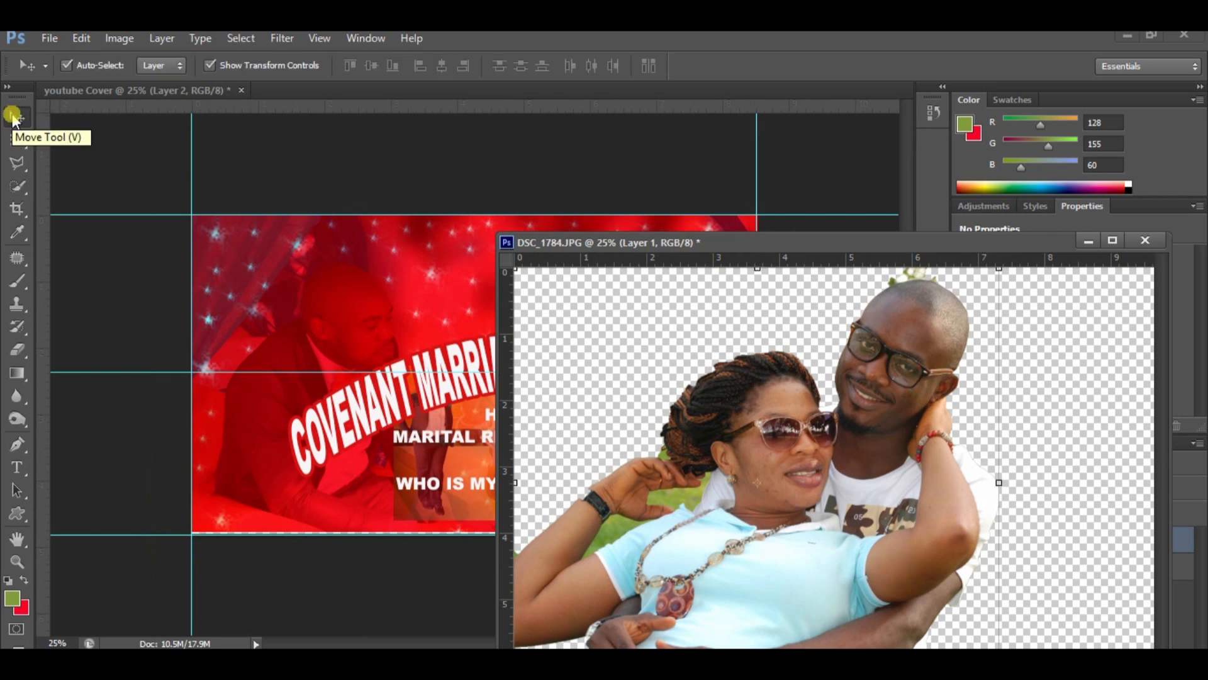
{"action": "left_click_drag", "start_coordinate": [802, 403], "coordinate": [332, 281]}
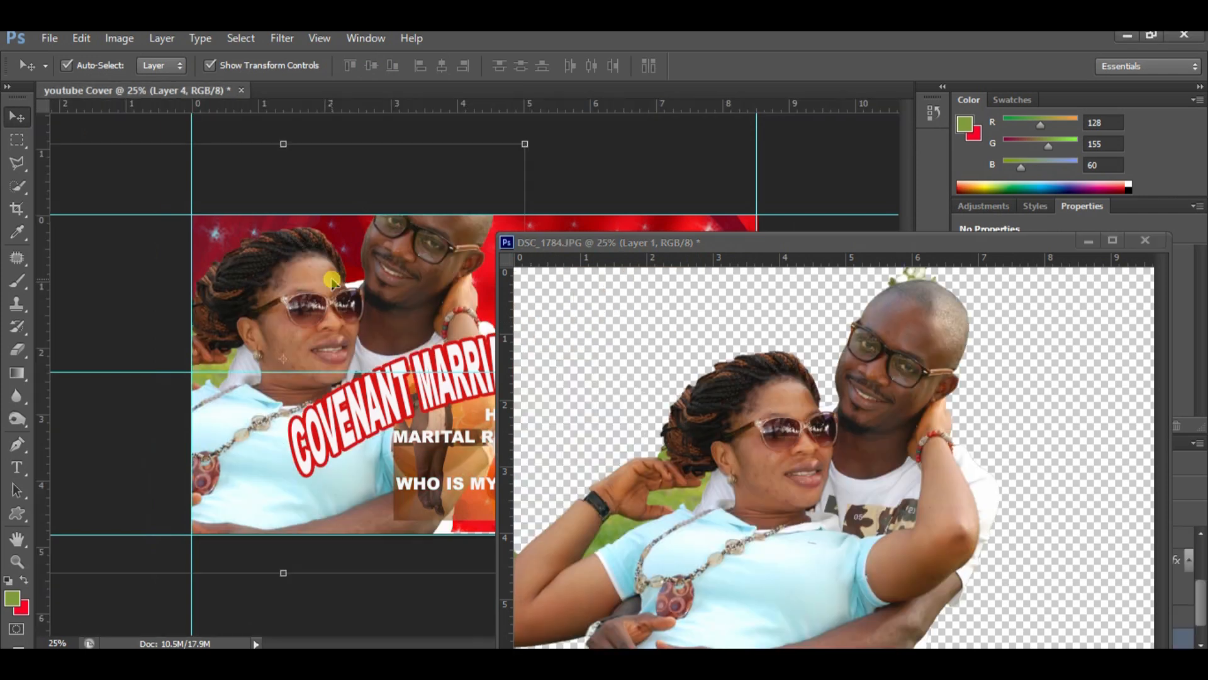
Step: Close the DSC_1784.JPG document without saving its changes
{"action": "left_click", "coordinate": [830, 372]}
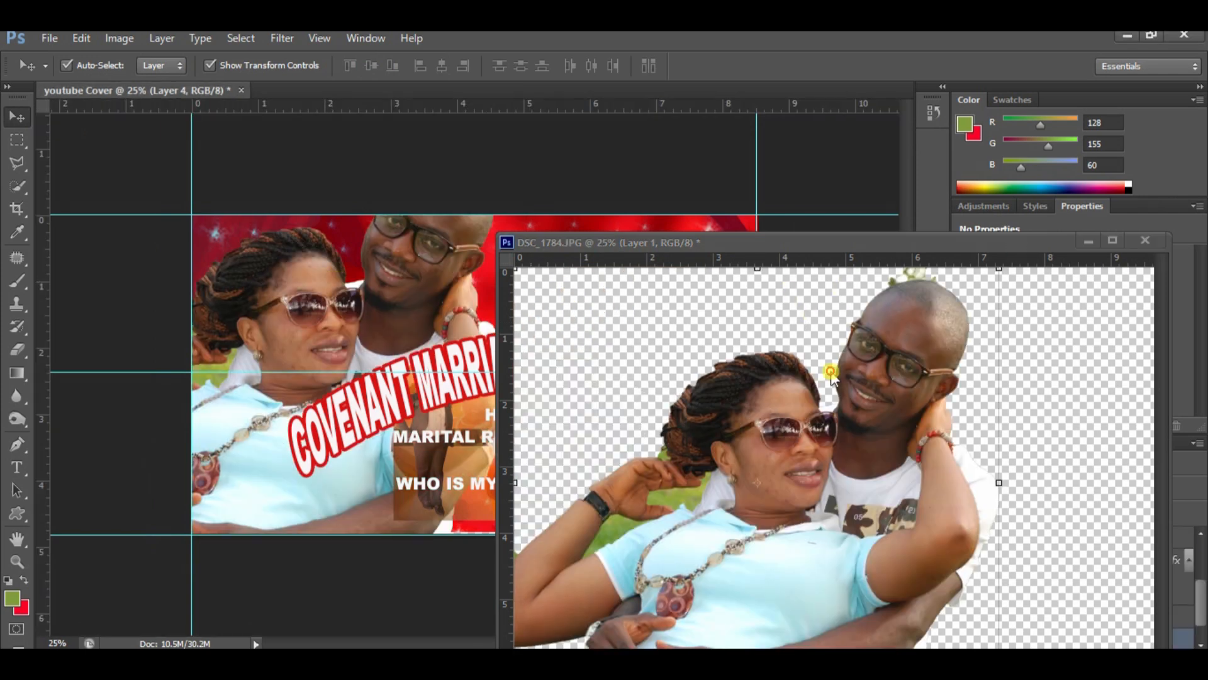
{"action": "left_click_drag", "start_coordinate": [1062, 240], "coordinate": [860, 372]}
{"action": "left_click", "coordinate": [941, 373]}
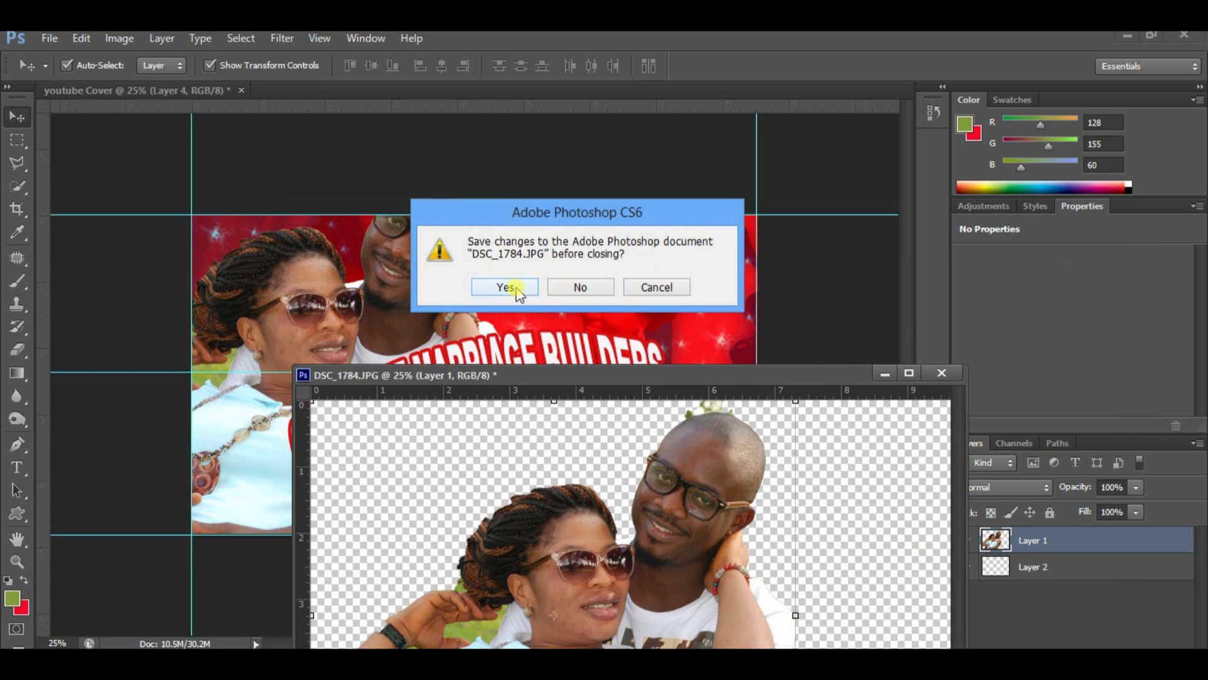
{"action": "left_click", "coordinate": [576, 287]}
Step: Move the couple photo down until the man's whole head and the leaves above it lie inside the cover
{"action": "left_click_drag", "start_coordinate": [404, 277], "coordinate": [398, 343]}
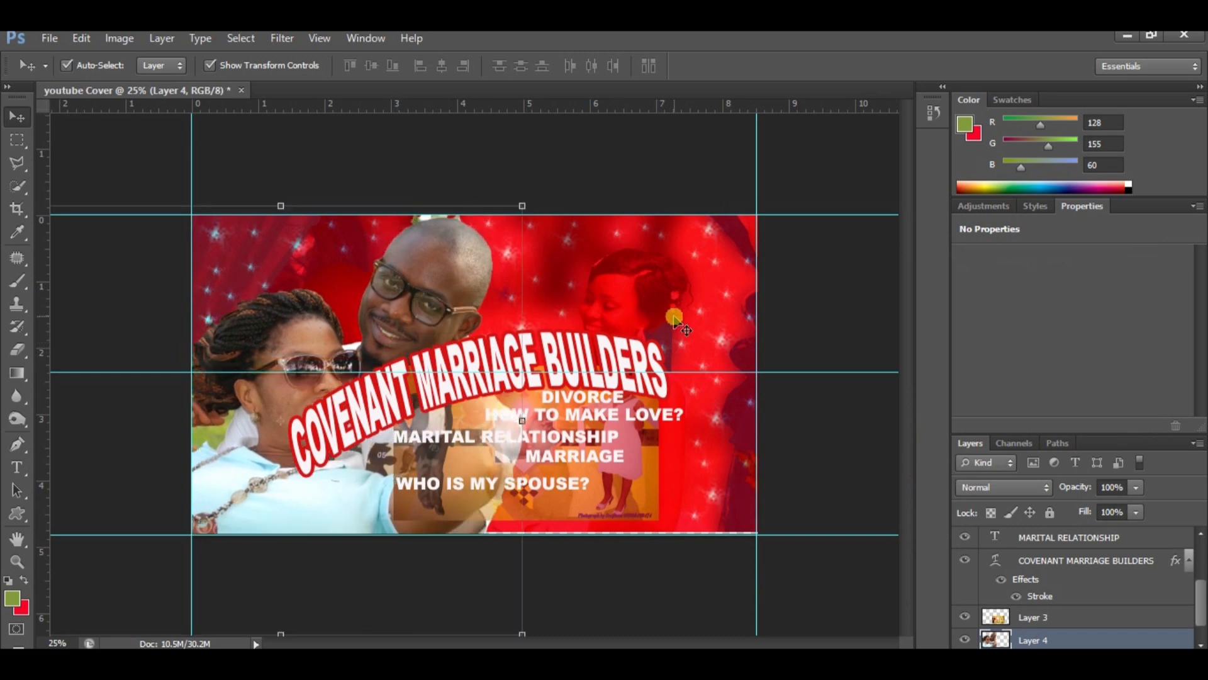
{"action": "key", "text": "ctrl+plus"}
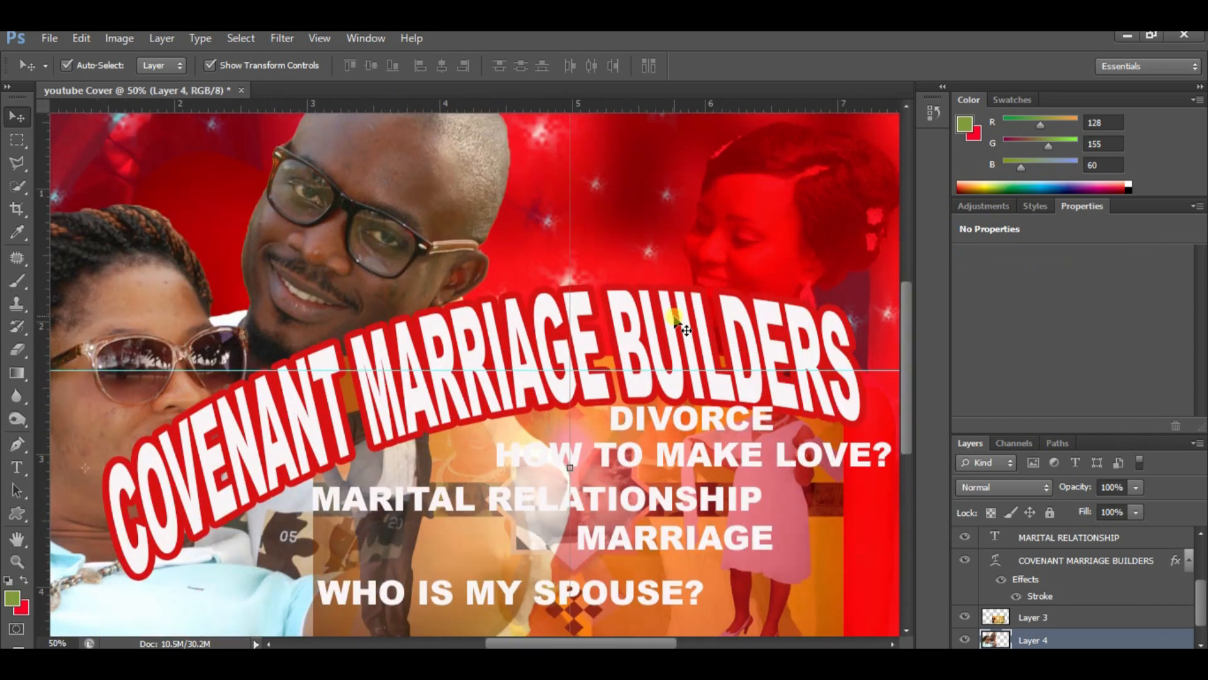
{"action": "left_click_drag", "start_coordinate": [908, 346], "coordinate": [906, 319]}
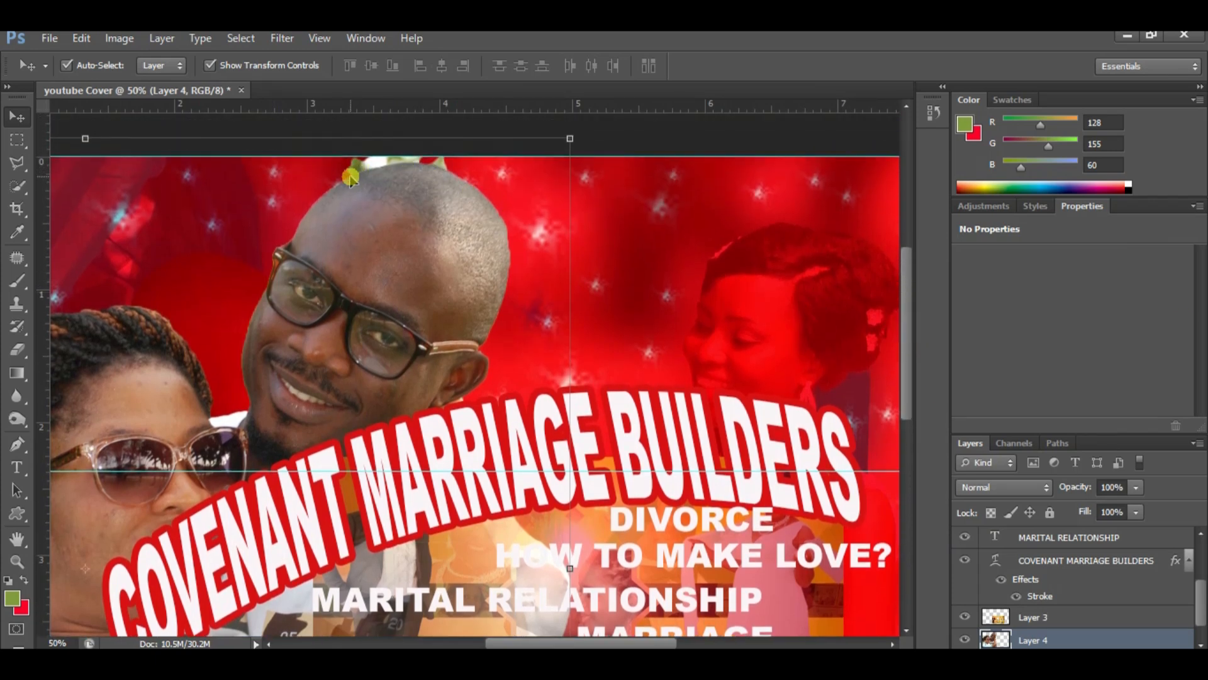
{"action": "left_click_drag", "start_coordinate": [438, 210], "coordinate": [421, 253]}
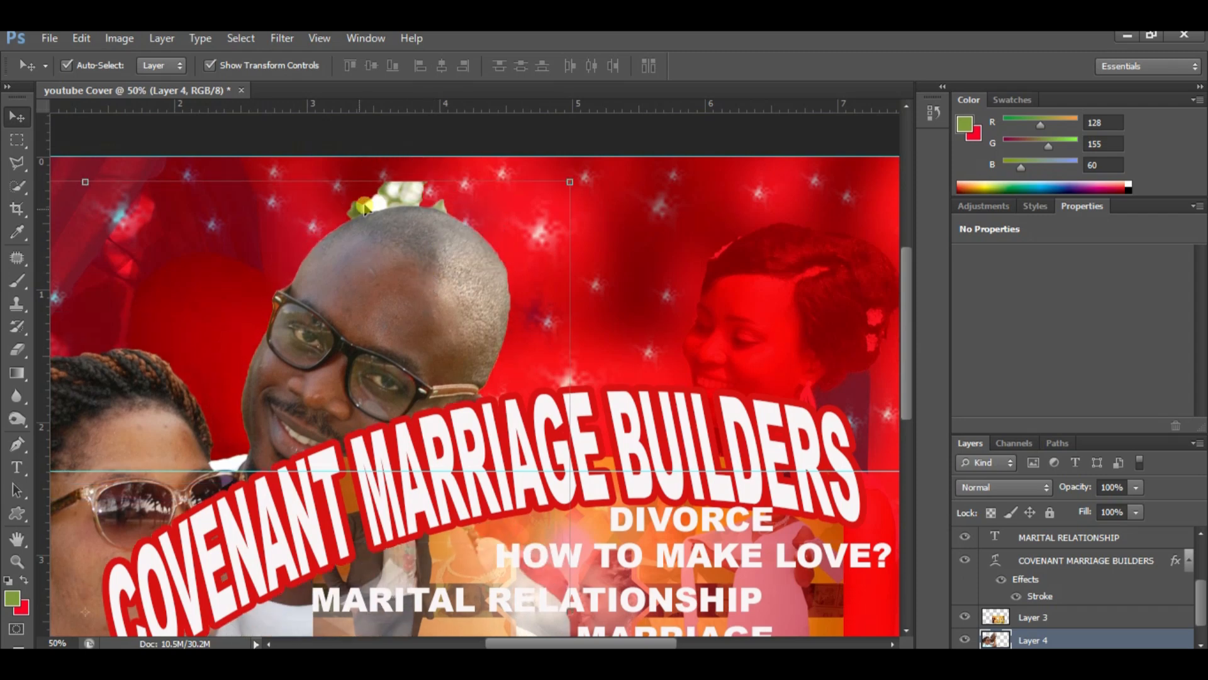
Step: Outline the leftover leaves above the man's head with the Polygonal Lasso, delete them and deselect
{"action": "left_click", "coordinate": [17, 162]}
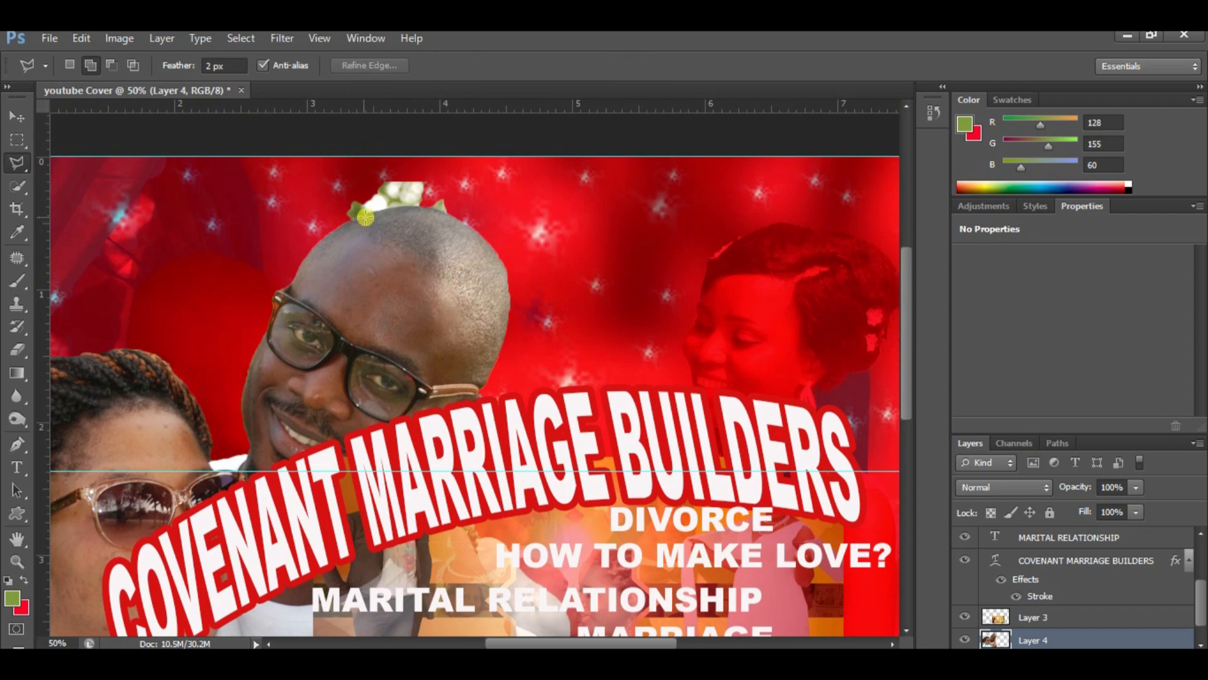
{"action": "left_click", "coordinate": [453, 218]}
{"action": "left_click", "coordinate": [480, 194]}
{"action": "left_click", "coordinate": [418, 157]}
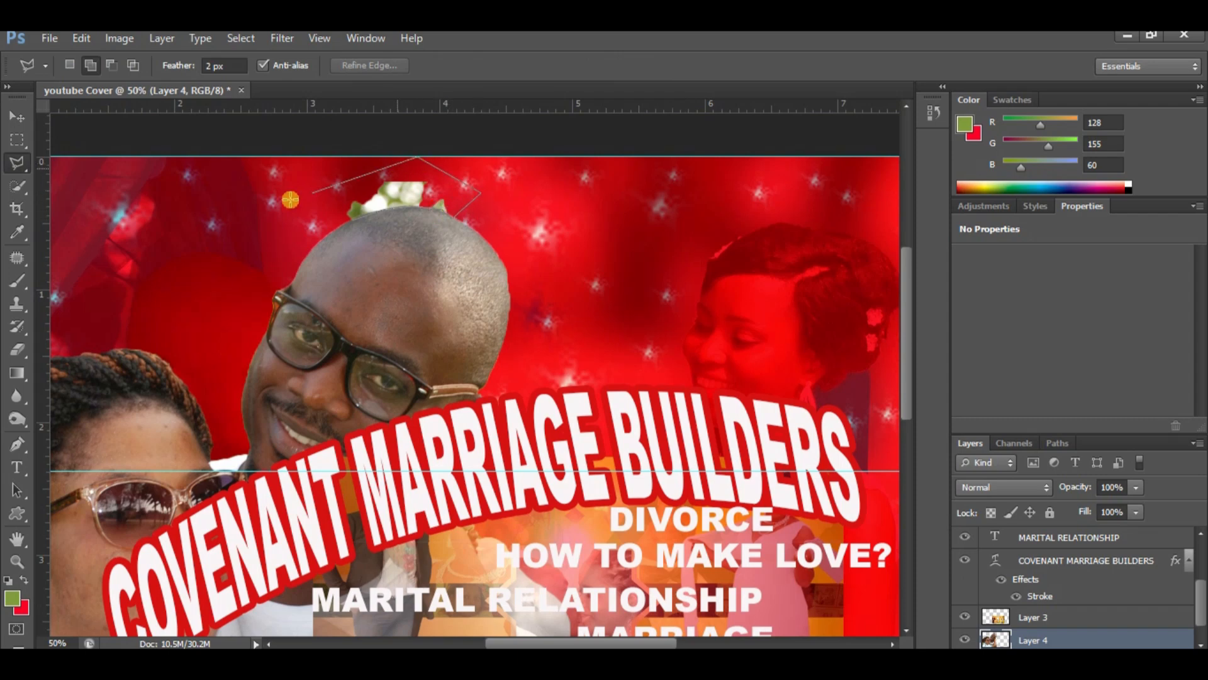
{"action": "left_click", "coordinate": [281, 204]}
{"action": "left_click", "coordinate": [288, 231]}
{"action": "left_click", "coordinate": [351, 220]}
{"action": "key", "text": "Delete"}
{"action": "key", "text": "ctrl+d"}
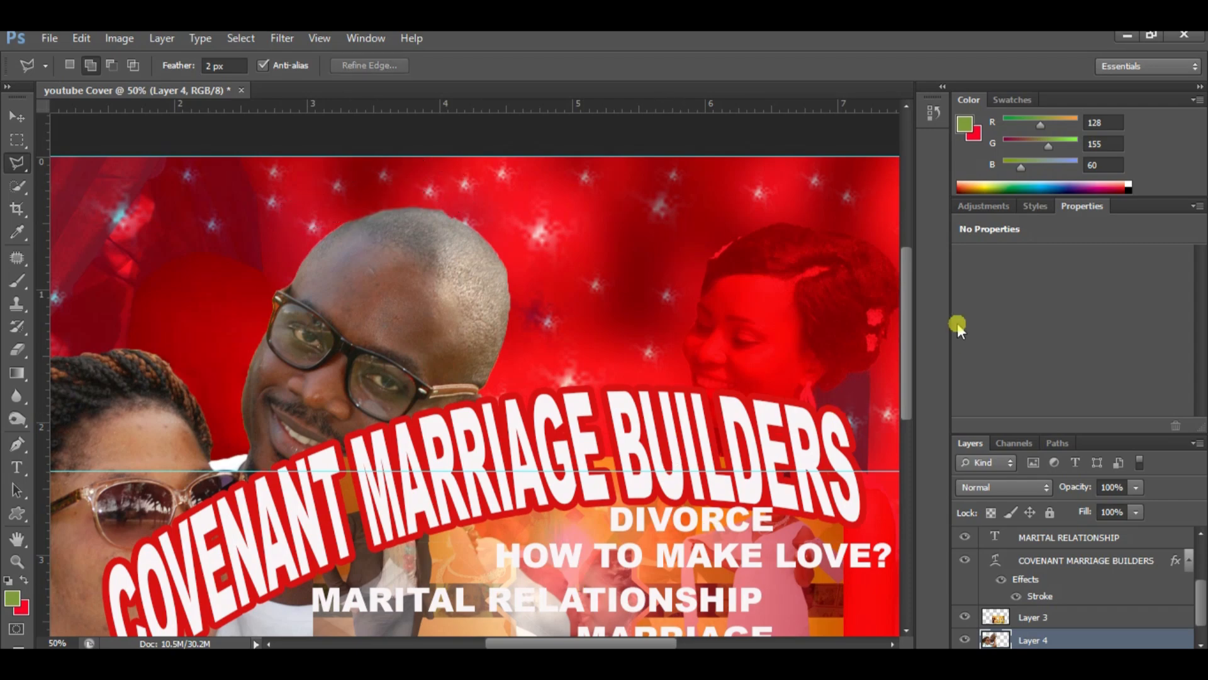
Step: Shift the couple photo slightly up and to the right so the man's head sits just below the cover's upper edge
{"action": "left_click_drag", "start_coordinate": [908, 330], "coordinate": [883, 435]}
{"action": "key", "text": "ctrl+minus"}
{"action": "key", "text": "ctrl+minus"}
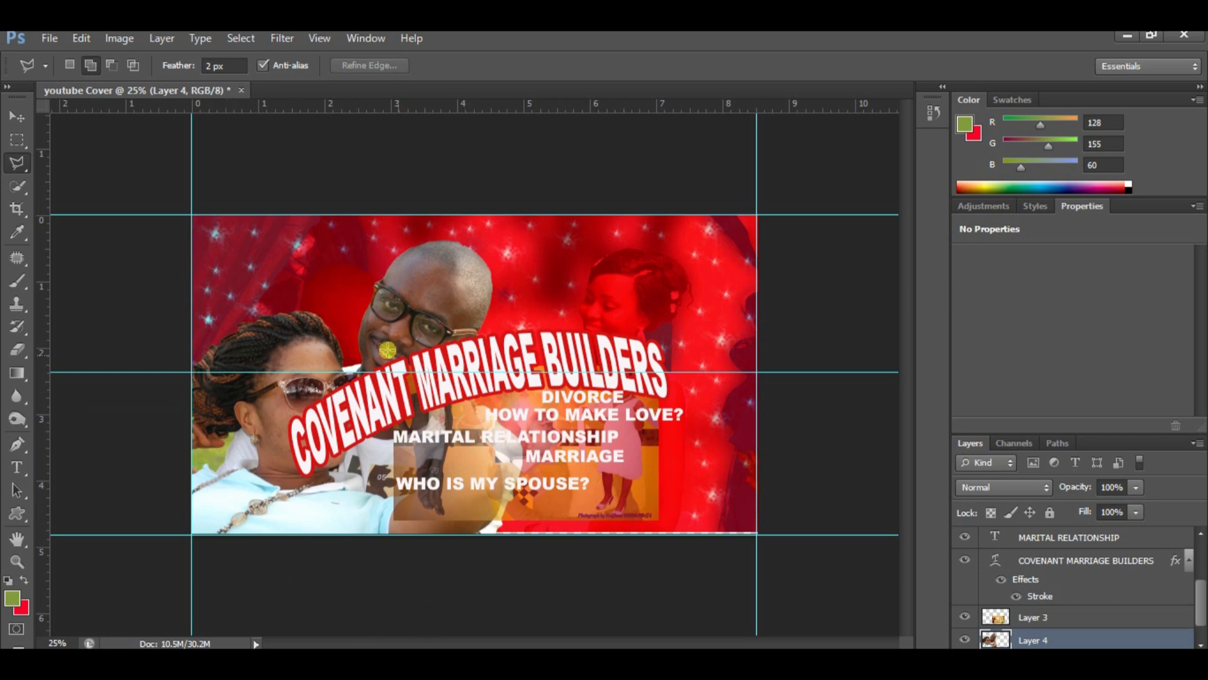
{"action": "left_click", "coordinate": [17, 117]}
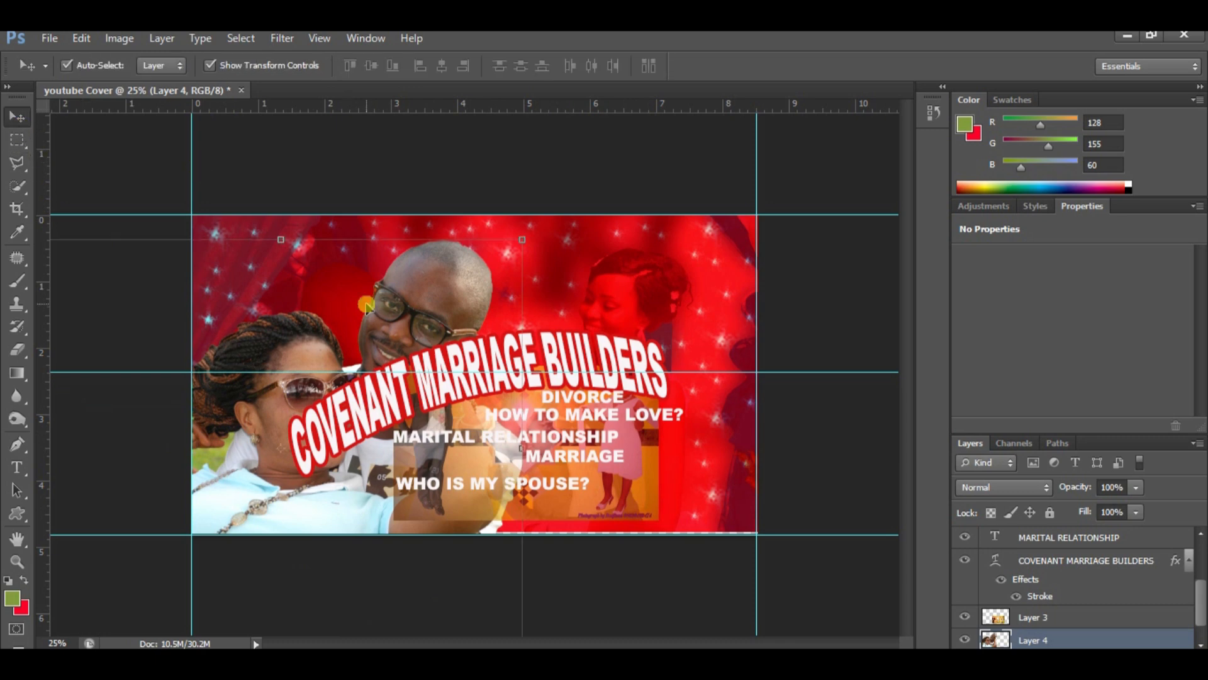
{"action": "left_click_drag", "start_coordinate": [422, 309], "coordinate": [435, 290]}
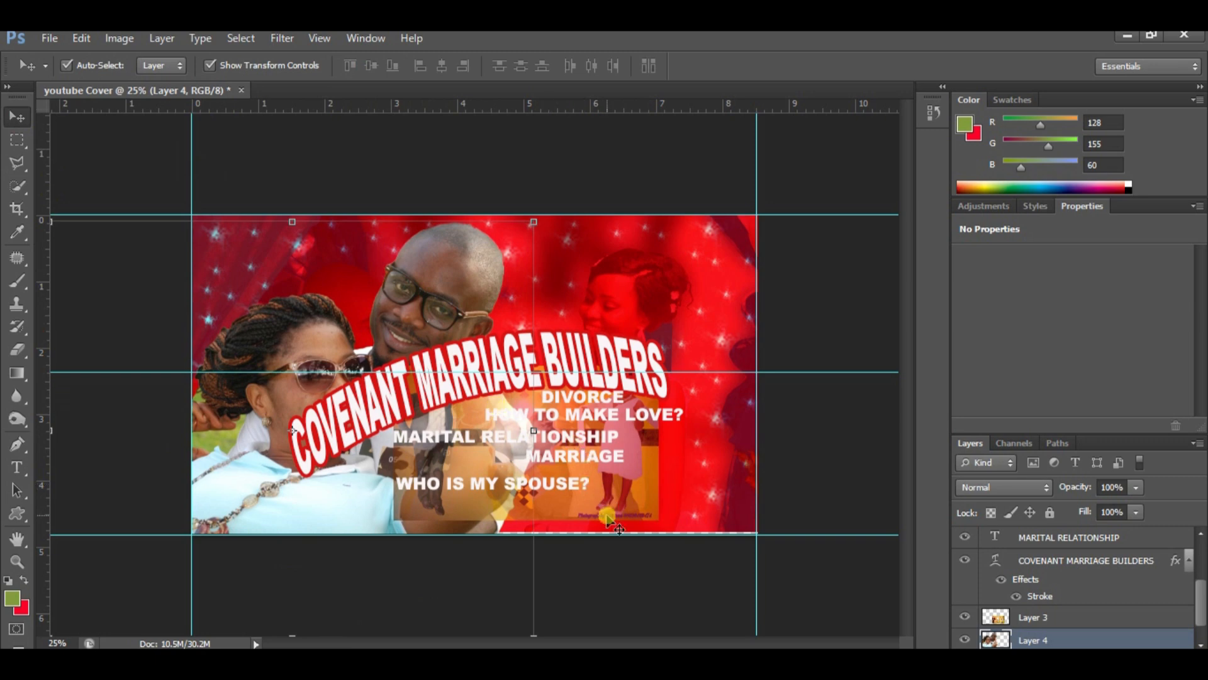
Step: Trace the green gap between the woman's fingers, her collar and the white sleeve with the Polygonal Lasso, delete it and deselect
{"action": "key", "text": "ctrl+plus"}
{"action": "key", "text": "ctrl+plus"}
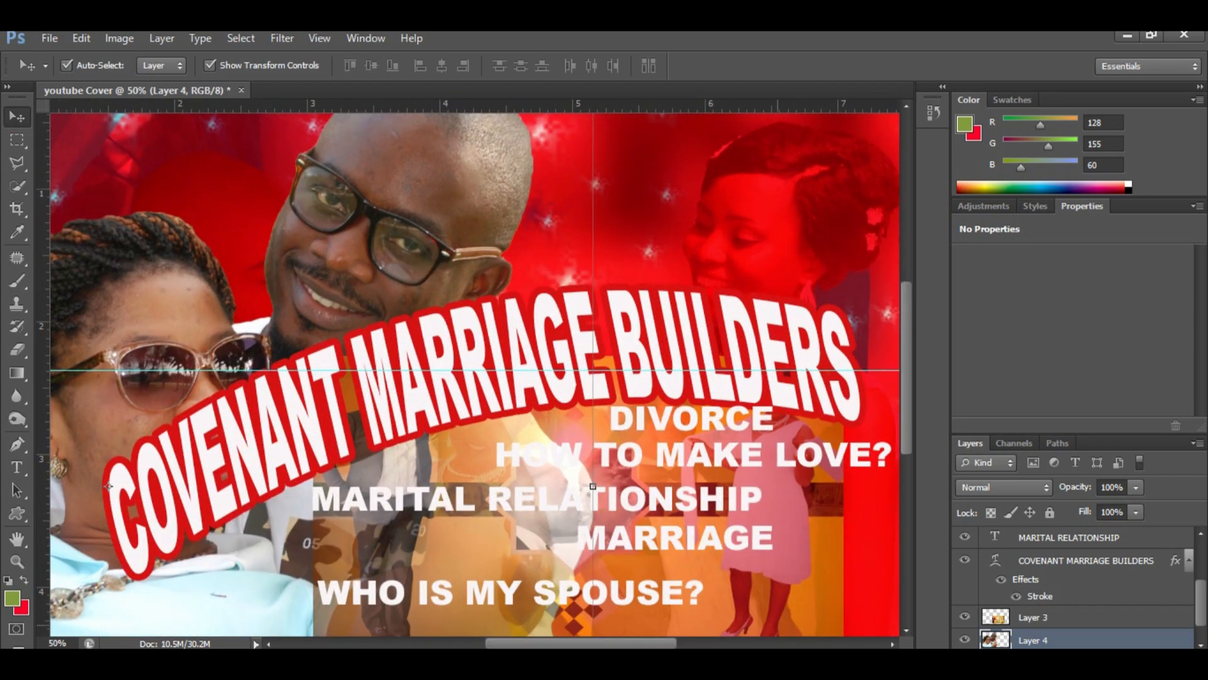
{"action": "left_click_drag", "start_coordinate": [573, 641], "coordinate": [531, 642]}
{"action": "left_click_drag", "start_coordinate": [904, 349], "coordinate": [906, 420]}
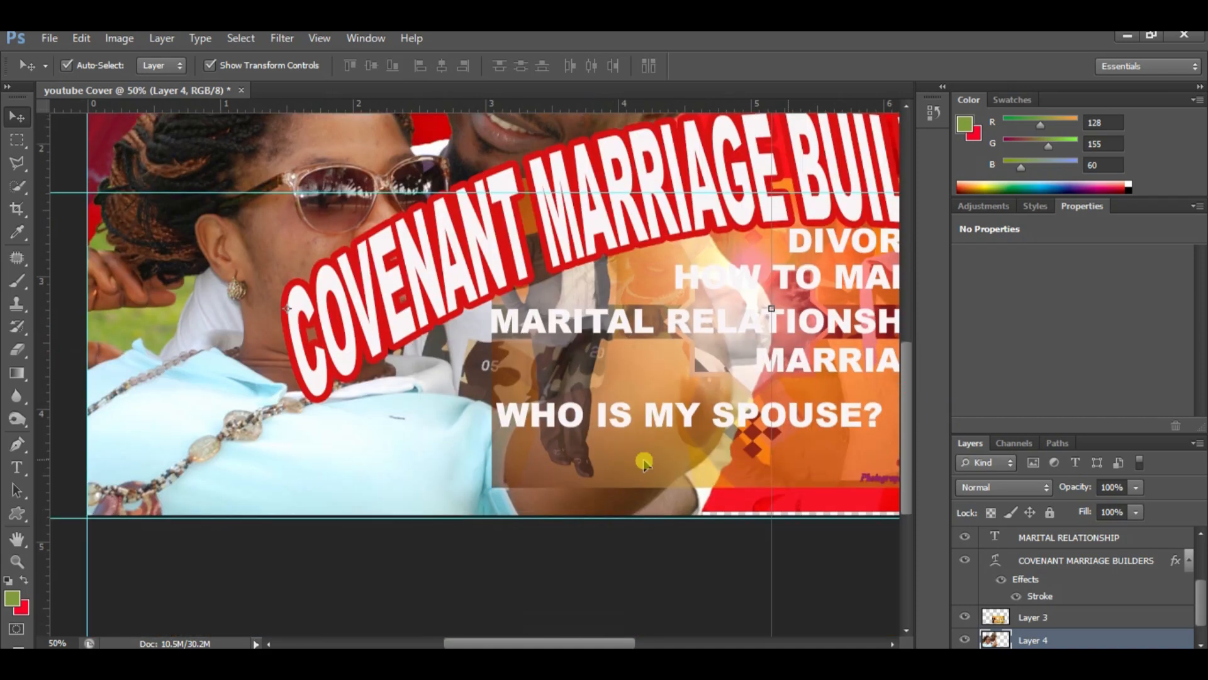
{"action": "left_click", "coordinate": [16, 165]}
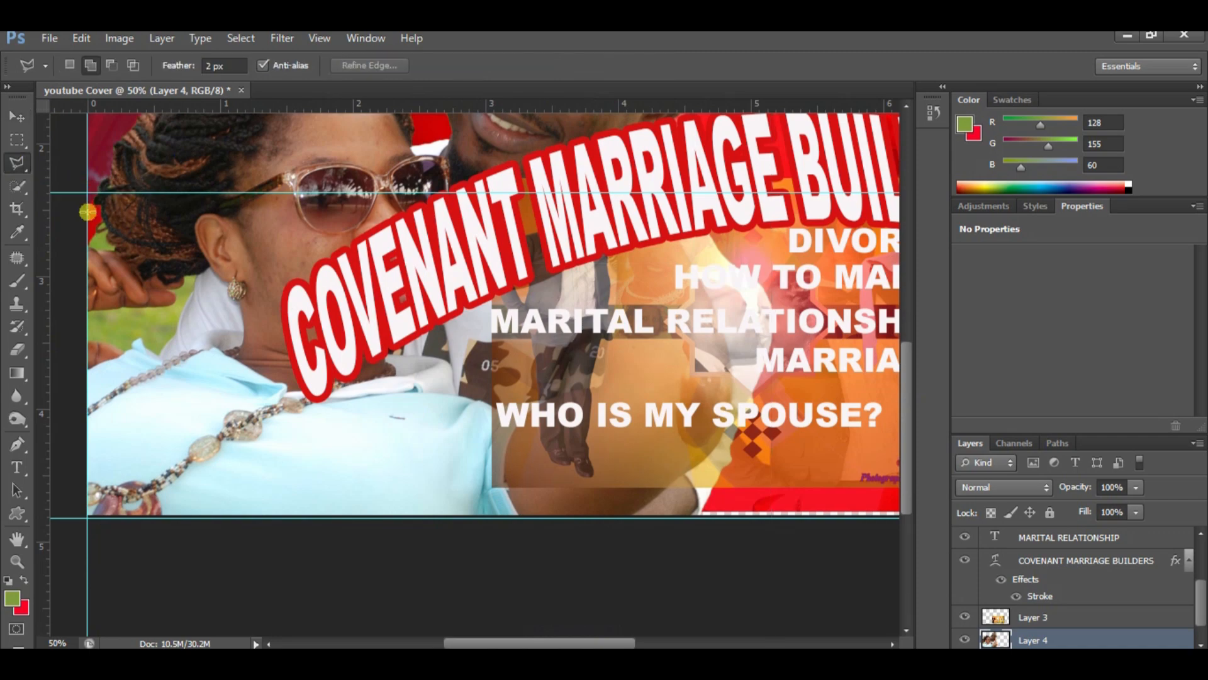
{"action": "key", "text": "ctrl+plus"}
{"action": "key", "text": "ctrl+plus"}
{"action": "key", "text": "ctrl+plus"}
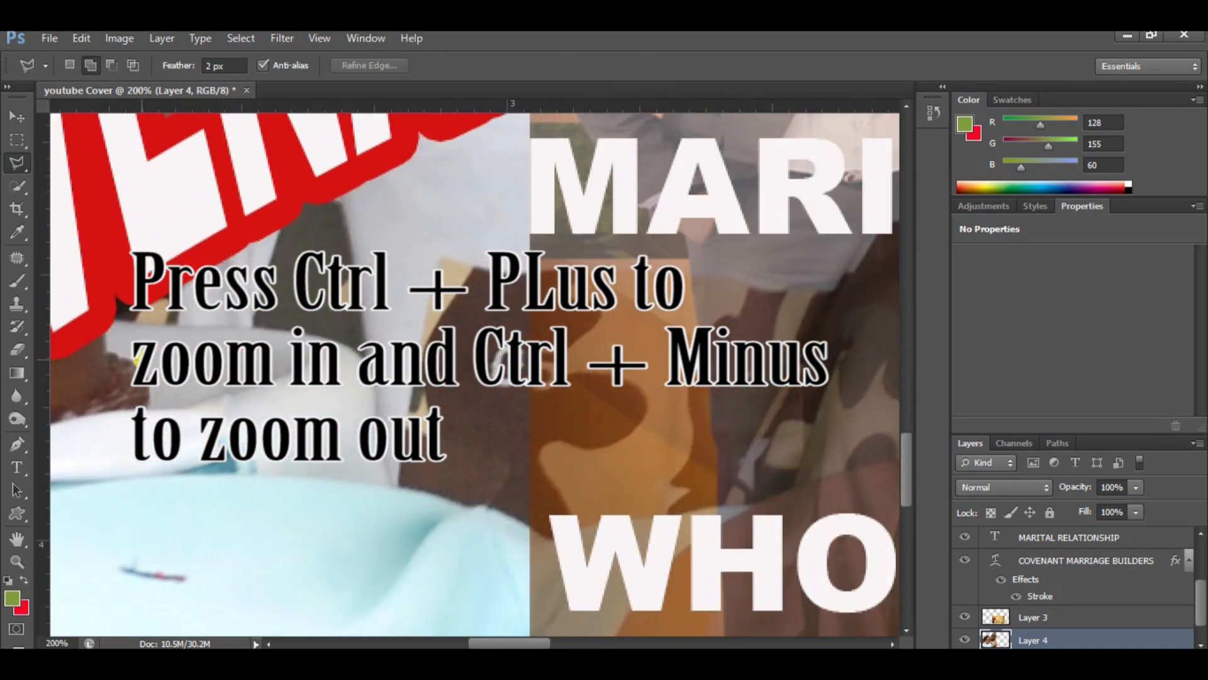
{"action": "left_click_drag", "start_coordinate": [490, 643], "coordinate": [354, 642]}
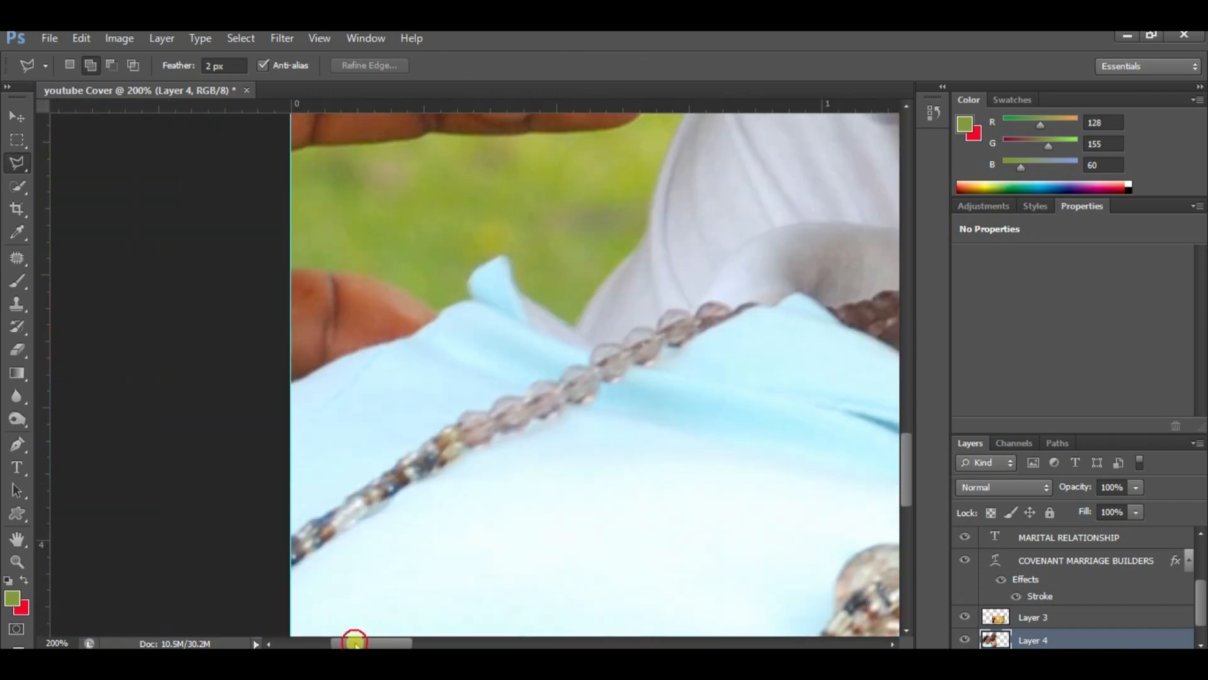
{"action": "left_click_drag", "start_coordinate": [908, 454], "coordinate": [907, 413]}
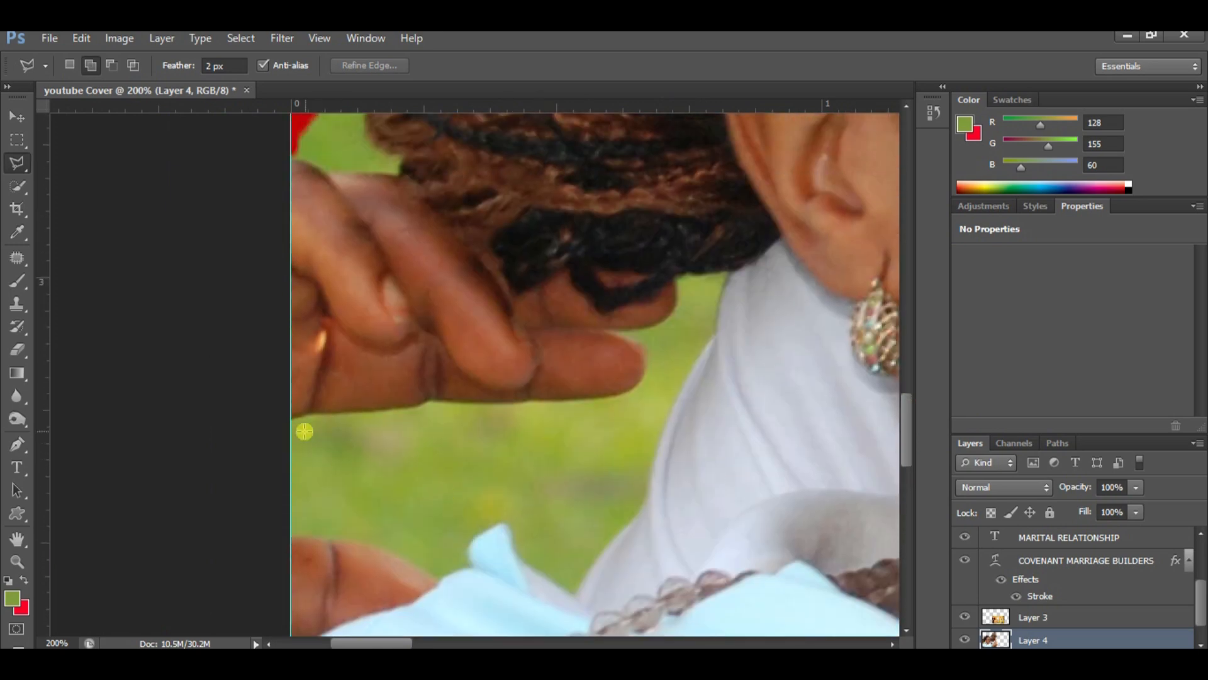
{"action": "left_click", "coordinate": [290, 537]}
{"action": "left_click", "coordinate": [334, 540]}
{"action": "left_click", "coordinate": [374, 545]}
{"action": "left_click", "coordinate": [415, 563]}
{"action": "left_click", "coordinate": [440, 581]}
{"action": "left_click", "coordinate": [476, 537]}
{"action": "left_click", "coordinate": [506, 520]}
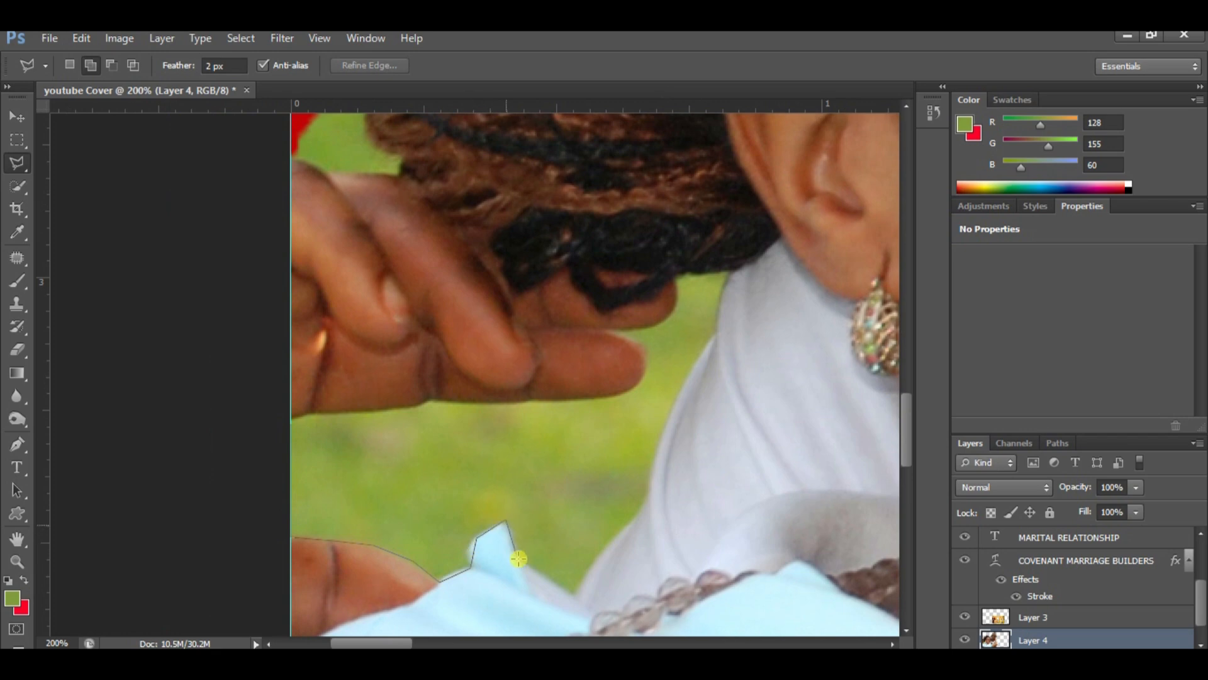
{"action": "left_click", "coordinate": [522, 560]}
{"action": "left_click", "coordinate": [582, 582]}
{"action": "left_click", "coordinate": [650, 503]}
{"action": "left_click", "coordinate": [666, 426]}
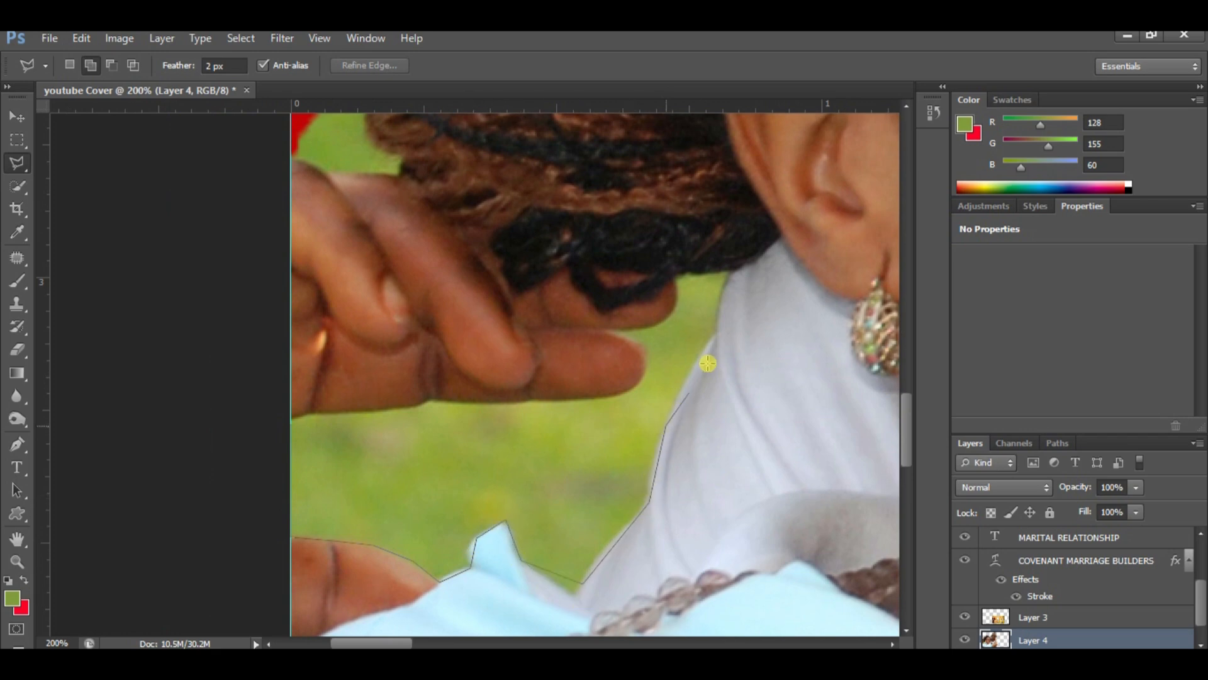
{"action": "left_click", "coordinate": [713, 338]}
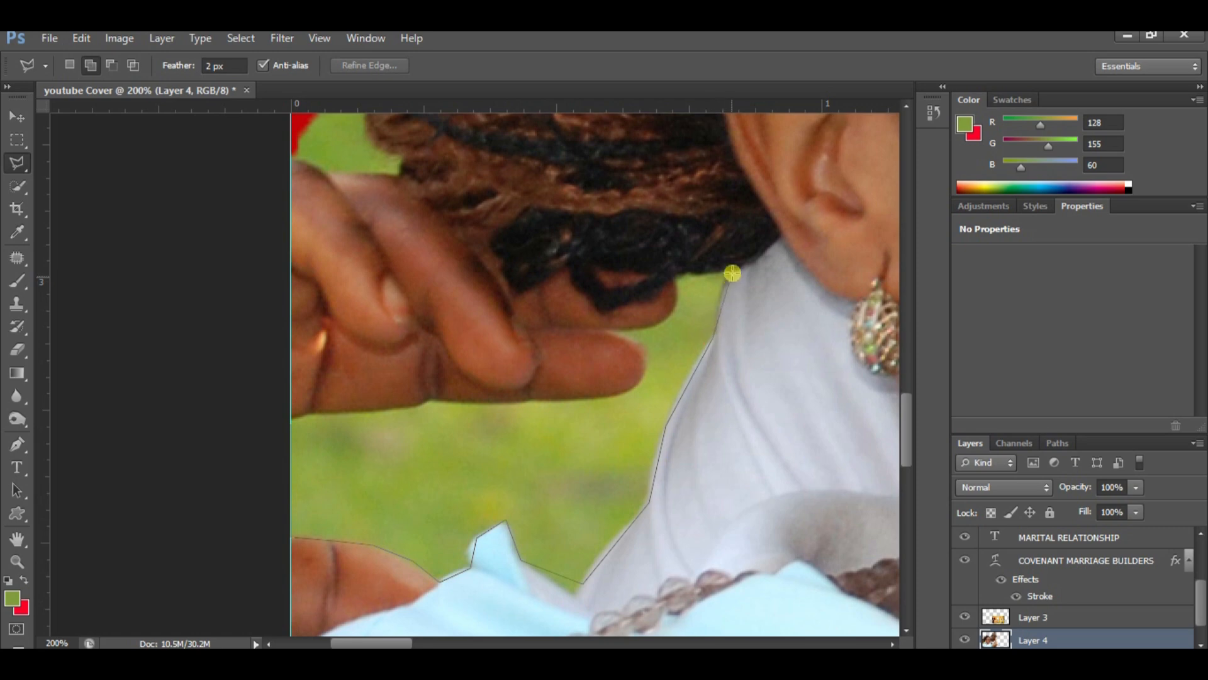
{"action": "left_click", "coordinate": [733, 271]}
{"action": "left_click", "coordinate": [674, 275]}
{"action": "left_click", "coordinate": [677, 300]}
{"action": "left_click", "coordinate": [669, 317]}
{"action": "left_click", "coordinate": [648, 328]}
{"action": "left_click", "coordinate": [608, 333]}
{"action": "left_click", "coordinate": [641, 343]}
{"action": "left_click", "coordinate": [647, 364]}
{"action": "left_click", "coordinate": [639, 386]}
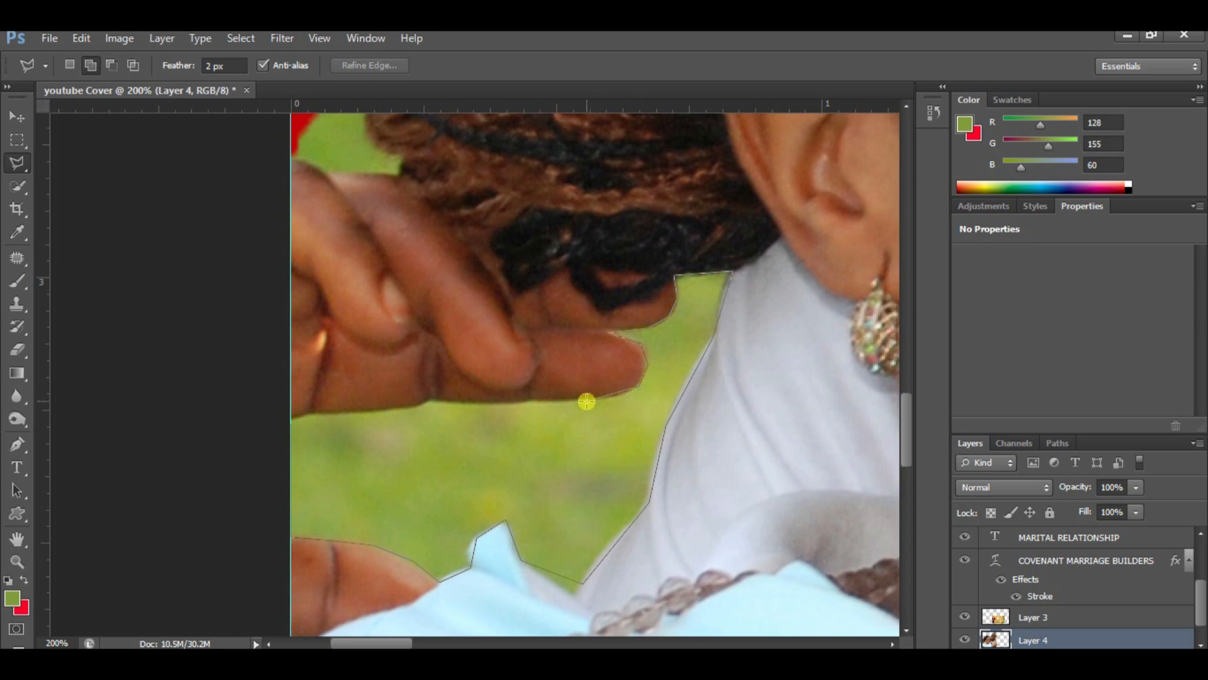
{"action": "left_click", "coordinate": [587, 401]}
{"action": "left_click", "coordinate": [425, 399]}
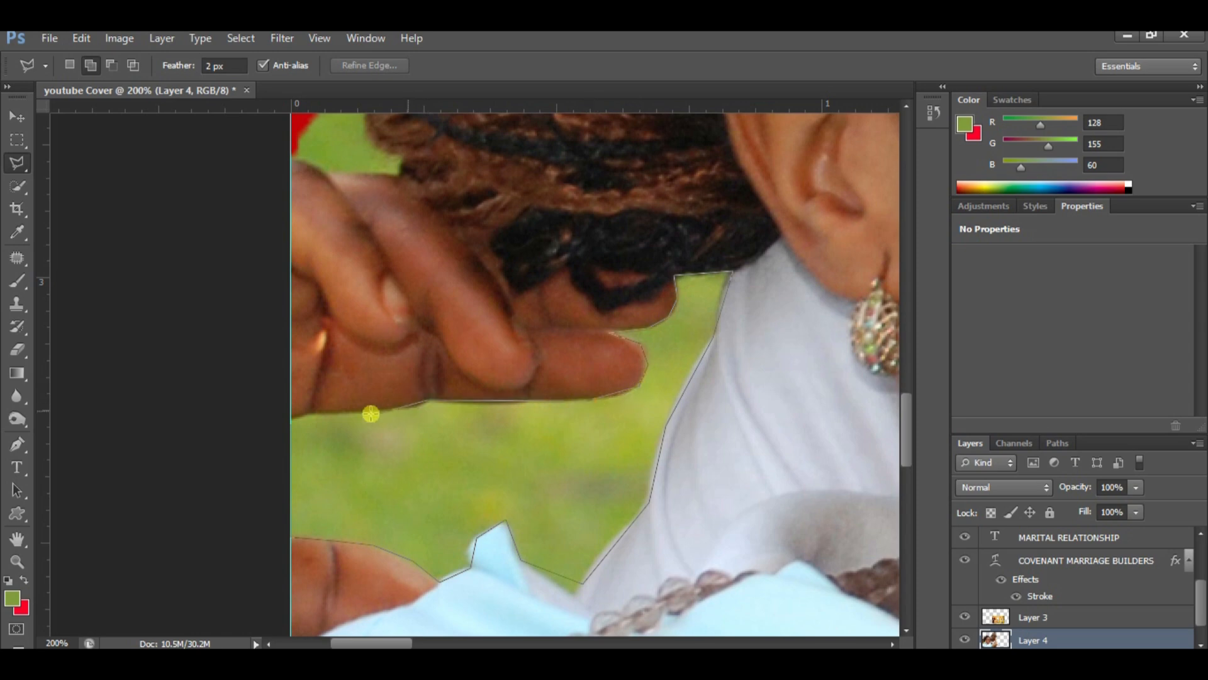
{"action": "left_click", "coordinate": [290, 420]}
{"action": "key", "text": "Delete"}
{"action": "key", "text": "ctrl+d"}
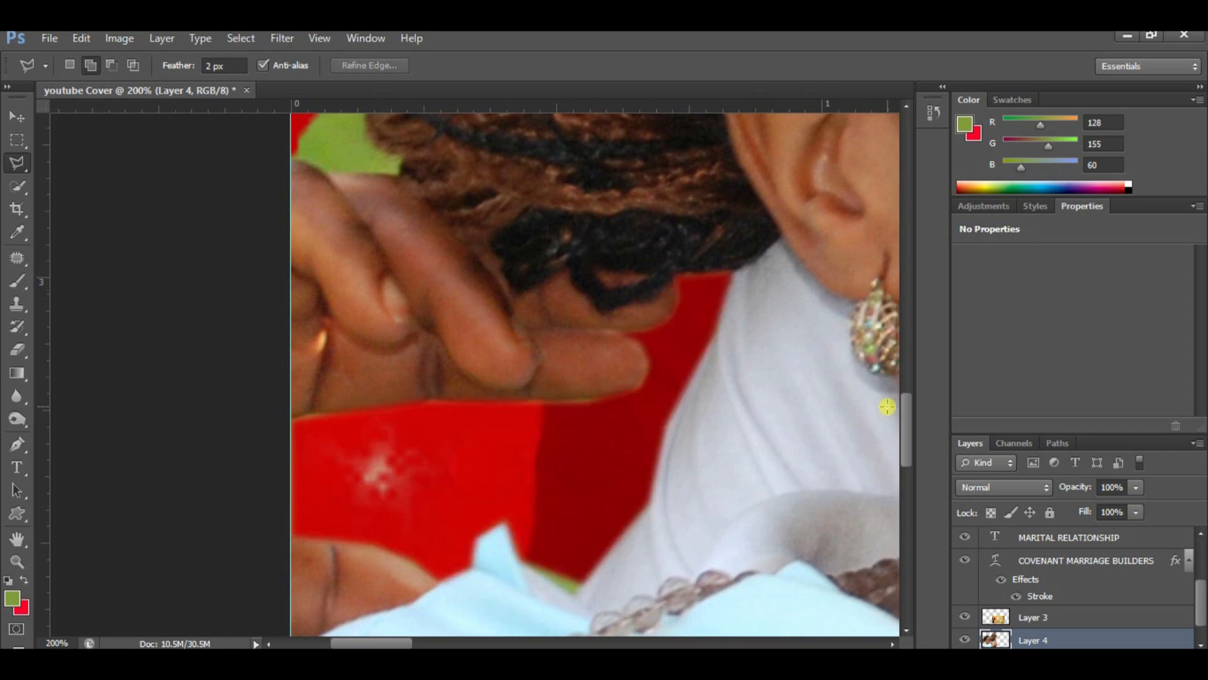
Step: Outline the green patch between the woman's hand and her braids with the Polygonal Lasso and cut it away
{"action": "left_click_drag", "start_coordinate": [909, 425], "coordinate": [897, 372]}
{"action": "left_click", "coordinate": [296, 518]}
{"action": "left_click", "coordinate": [334, 534]}
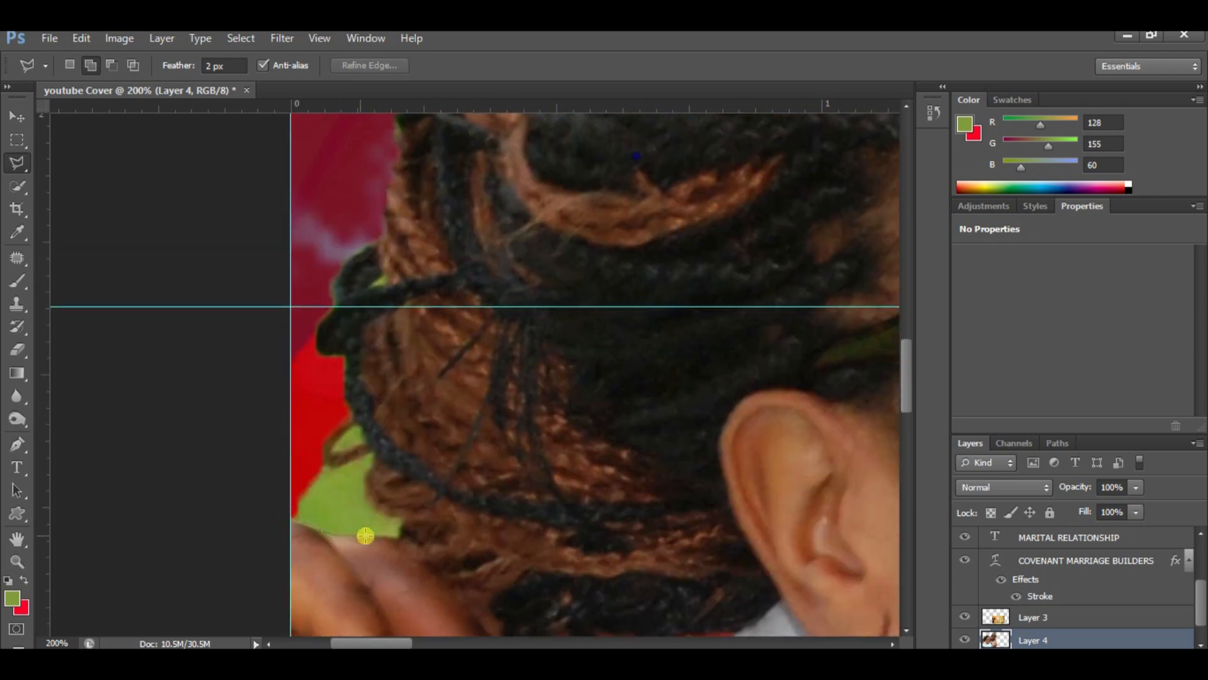
{"action": "left_click", "coordinate": [400, 535]}
{"action": "left_click", "coordinate": [402, 519]}
{"action": "left_click", "coordinate": [372, 460]}
{"action": "left_click", "coordinate": [359, 458]}
{"action": "left_click", "coordinate": [337, 464]}
{"action": "left_click", "coordinate": [306, 448]}
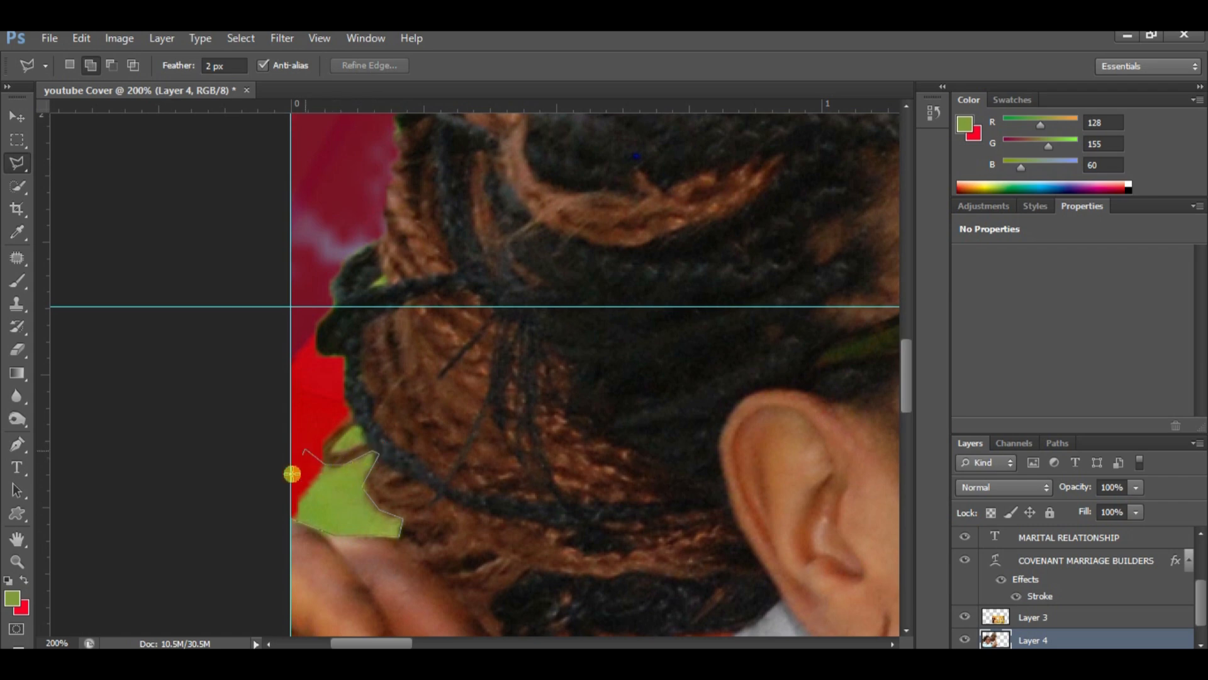
{"action": "left_click", "coordinate": [287, 518]}
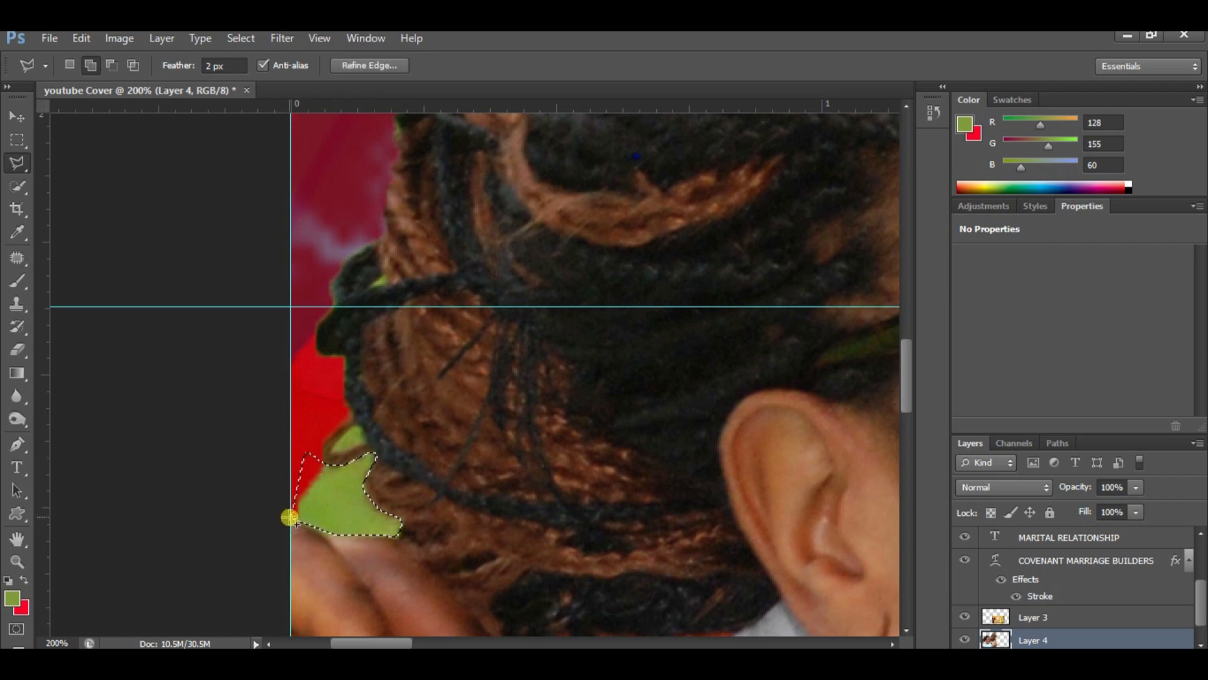
{"action": "key", "text": "ctrl+x"}
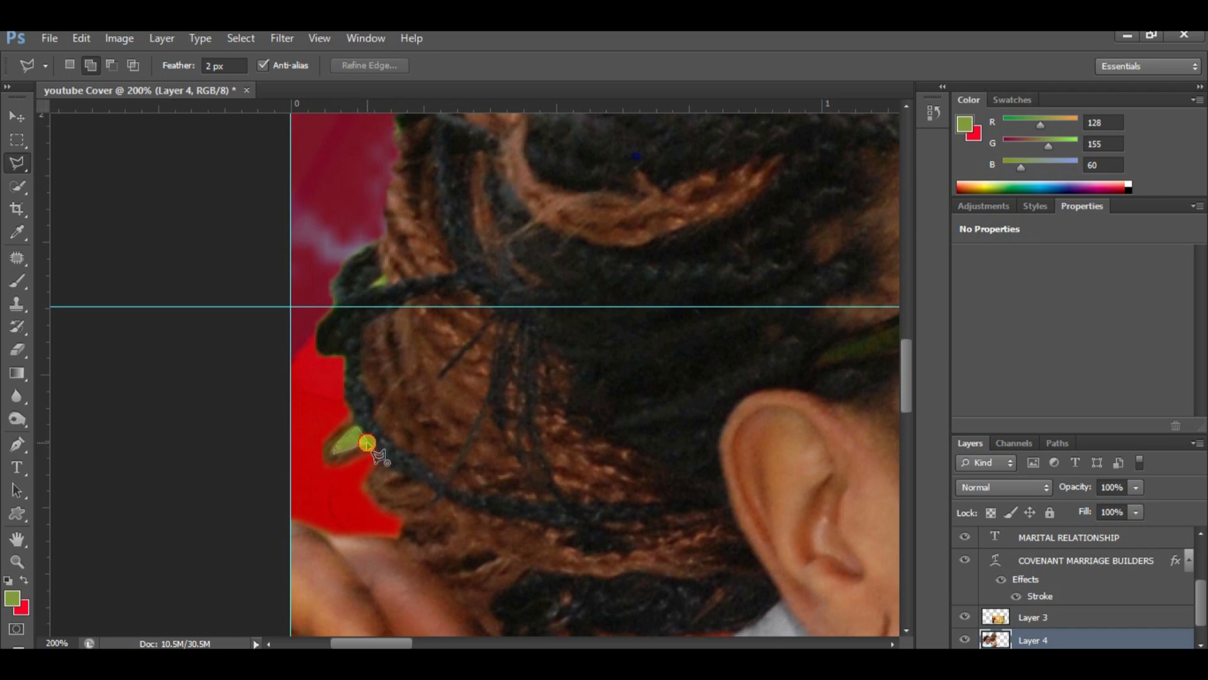
Step: Lasso and delete the small green patch inside the loose braid loop, deselect and return to the Move tool
{"action": "left_click", "coordinate": [367, 443]}
{"action": "key", "text": "Delete"}
{"action": "key", "text": "ctrl+d"}
{"action": "scroll", "coordinate": [368, 443], "scroll_direction": "down", "scroll_amount": 6}
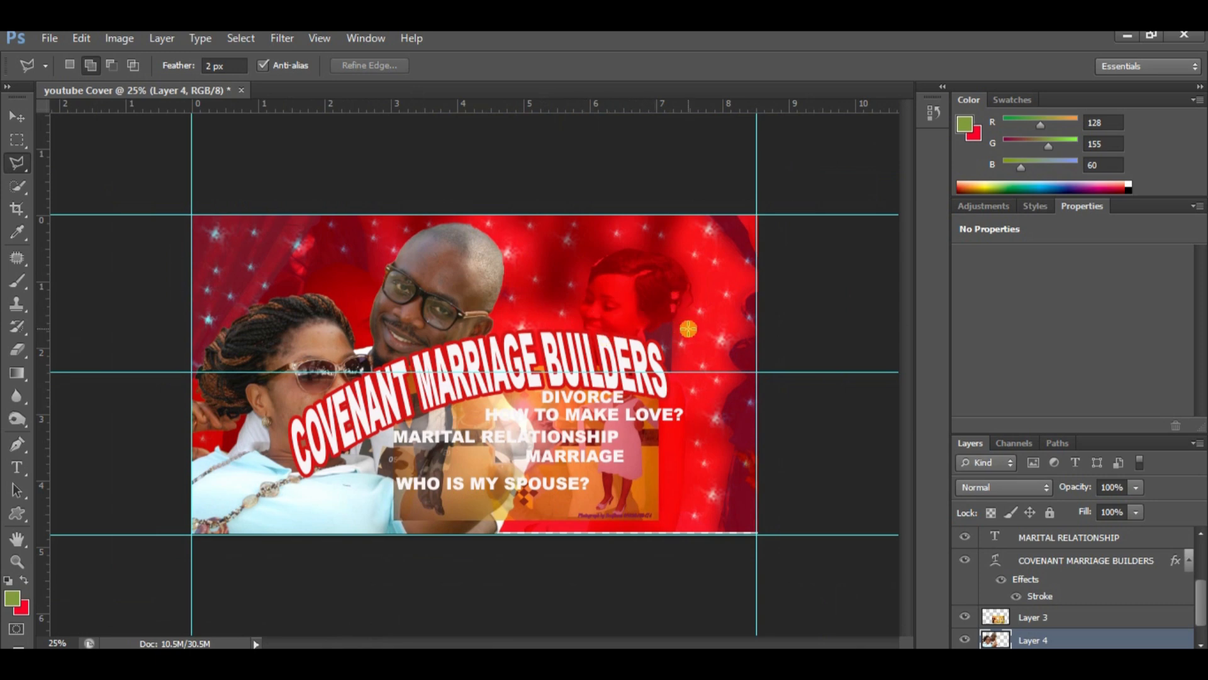
{"action": "left_click", "coordinate": [17, 116]}
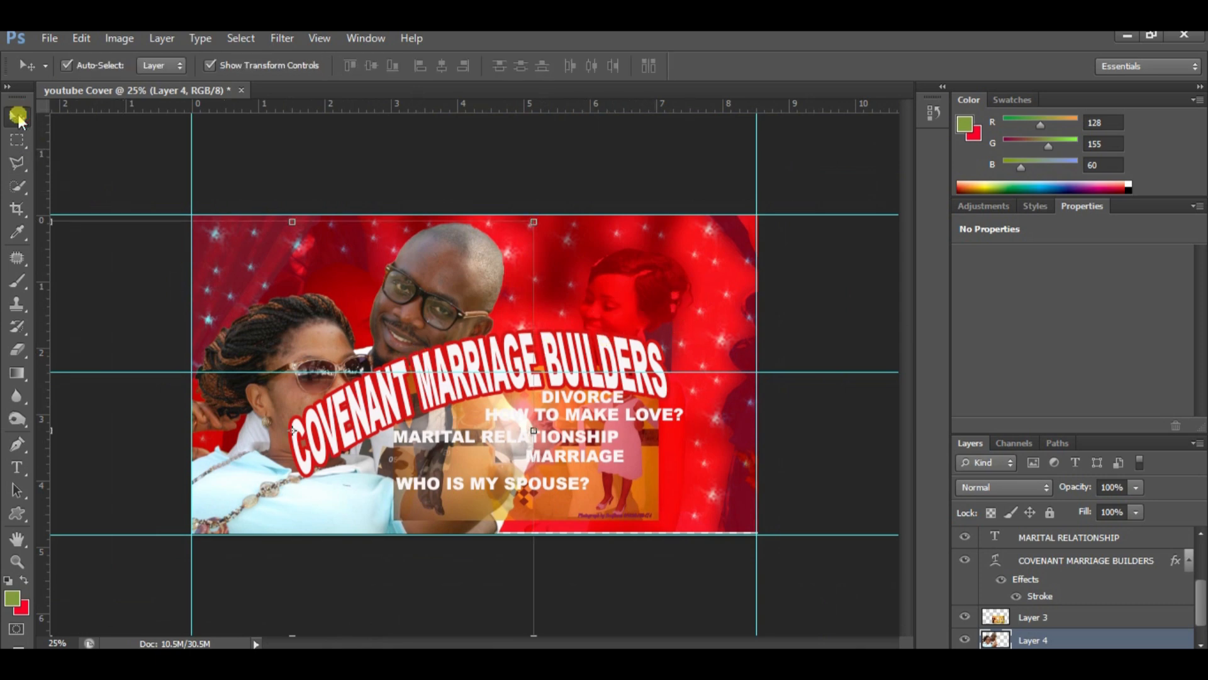
Step: Move the arc-warped title to the right and slightly up off the woman's chin, and nudge the couple photo slightly down
{"action": "left_click_drag", "start_coordinate": [589, 356], "coordinate": [632, 345]}
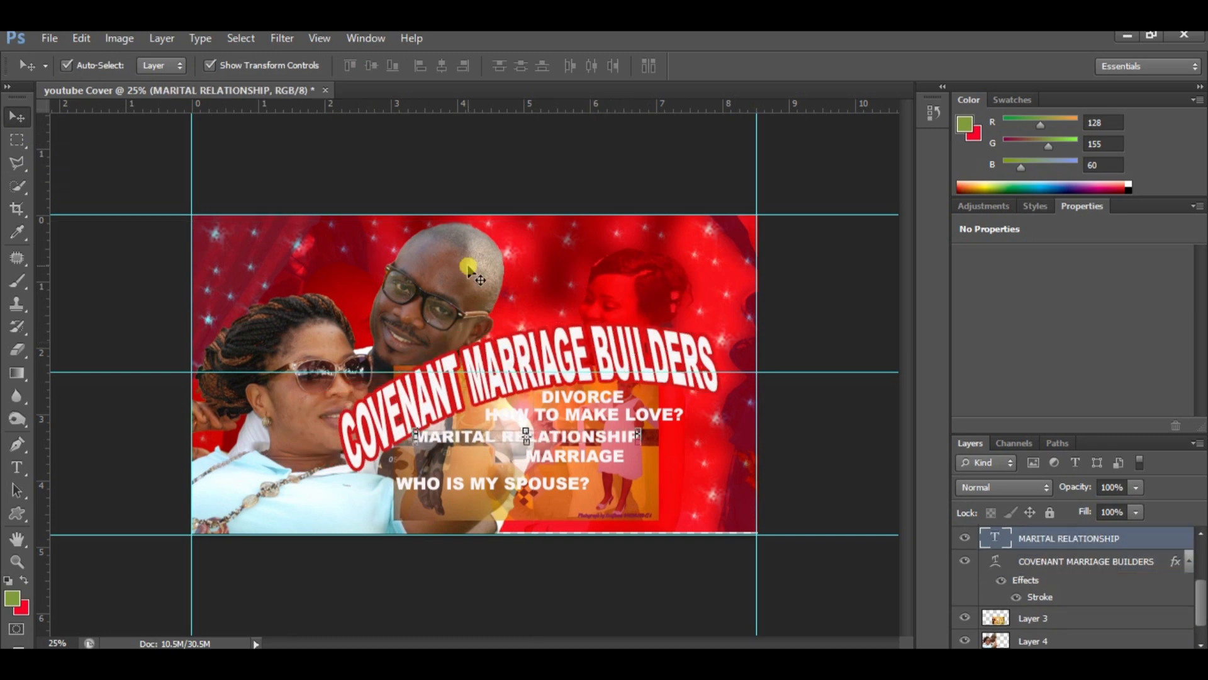
{"action": "left_click_drag", "start_coordinate": [470, 275], "coordinate": [468, 285]}
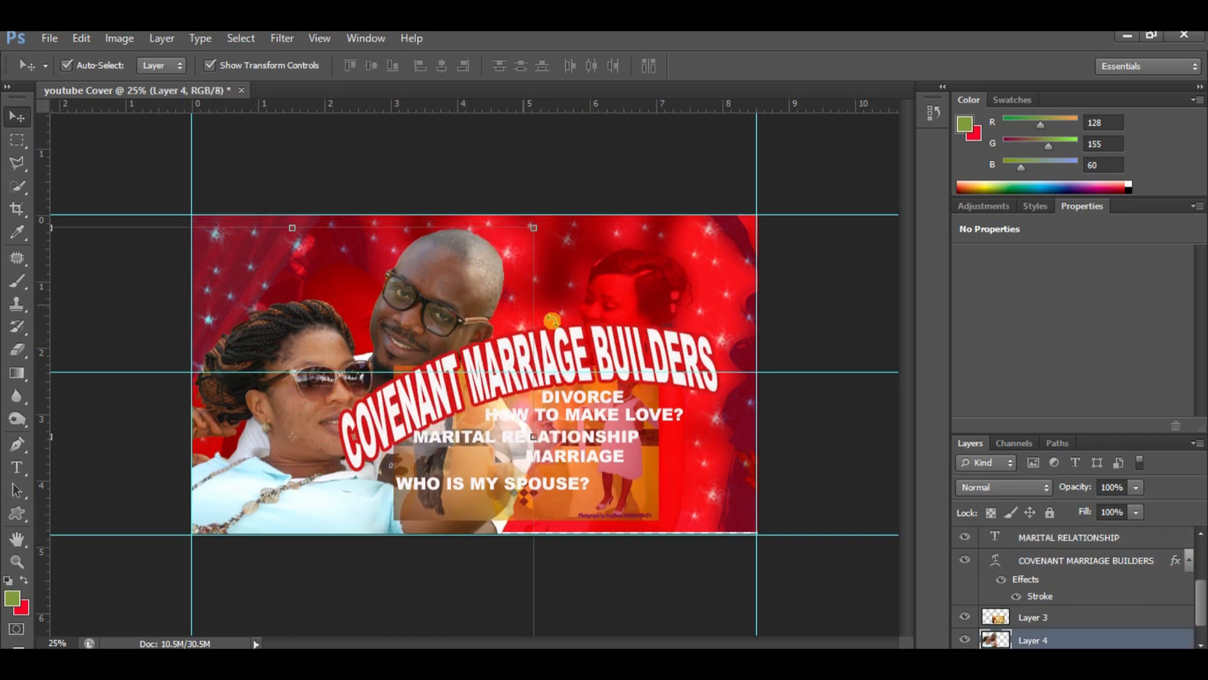
Step: Retouch the blemishes on the woman's cheek, jaw and forehead with the Patch tool, then deselect
{"action": "key", "text": "ctrl+plus"}
{"action": "key", "text": "ctrl+plus"}
{"action": "key", "text": "ctrl+plus"}
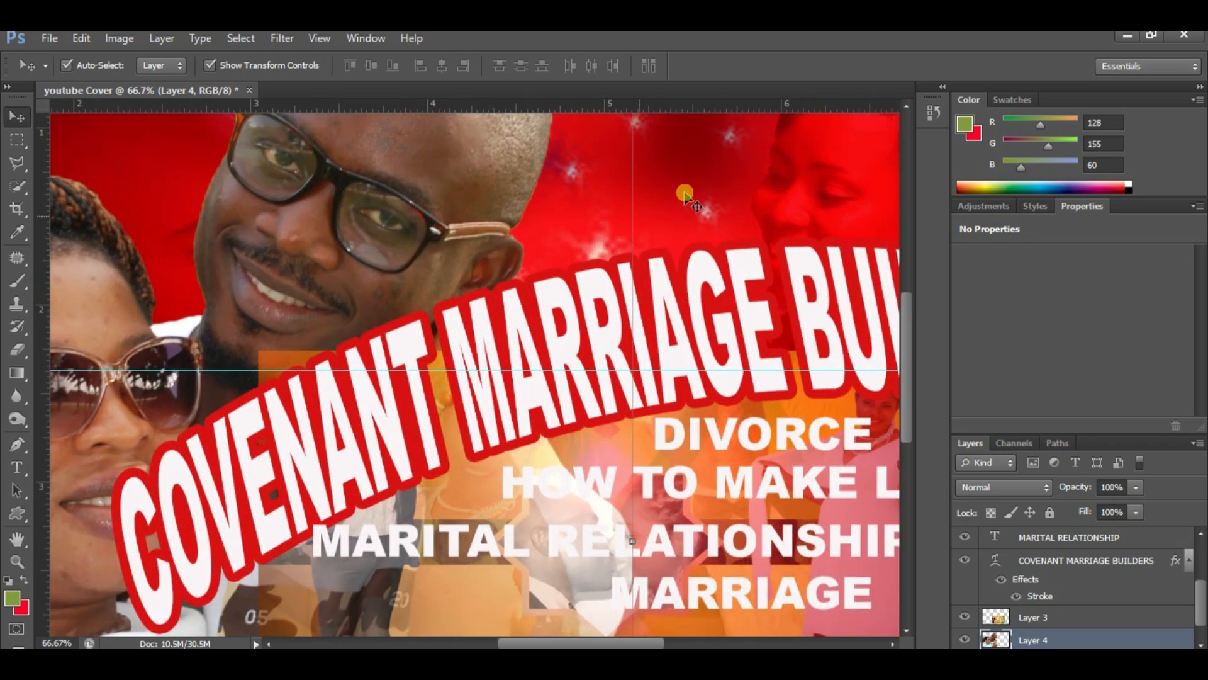
{"action": "left_click_drag", "start_coordinate": [581, 642], "coordinate": [518, 642]}
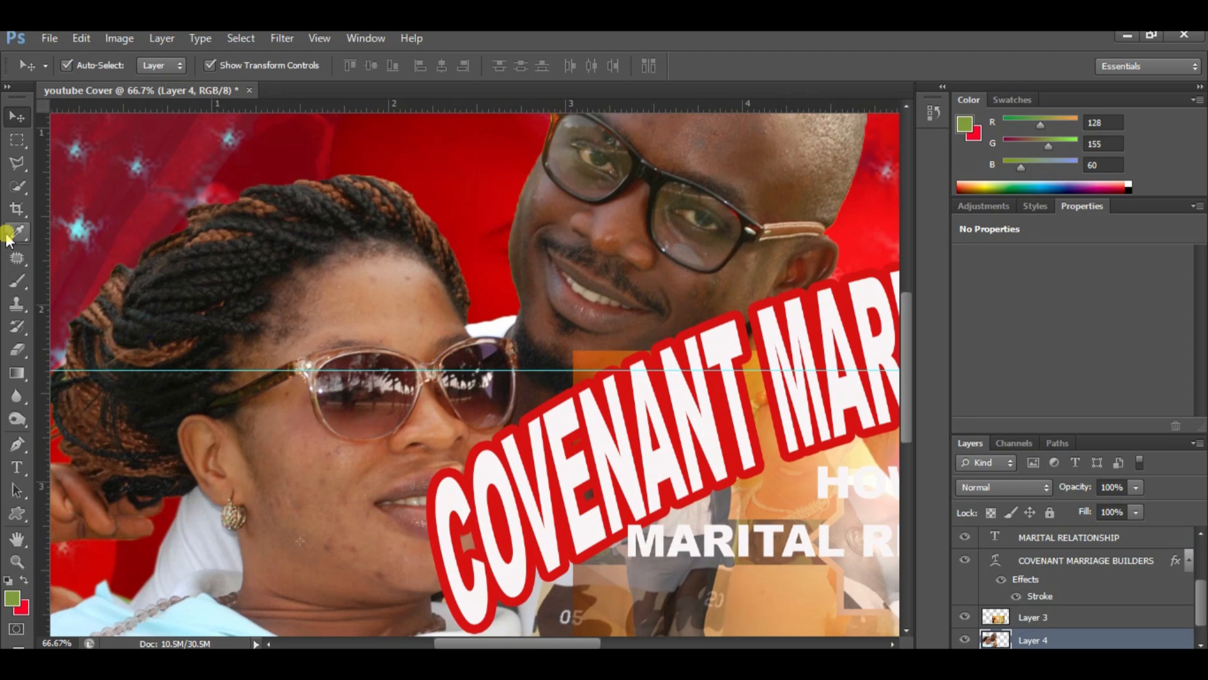
{"action": "left_click", "coordinate": [12, 255]}
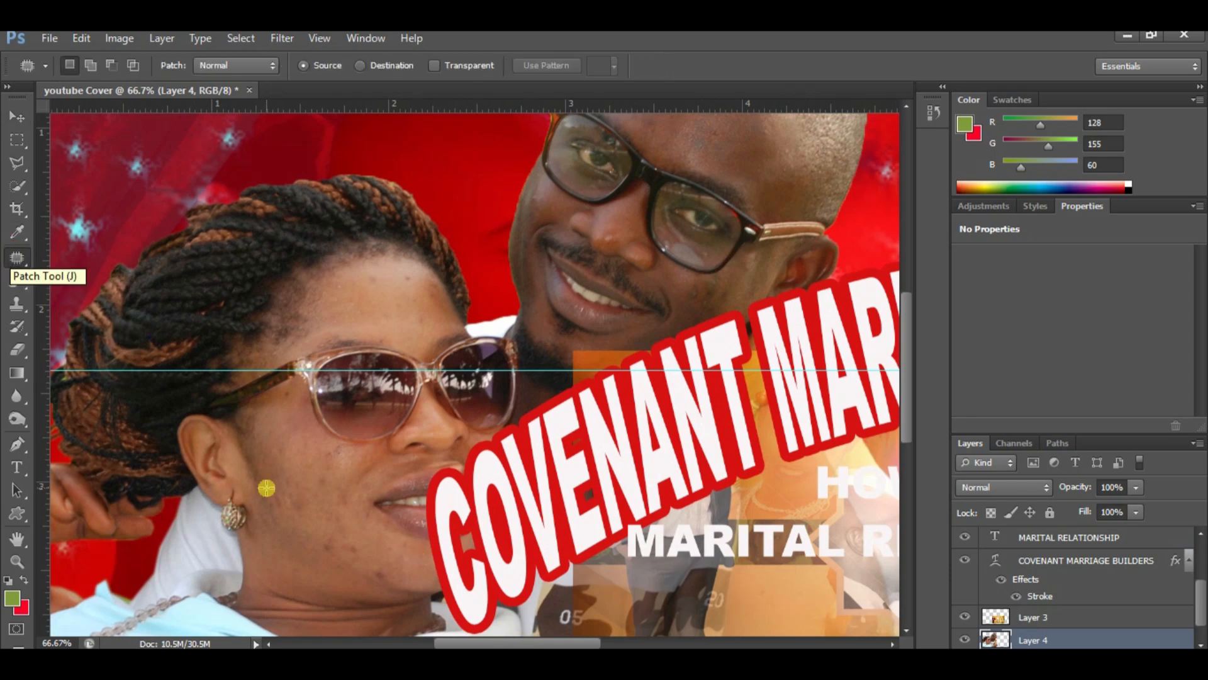
{"action": "mouse_move", "coordinate": [363, 541]}
{"action": "left_mouse_down"}
{"action": "mouse_move", "coordinate": [343, 548]}
{"action": "mouse_move", "coordinate": [361, 553]}
{"action": "mouse_move", "coordinate": [365, 542]}
{"action": "mouse_move", "coordinate": [390, 567]}
{"action": "mouse_move", "coordinate": [372, 577]}
{"action": "mouse_move", "coordinate": [389, 576]}
{"action": "mouse_move", "coordinate": [328, 536]}
{"action": "mouse_move", "coordinate": [339, 555]}
{"action": "mouse_move", "coordinate": [334, 547]}
{"action": "mouse_move", "coordinate": [354, 556]}
{"action": "mouse_move", "coordinate": [346, 536]}
{"action": "mouse_move", "coordinate": [318, 512]}
{"action": "mouse_move", "coordinate": [350, 542]}
{"action": "left_mouse_up"}
{"action": "mouse_move", "coordinate": [318, 471]}
{"action": "left_mouse_down"}
{"action": "mouse_move", "coordinate": [313, 495]}
{"action": "mouse_move", "coordinate": [332, 494]}
{"action": "mouse_move", "coordinate": [312, 474]}
{"action": "left_mouse_up"}
{"action": "mouse_move", "coordinate": [301, 519]}
{"action": "left_mouse_down"}
{"action": "mouse_move", "coordinate": [289, 485]}
{"action": "mouse_move", "coordinate": [311, 516]}
{"action": "mouse_move", "coordinate": [296, 524]}
{"action": "mouse_move", "coordinate": [309, 521]}
{"action": "left_mouse_up"}
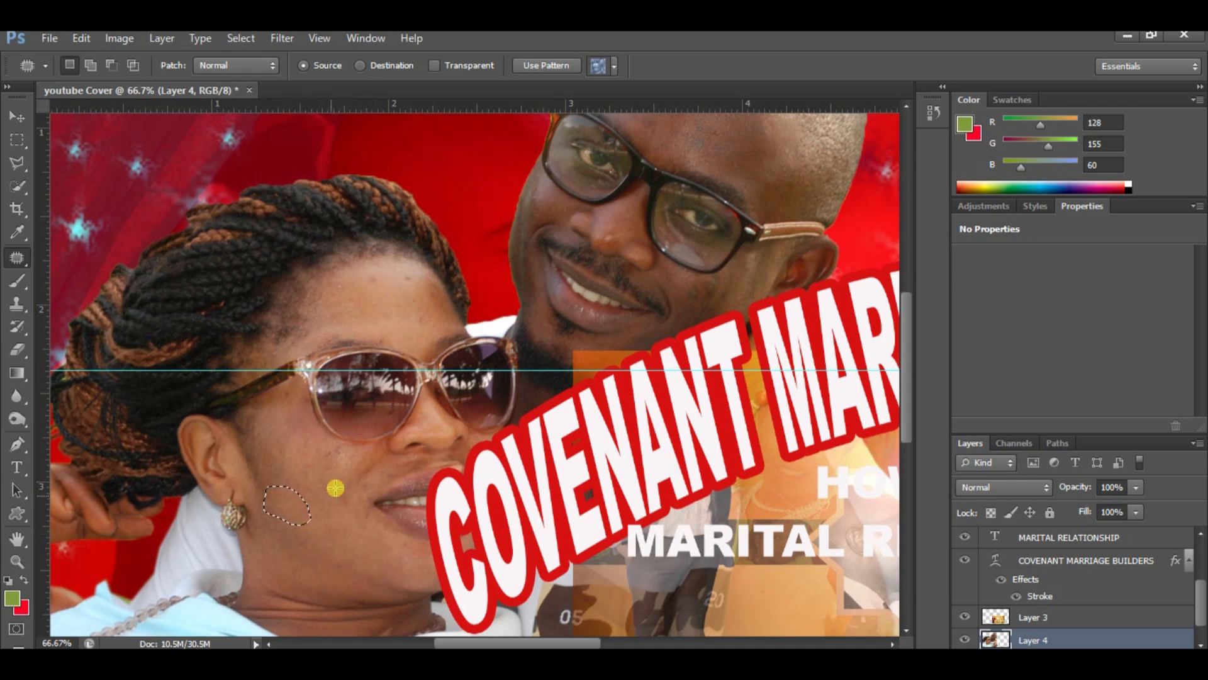
{"action": "mouse_move", "coordinate": [347, 449]}
{"action": "left_mouse_down"}
{"action": "mouse_move", "coordinate": [311, 464]}
{"action": "mouse_move", "coordinate": [342, 458]}
{"action": "mouse_move", "coordinate": [308, 453]}
{"action": "mouse_move", "coordinate": [345, 448]}
{"action": "left_mouse_up"}
{"action": "mouse_move", "coordinate": [377, 282]}
{"action": "left_mouse_down"}
{"action": "mouse_move", "coordinate": [367, 273]}
{"action": "mouse_move", "coordinate": [382, 295]}
{"action": "mouse_move", "coordinate": [413, 275]}
{"action": "mouse_move", "coordinate": [396, 286]}
{"action": "mouse_move", "coordinate": [426, 289]}
{"action": "mouse_move", "coordinate": [413, 289]}
{"action": "mouse_move", "coordinate": [424, 302]}
{"action": "mouse_move", "coordinate": [386, 297]}
{"action": "mouse_move", "coordinate": [437, 310]}
{"action": "mouse_move", "coordinate": [408, 327]}
{"action": "mouse_move", "coordinate": [440, 326]}
{"action": "mouse_move", "coordinate": [416, 311]}
{"action": "mouse_move", "coordinate": [437, 328]}
{"action": "left_mouse_up"}
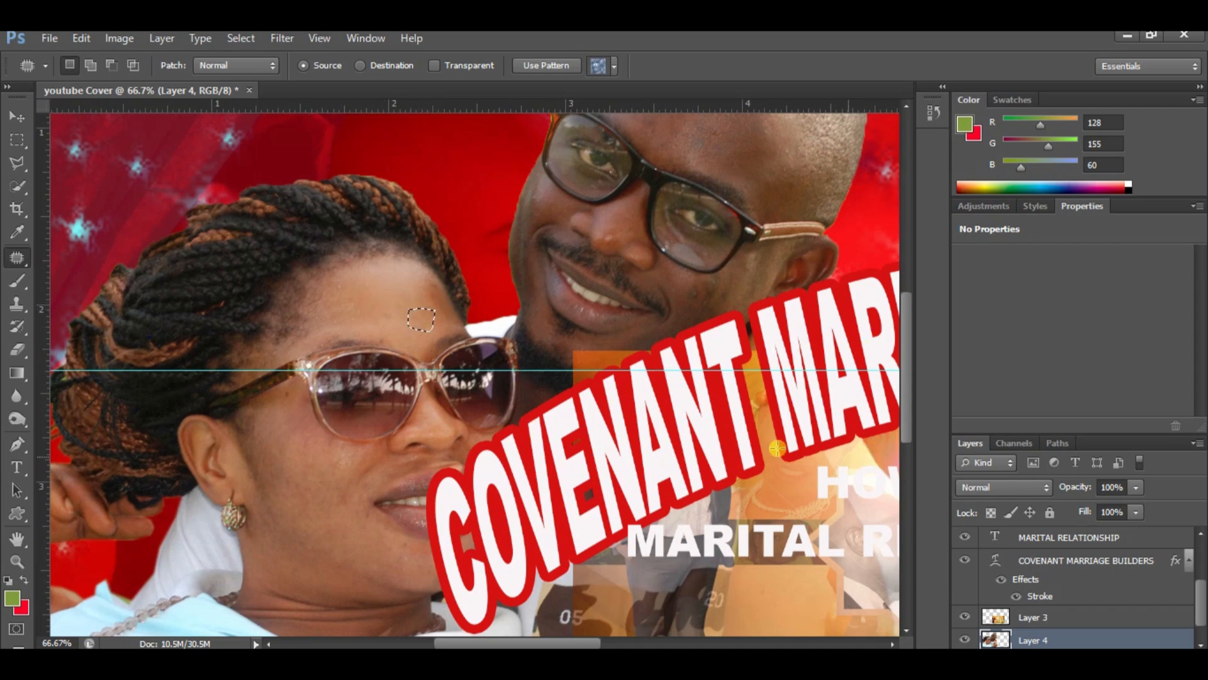
{"action": "key", "text": "ctrl+d"}
Step: Patch the uneven, shiny areas across the man's forehead with smoother nearby skin and deselect
{"action": "left_click_drag", "start_coordinate": [908, 387], "coordinate": [914, 333]}
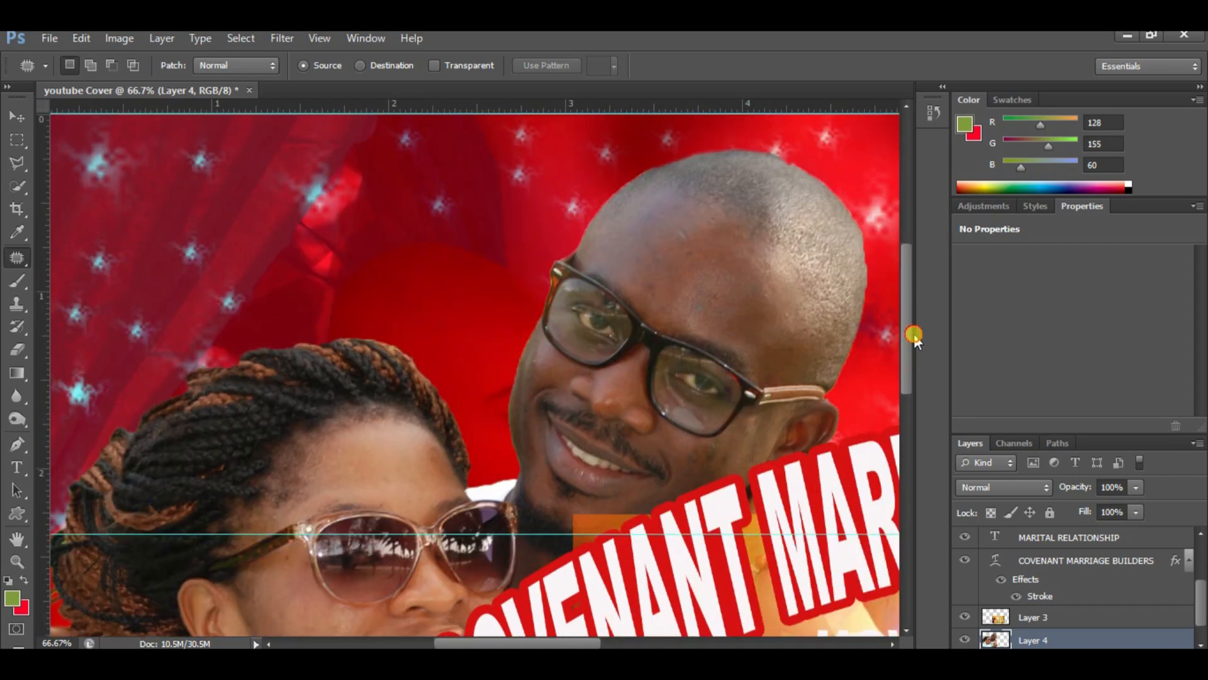
{"action": "mouse_move", "coordinate": [704, 243]}
{"action": "left_mouse_down"}
{"action": "mouse_move", "coordinate": [680, 227]}
{"action": "mouse_move", "coordinate": [683, 256]}
{"action": "mouse_move", "coordinate": [724, 248]}
{"action": "left_mouse_up"}
{"action": "mouse_move", "coordinate": [725, 279]}
{"action": "left_mouse_down"}
{"action": "mouse_move", "coordinate": [731, 324]}
{"action": "mouse_move", "coordinate": [724, 280]}
{"action": "mouse_move", "coordinate": [658, 272]}
{"action": "mouse_move", "coordinate": [661, 291]}
{"action": "mouse_move", "coordinate": [706, 291]}
{"action": "mouse_move", "coordinate": [697, 310]}
{"action": "left_mouse_up"}
{"action": "mouse_move", "coordinate": [680, 249]}
{"action": "left_mouse_down"}
{"action": "mouse_move", "coordinate": [653, 246]}
{"action": "mouse_move", "coordinate": [678, 271]}
{"action": "left_mouse_up"}
{"action": "left_click_drag", "start_coordinate": [668, 268], "coordinate": [697, 271]}
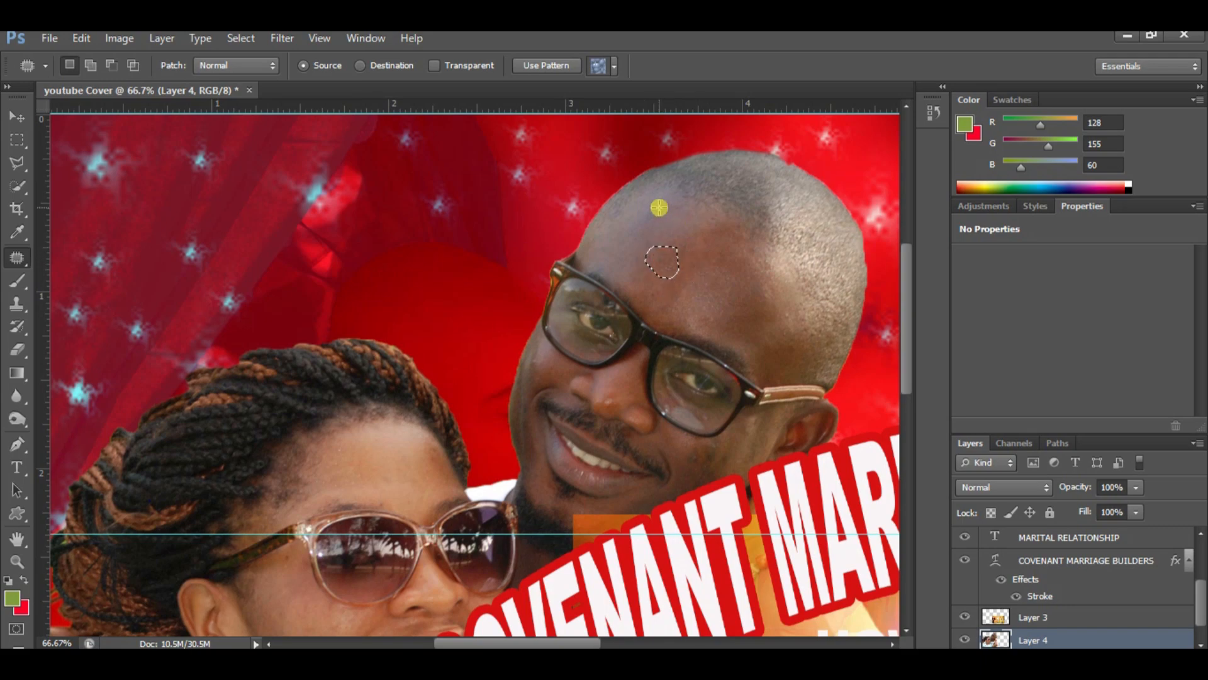
{"action": "mouse_move", "coordinate": [661, 216]}
{"action": "left_mouse_down"}
{"action": "mouse_move", "coordinate": [685, 273]}
{"action": "mouse_move", "coordinate": [674, 258]}
{"action": "mouse_move", "coordinate": [724, 279]}
{"action": "left_mouse_up"}
{"action": "key", "text": "ctrl+d"}
Step: Patch the small blemish below the woman's mouth and the light spot at the lower rim of the man's glasses
{"action": "left_click_drag", "start_coordinate": [905, 299], "coordinate": [904, 385]}
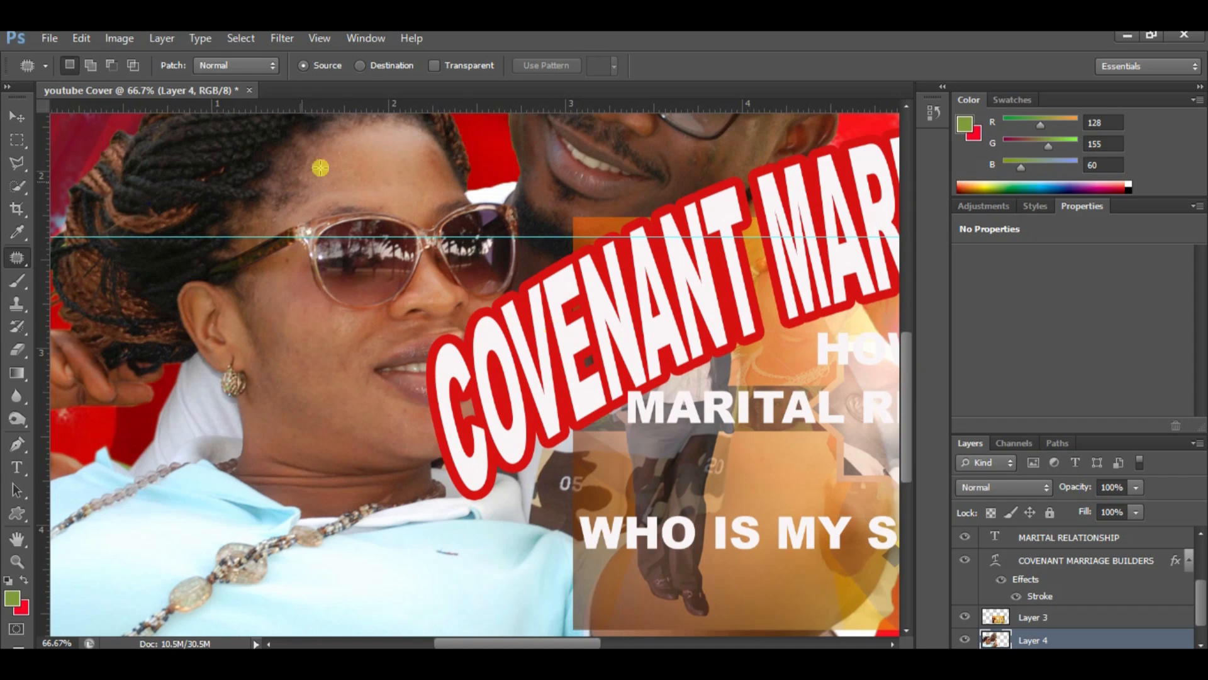
{"action": "mouse_move", "coordinate": [443, 159]}
{"action": "left_mouse_down"}
{"action": "mouse_move", "coordinate": [424, 140]}
{"action": "mouse_move", "coordinate": [440, 162]}
{"action": "mouse_move", "coordinate": [423, 162]}
{"action": "mouse_move", "coordinate": [382, 365]}
{"action": "mouse_move", "coordinate": [418, 408]}
{"action": "mouse_move", "coordinate": [405, 407]}
{"action": "mouse_move", "coordinate": [410, 424]}
{"action": "mouse_move", "coordinate": [396, 418]}
{"action": "mouse_move", "coordinate": [406, 409]}
{"action": "left_mouse_up"}
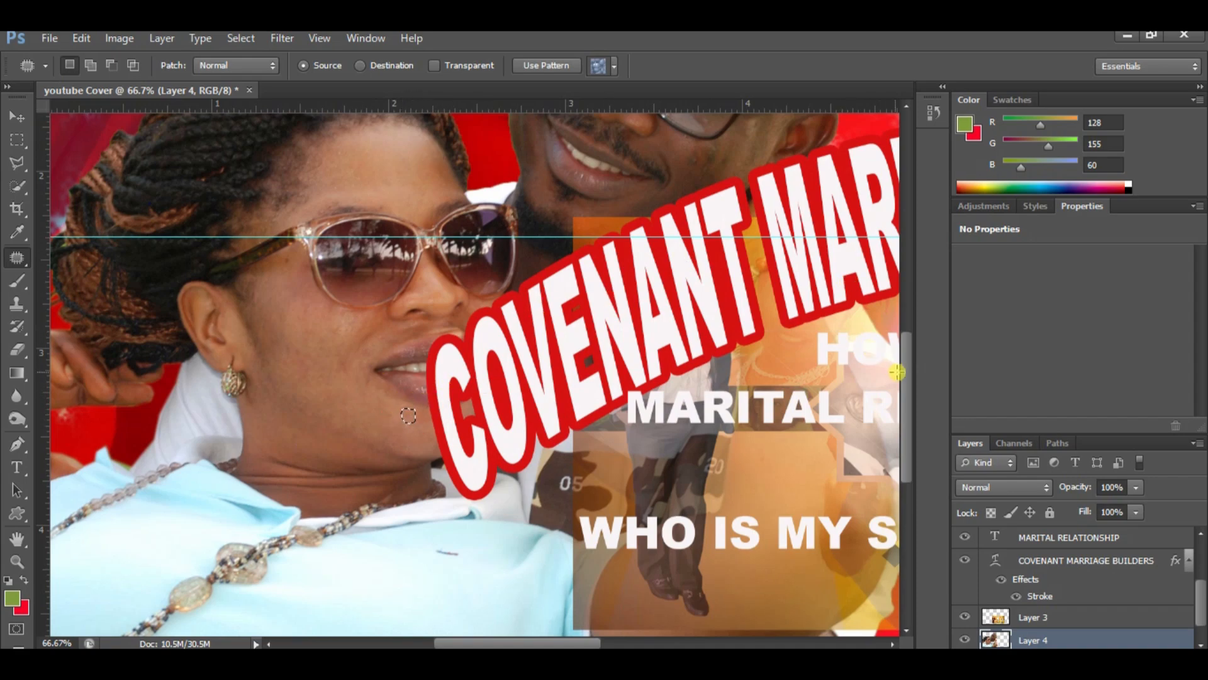
{"action": "left_click_drag", "start_coordinate": [906, 372], "coordinate": [906, 319]}
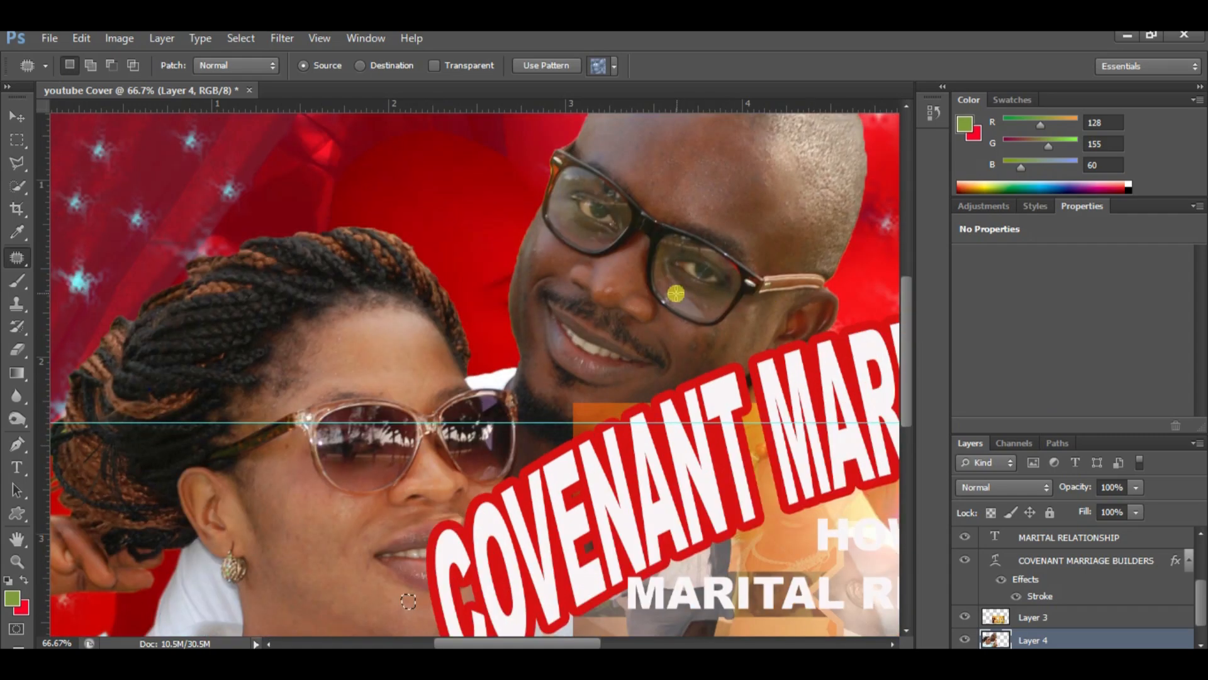
{"action": "left_click_drag", "start_coordinate": [660, 301], "coordinate": [669, 301]}
{"action": "left_click", "coordinate": [665, 297]}
{"action": "mouse_move", "coordinate": [661, 292]}
{"action": "left_mouse_down"}
{"action": "mouse_move", "coordinate": [692, 306]}
{"action": "mouse_move", "coordinate": [671, 305]}
{"action": "left_mouse_up"}
{"action": "left_click", "coordinate": [668, 298]}
{"action": "left_click_drag", "start_coordinate": [673, 310], "coordinate": [674, 310]}
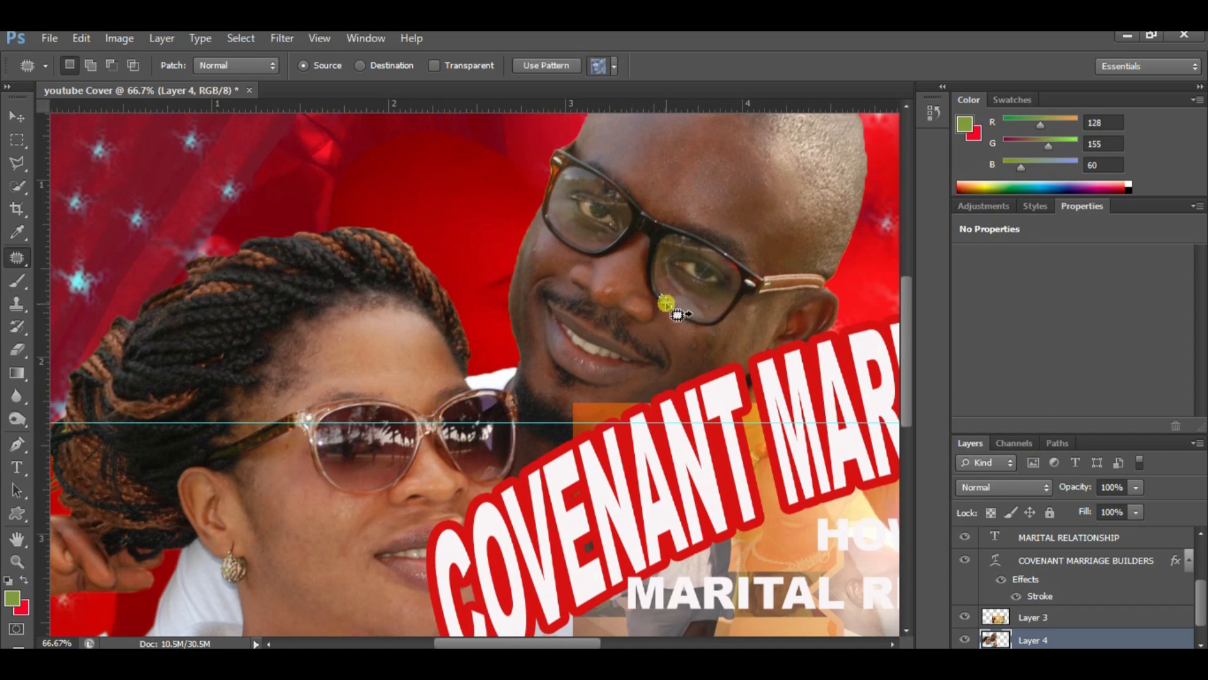
{"action": "left_click", "coordinate": [662, 296]}
{"action": "left_click", "coordinate": [684, 304]}
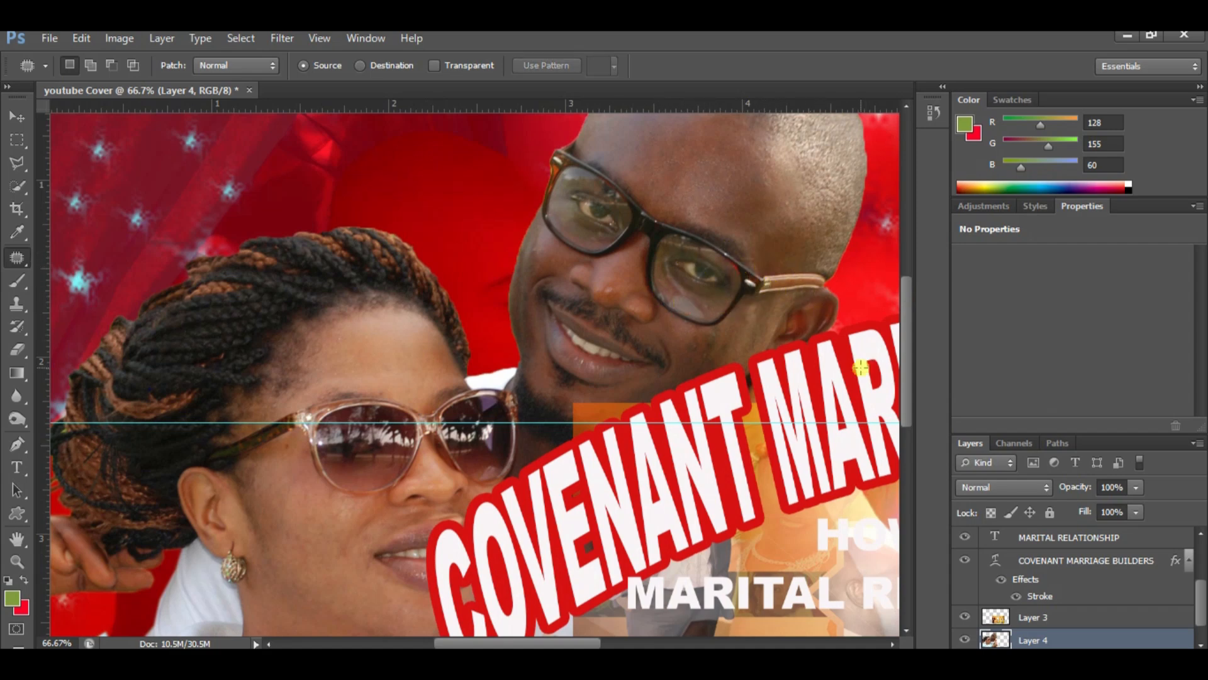
Step: Merge all visible layers of the cover into a single layer
{"action": "scroll", "coordinate": [872, 381], "scroll_direction": "down", "scroll_amount": 5}
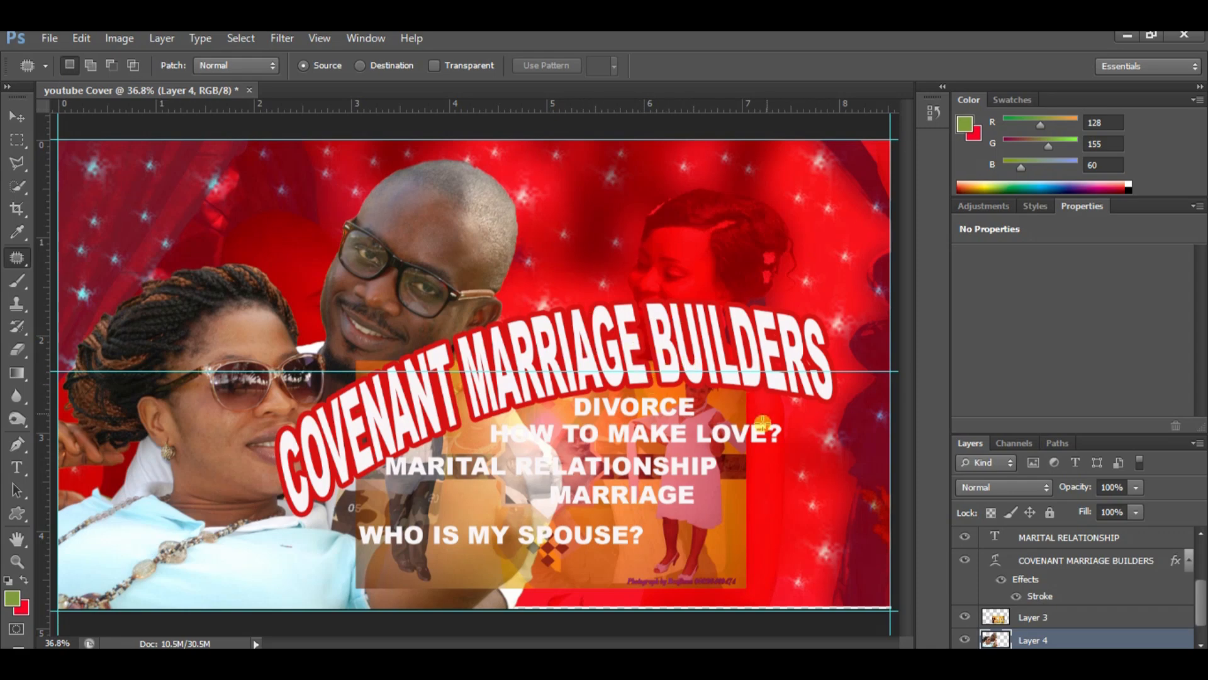
{"action": "key", "text": "ctrl+minus"}
{"action": "key", "text": "ctrl+minus"}
{"action": "key", "text": "ctrl+minus"}
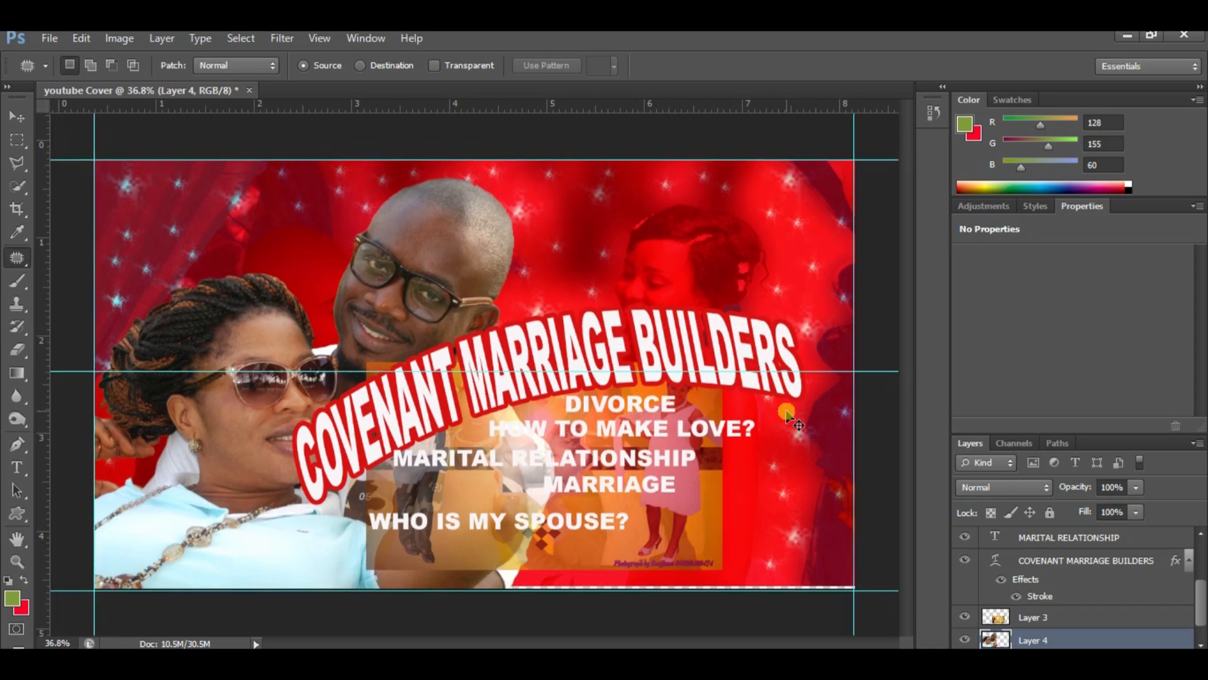
{"action": "key", "text": "ctrl+plus"}
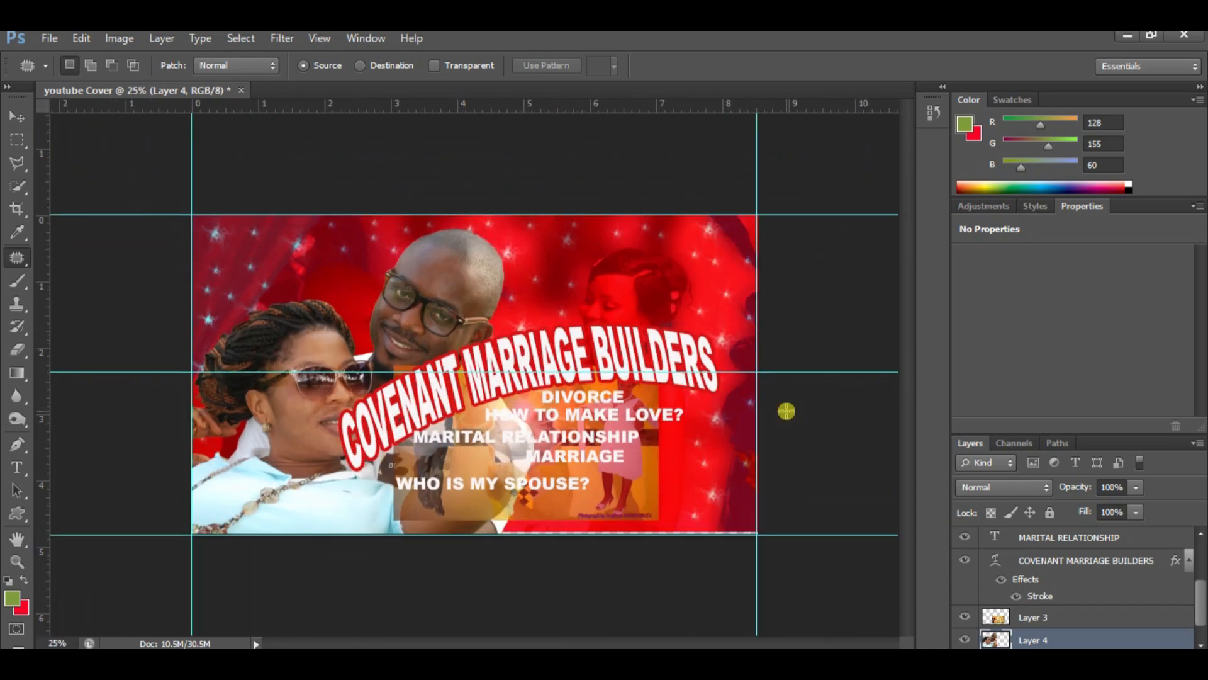
{"action": "right_click", "coordinate": [1035, 618]}
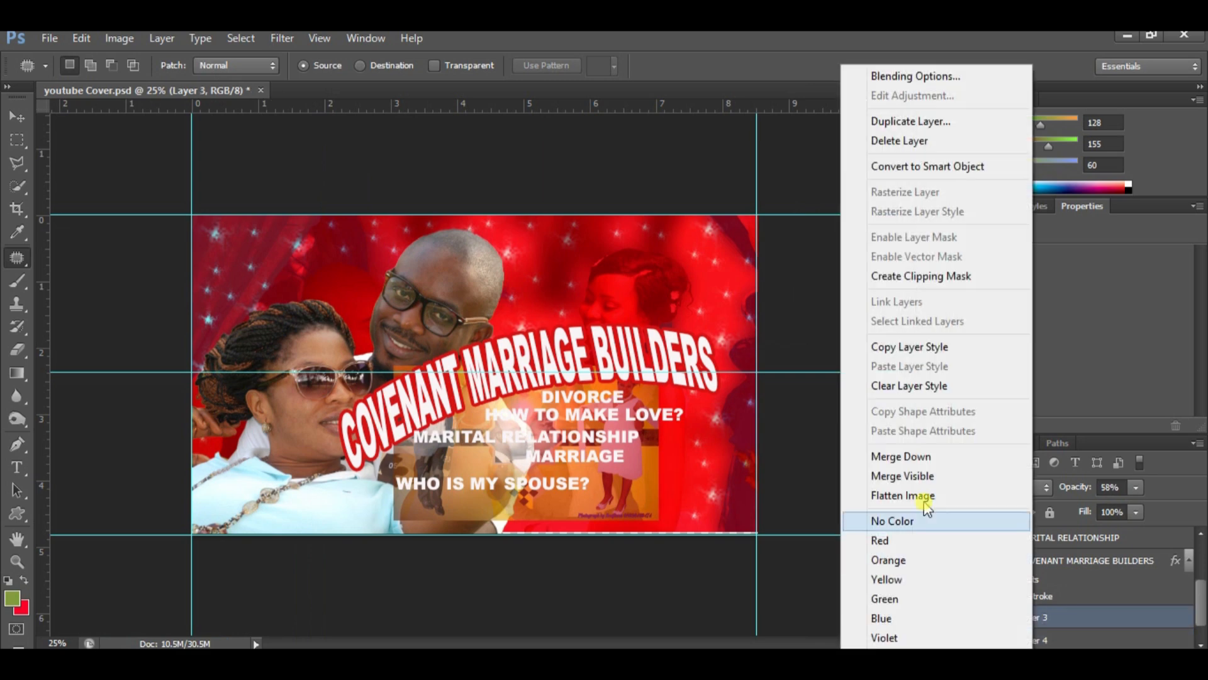
{"action": "left_click", "coordinate": [912, 476]}
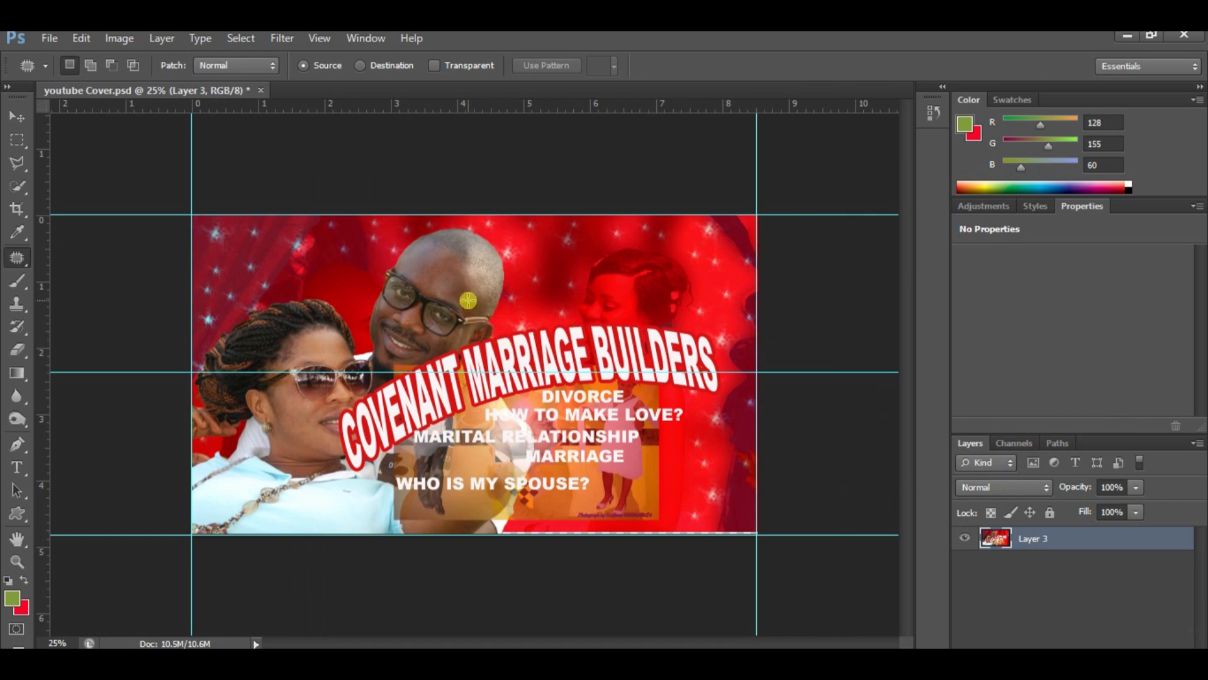
Step: Smooth the skin on the merged layer with the Imagenomic Portraiture filter, using the Smoothing: High preset
{"action": "left_click", "coordinate": [282, 39]}
{"action": "mouse_move", "coordinate": [338, 394]}
{"action": "left_click", "coordinate": [529, 393]}
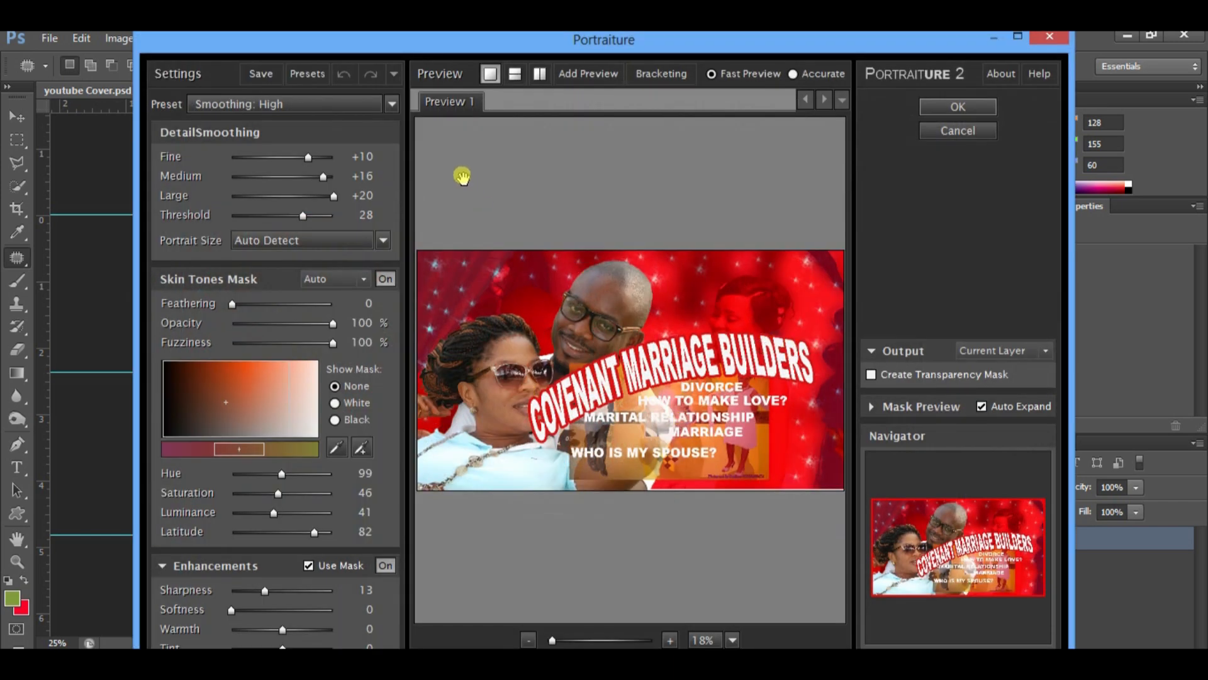
{"action": "left_click", "coordinate": [392, 105]}
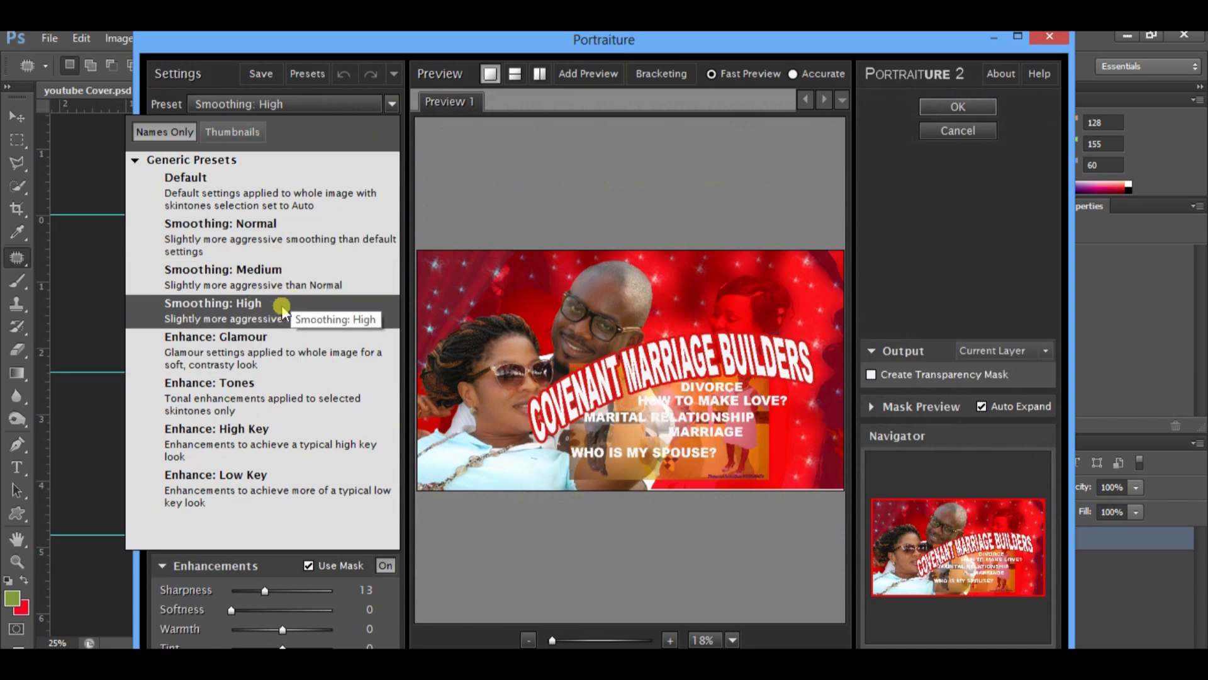
{"action": "left_click", "coordinate": [946, 103]}
{"action": "left_click", "coordinate": [946, 104]}
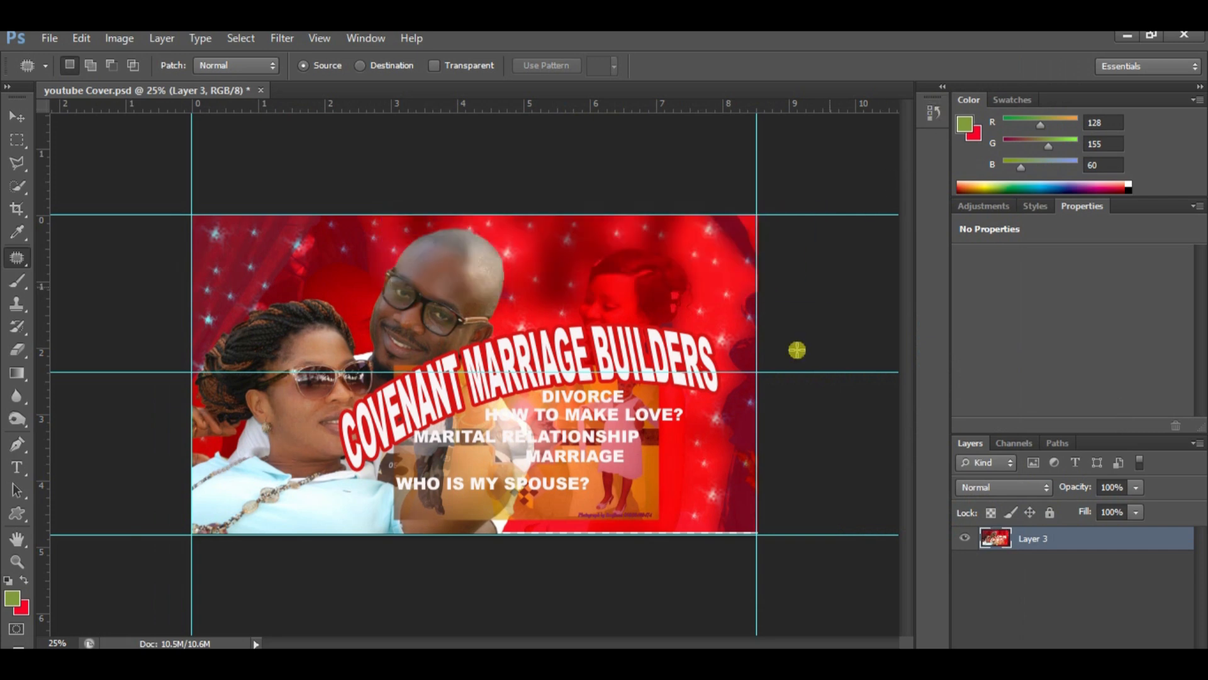
Step: Examine the smoothed skin on the couple's faces up close and across the whole cover
{"action": "key", "text": "ctrl+plus"}
{"action": "key", "text": "ctrl+plus"}
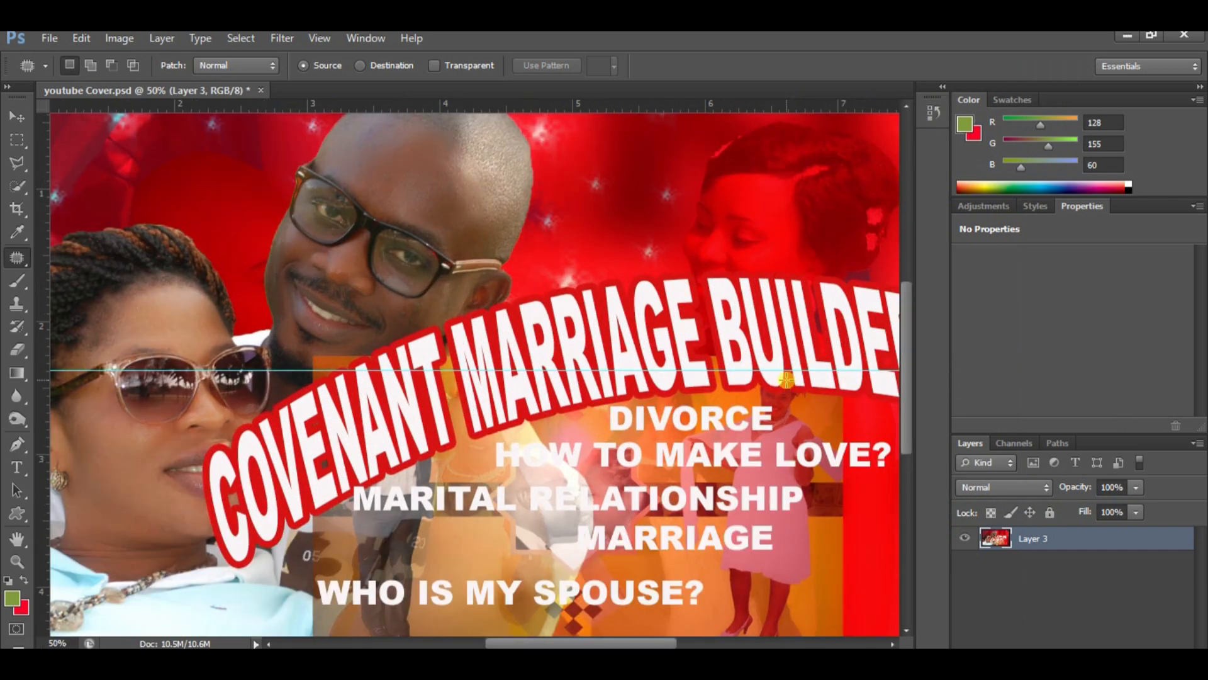
{"action": "key", "text": "ctrl+minus"}
{"action": "key", "text": "ctrl+plus"}
{"action": "key", "text": "ctrl+plus"}
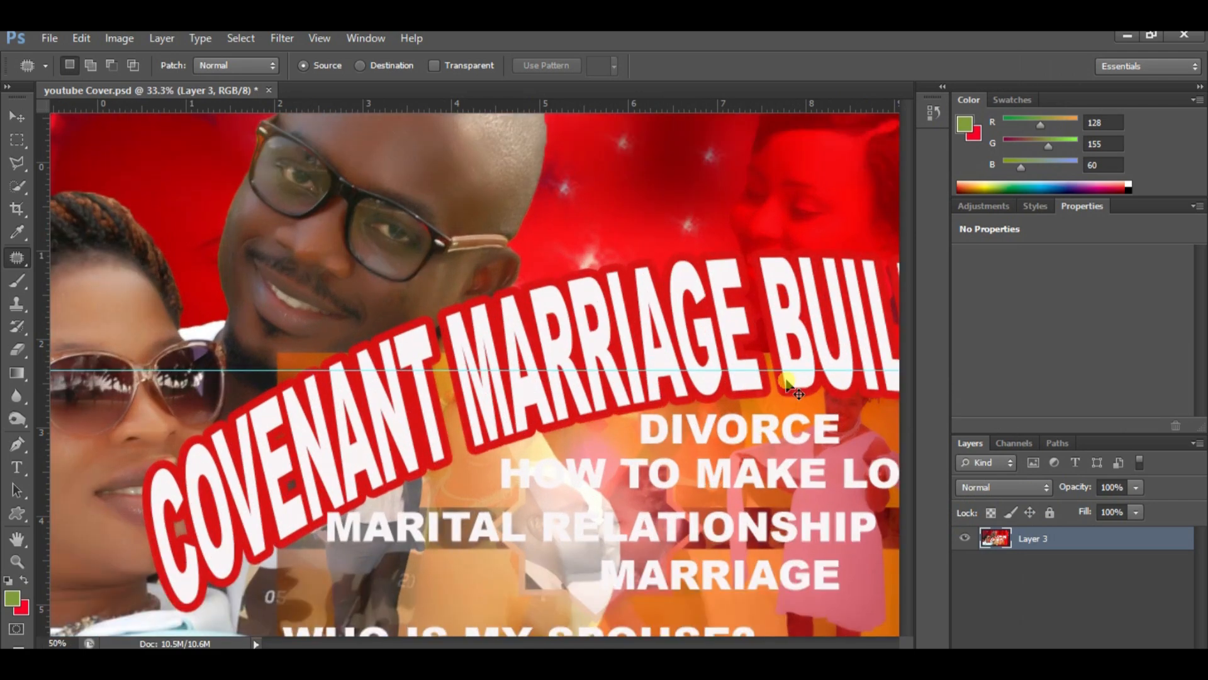
{"action": "key", "text": "ctrl+minus"}
{"action": "key", "text": "ctrl+minus"}
{"action": "key", "text": "ctrl+minus"}
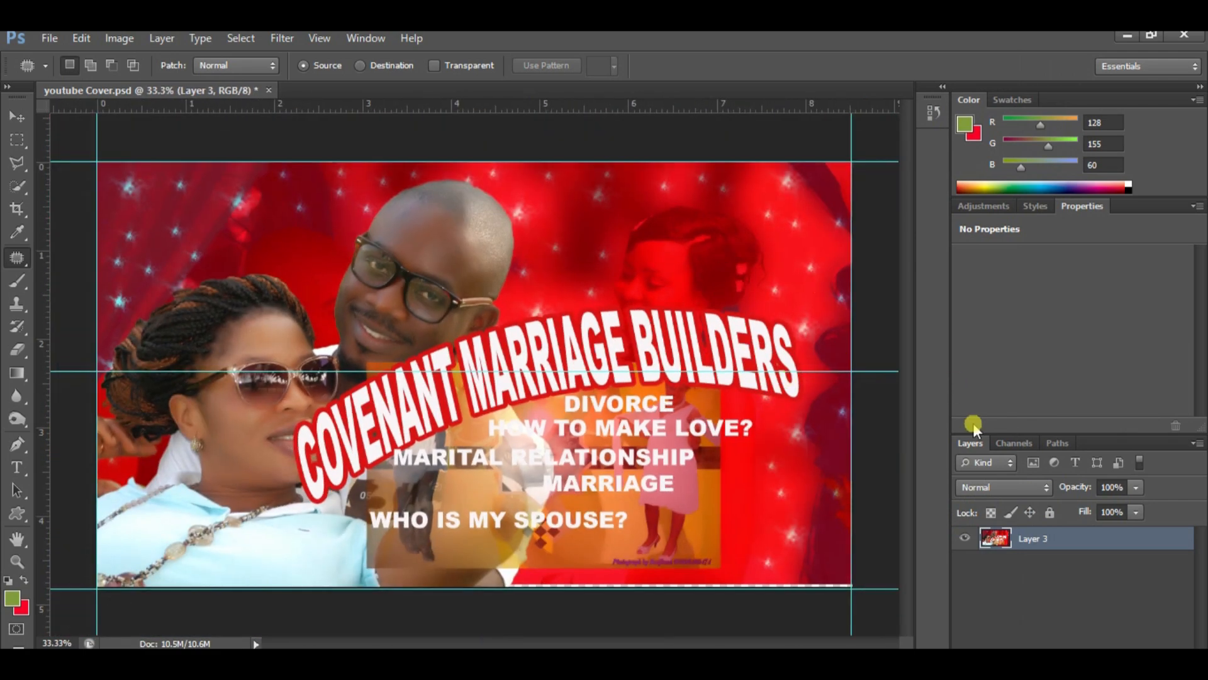
Step: Apply a Levels adjustment to the merged cover with input black at 14 and input white at 208
{"action": "left_click", "coordinate": [115, 39]}
{"action": "mouse_move", "coordinate": [129, 82]}
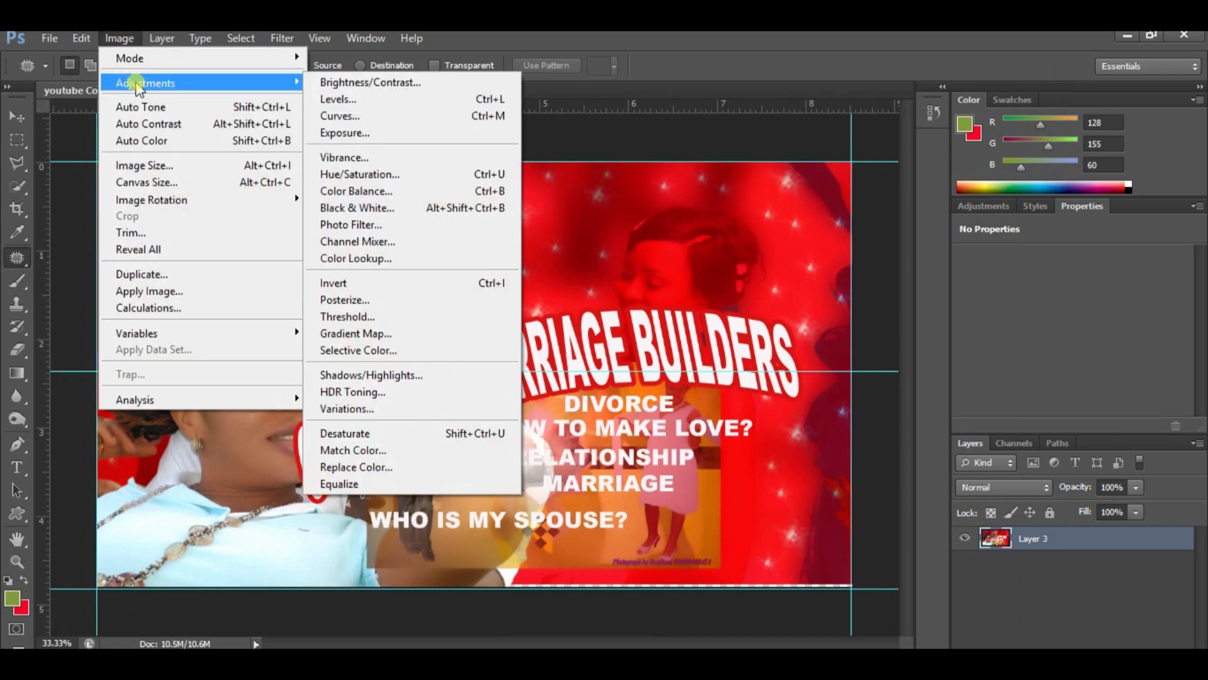
{"action": "left_click", "coordinate": [338, 100]}
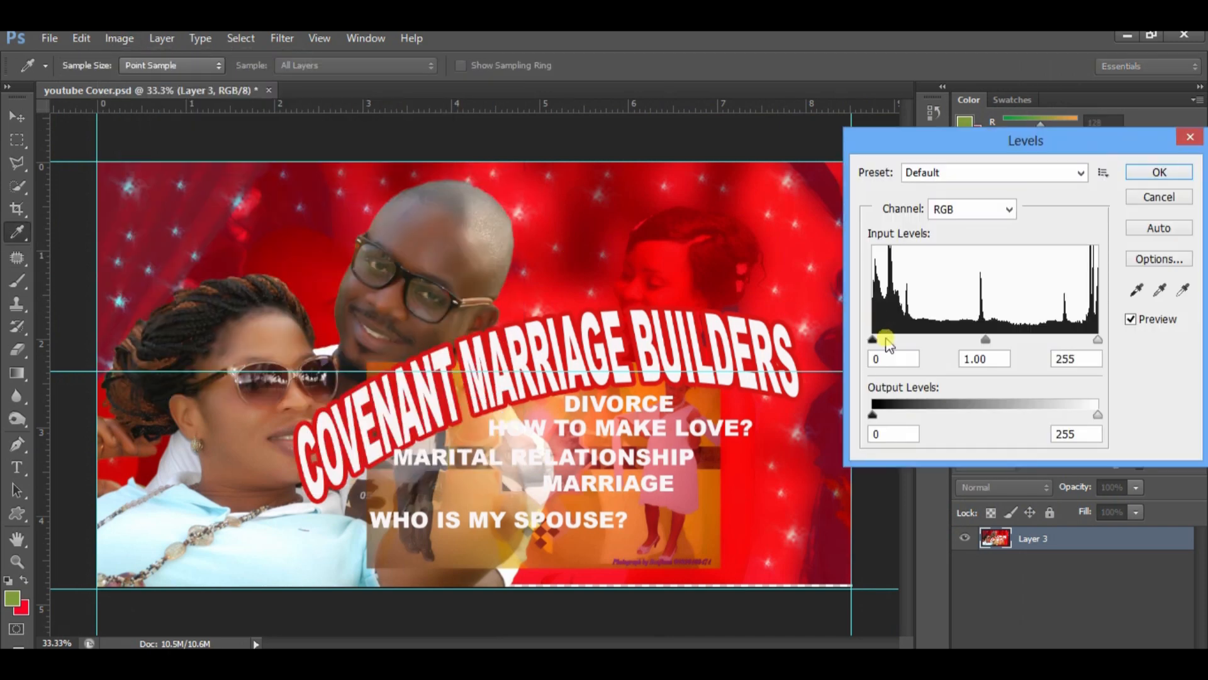
{"action": "left_click_drag", "start_coordinate": [872, 343], "coordinate": [893, 348]}
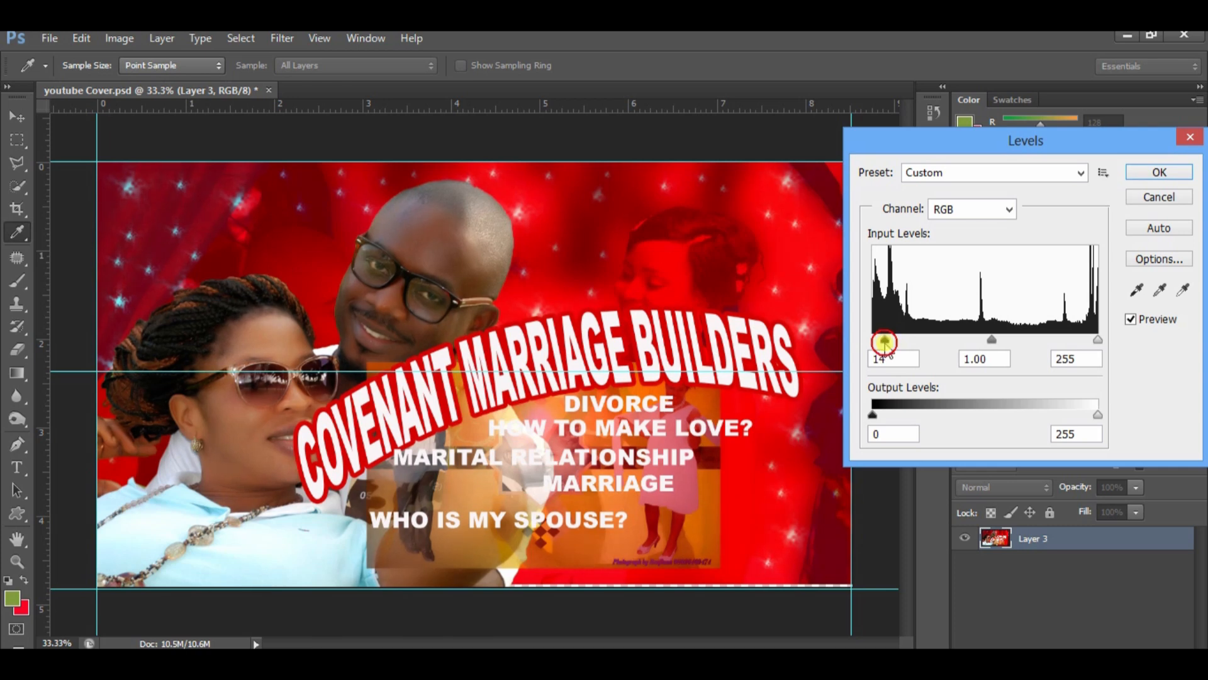
{"action": "left_click_drag", "start_coordinate": [1103, 342], "coordinate": [1057, 343]}
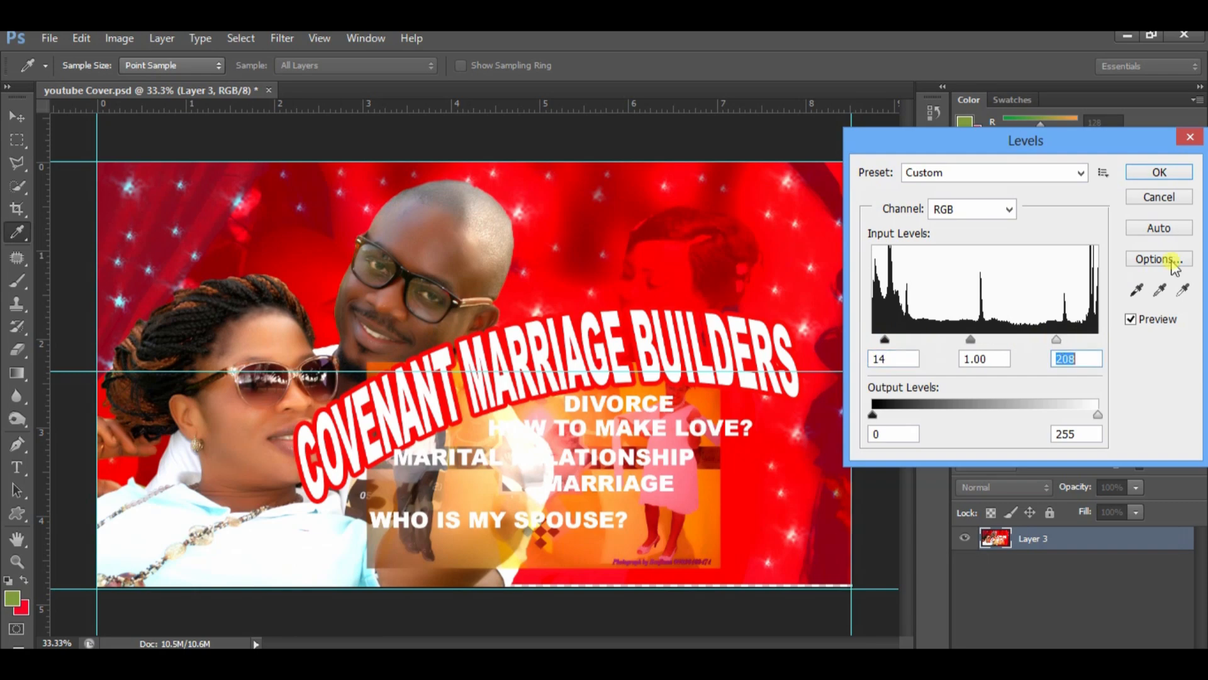
{"action": "left_click", "coordinate": [1146, 172]}
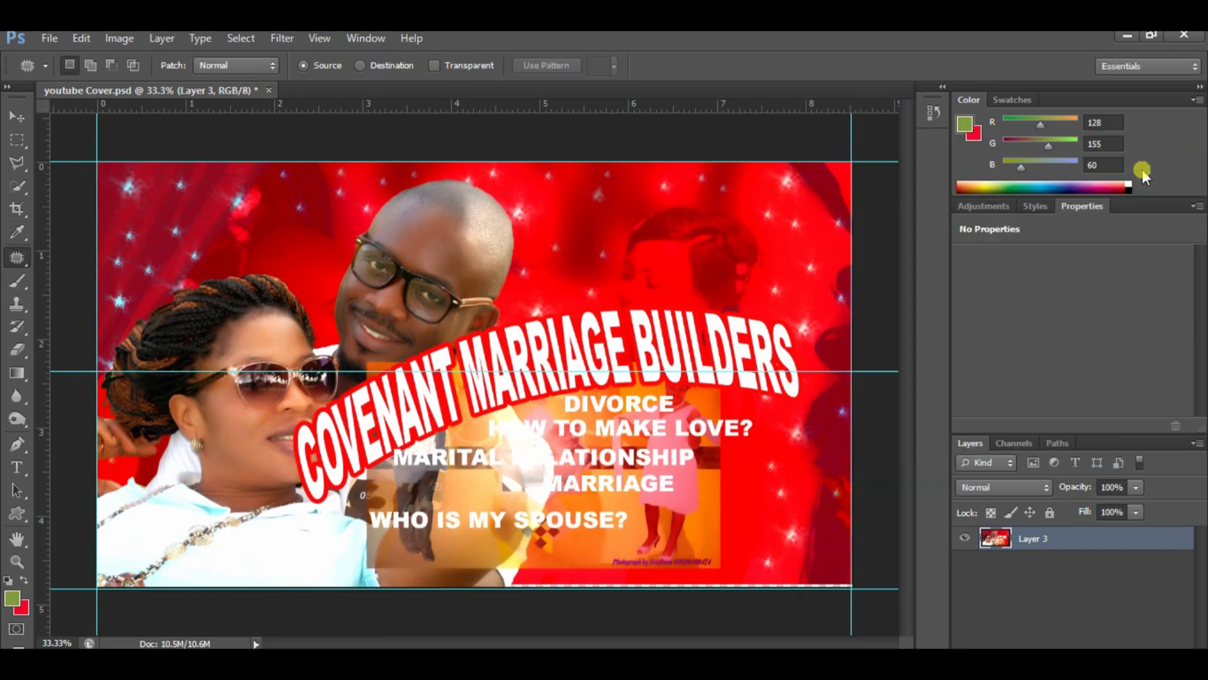
Step: Start a Lighting Effects render on the merged cover layer using the Flood Light preset
{"action": "key", "text": "ctrl+minus"}
{"action": "key", "text": "ctrl+minus"}
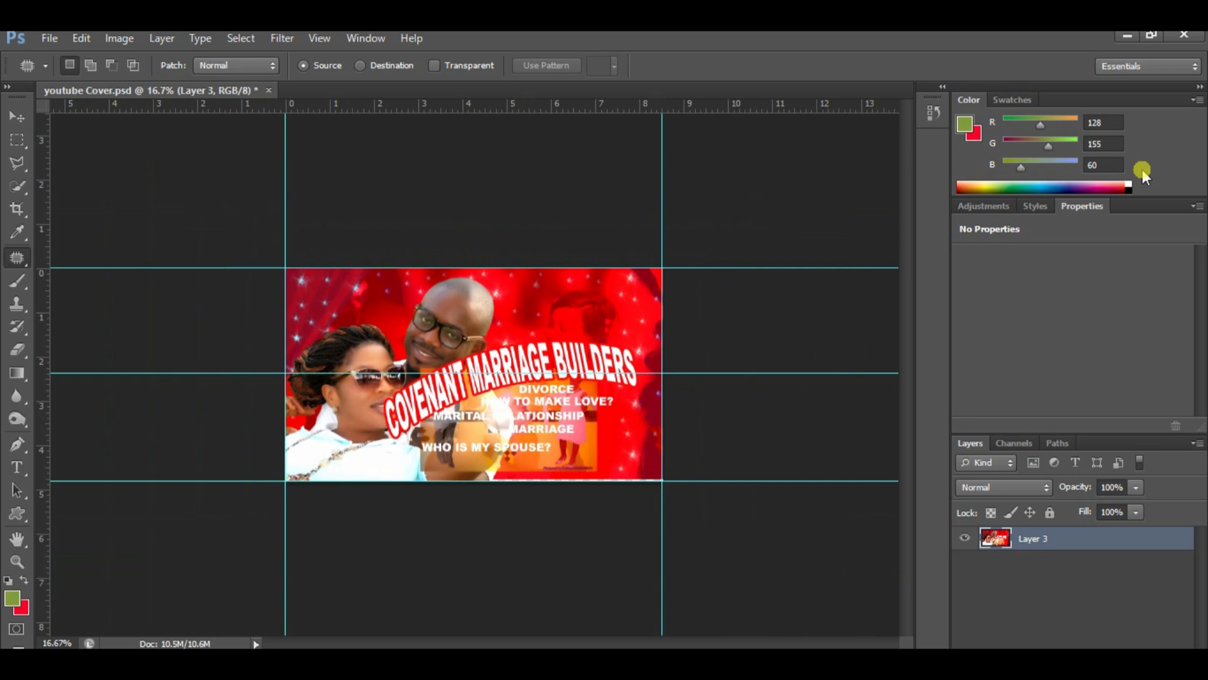
{"action": "key", "text": "ctrl+plus"}
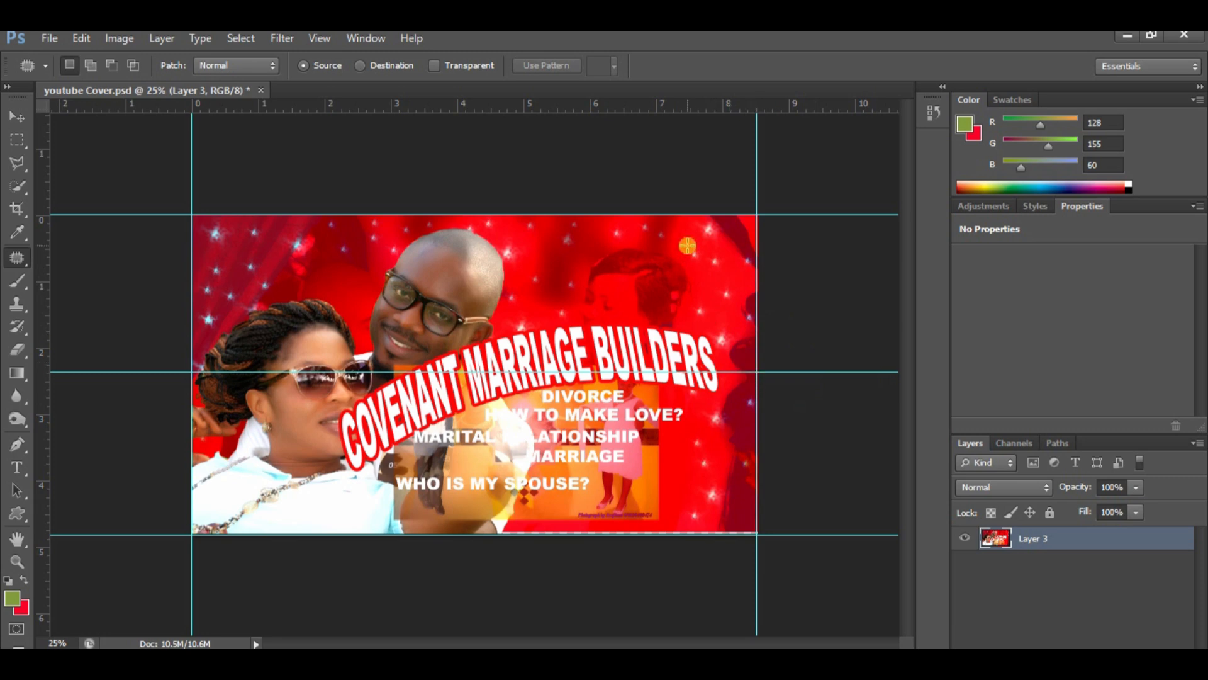
{"action": "left_click", "coordinate": [282, 38]}
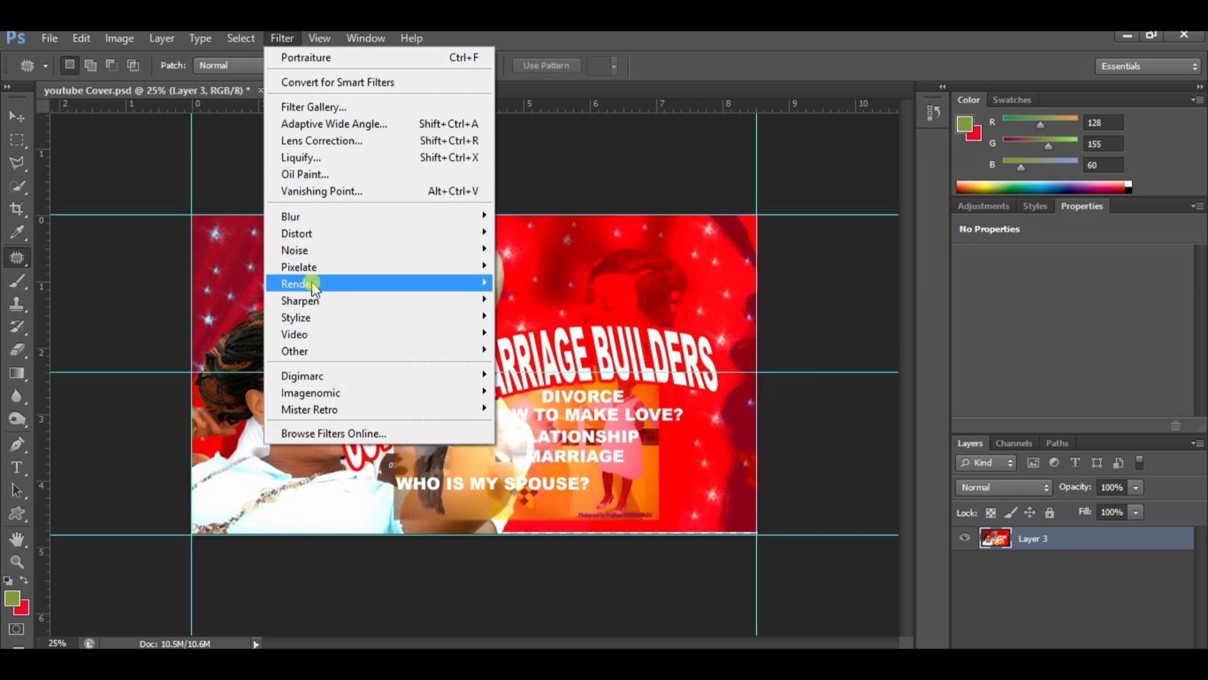
{"action": "mouse_move", "coordinate": [409, 283]}
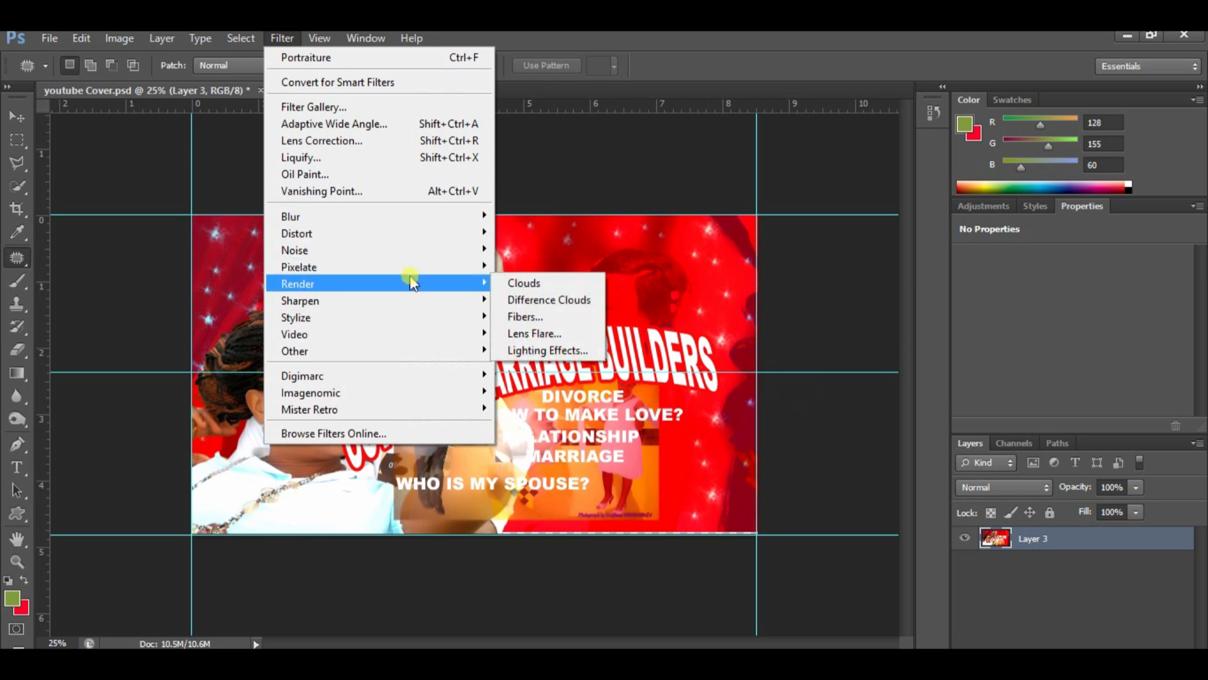
{"action": "left_click", "coordinate": [520, 350]}
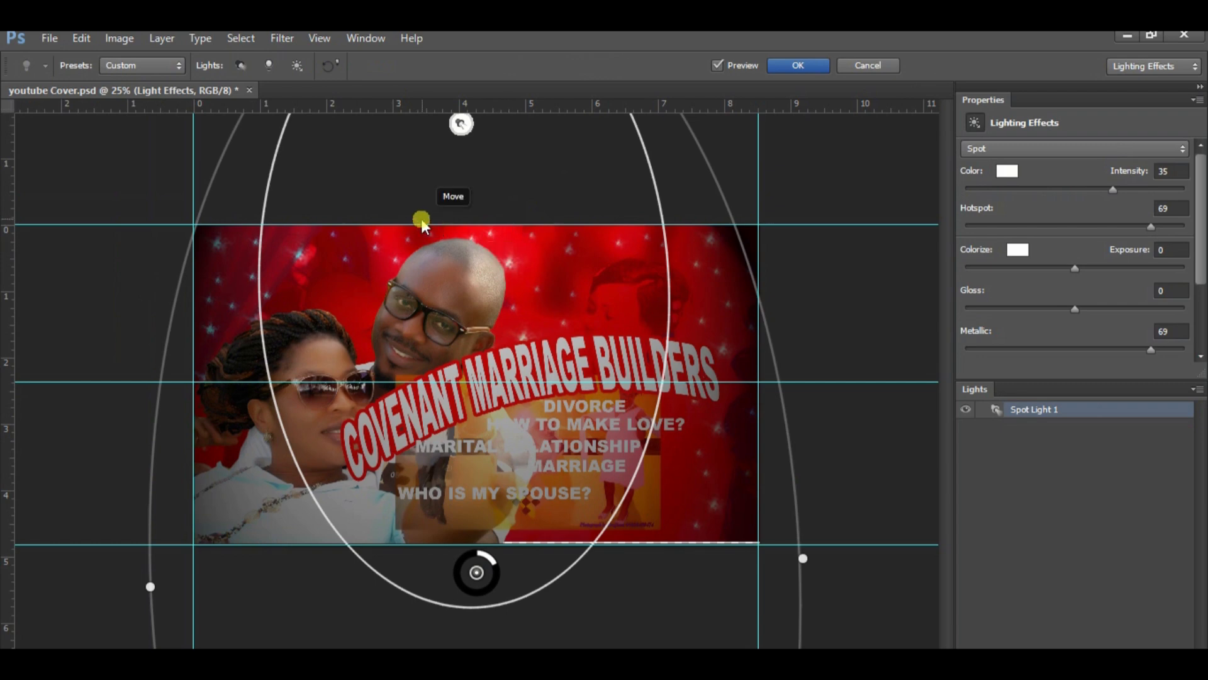
{"action": "left_click", "coordinate": [179, 65]}
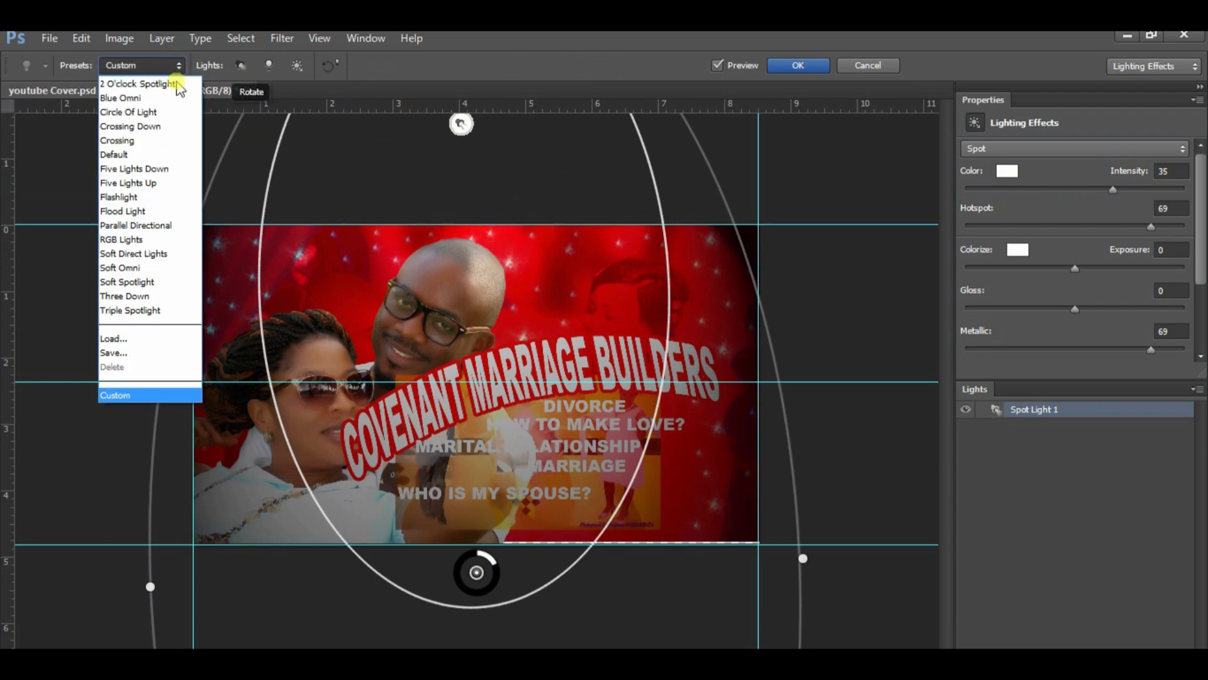
{"action": "left_click", "coordinate": [137, 211]}
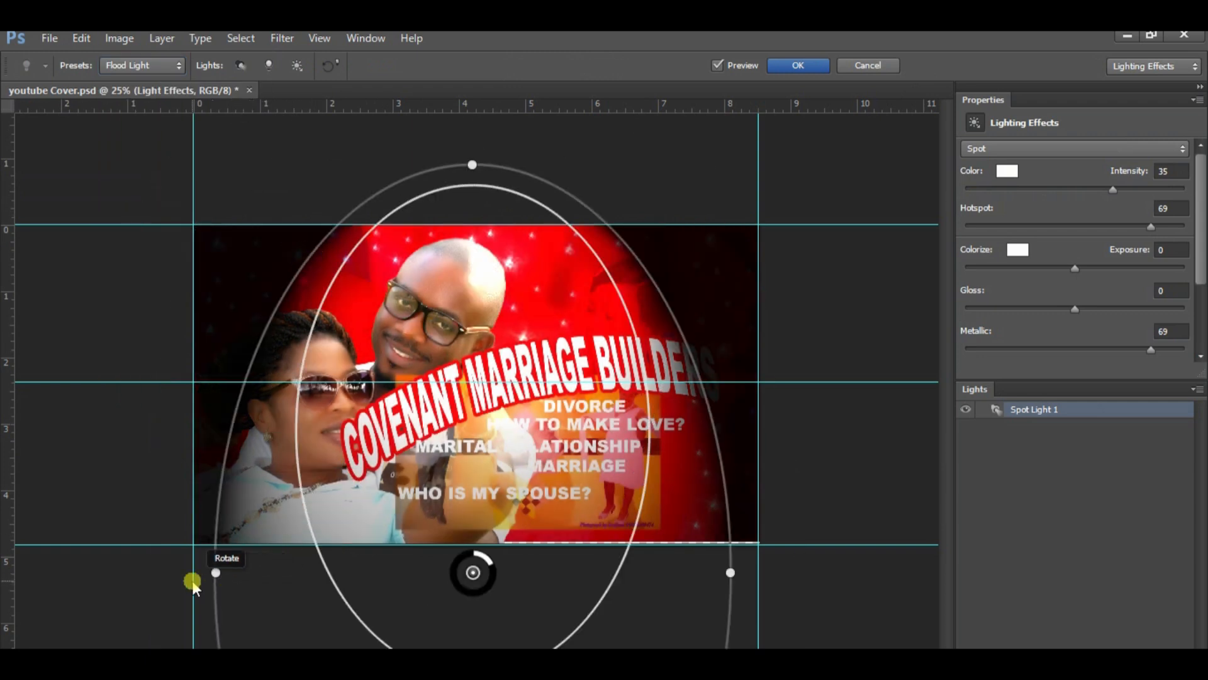
Step: Enlarge and rotate the spot light's ellipse to cover the couple and most of the title, and apply the lighting effect
{"action": "left_click_drag", "start_coordinate": [214, 575], "coordinate": [172, 538]}
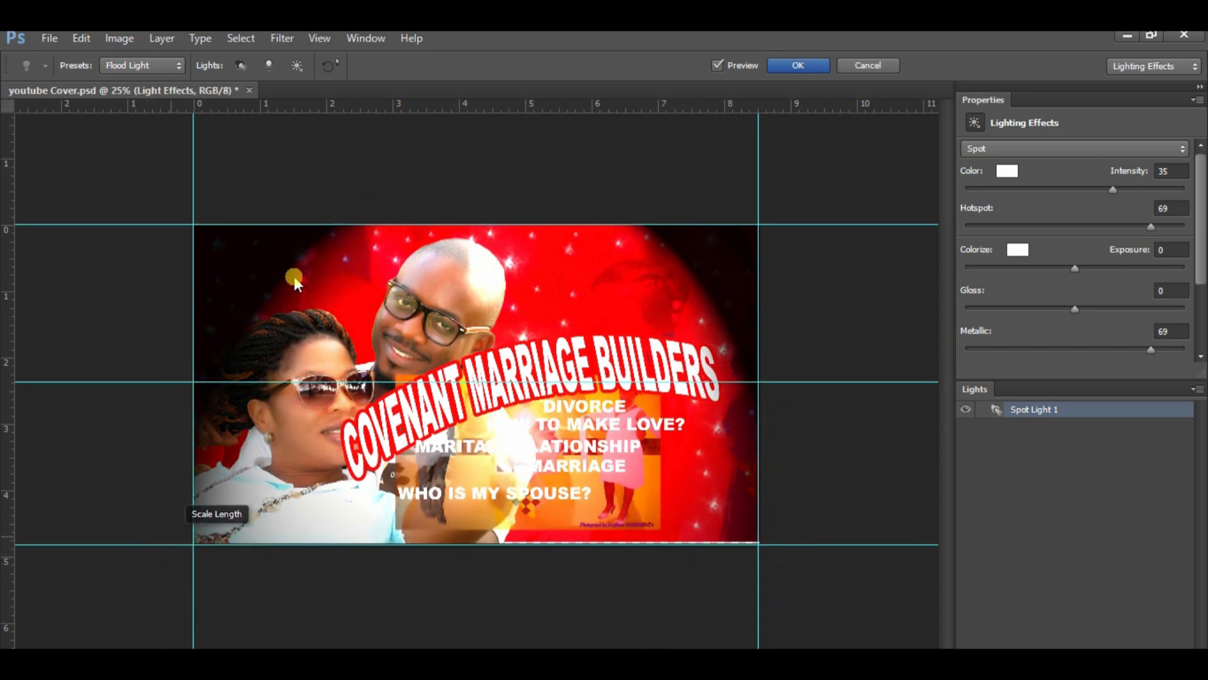
{"action": "left_click_drag", "start_coordinate": [523, 167], "coordinate": [593, 171]}
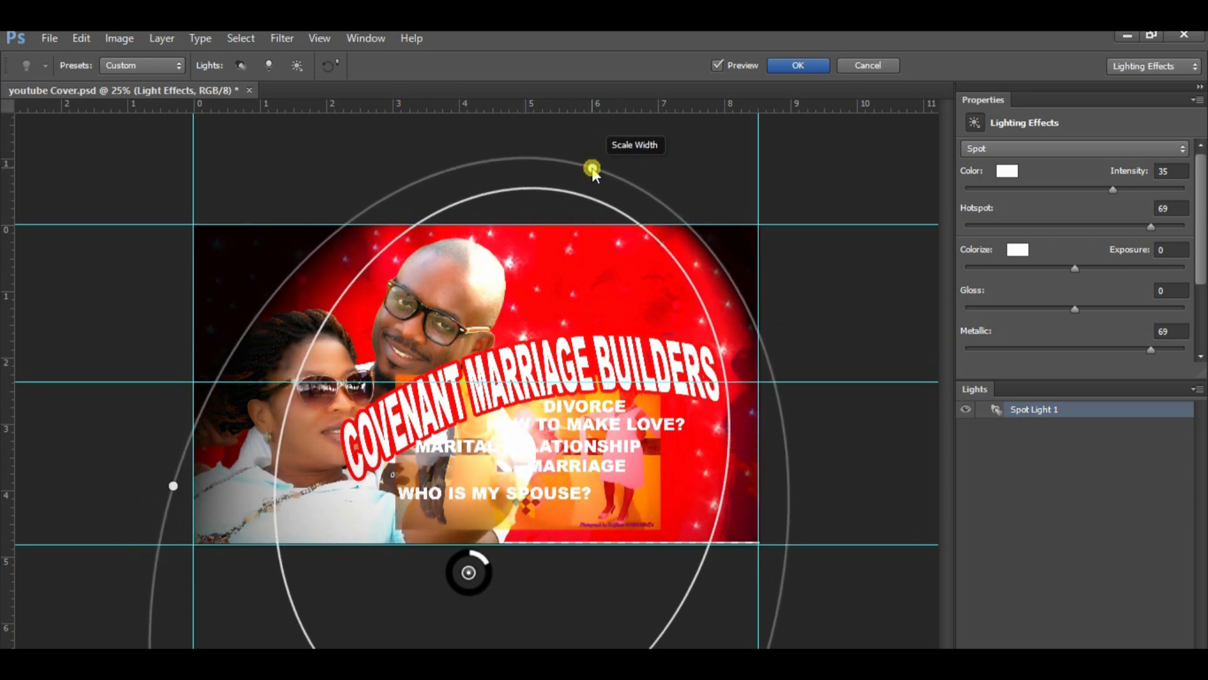
{"action": "left_click_drag", "start_coordinate": [171, 492], "coordinate": [116, 386]}
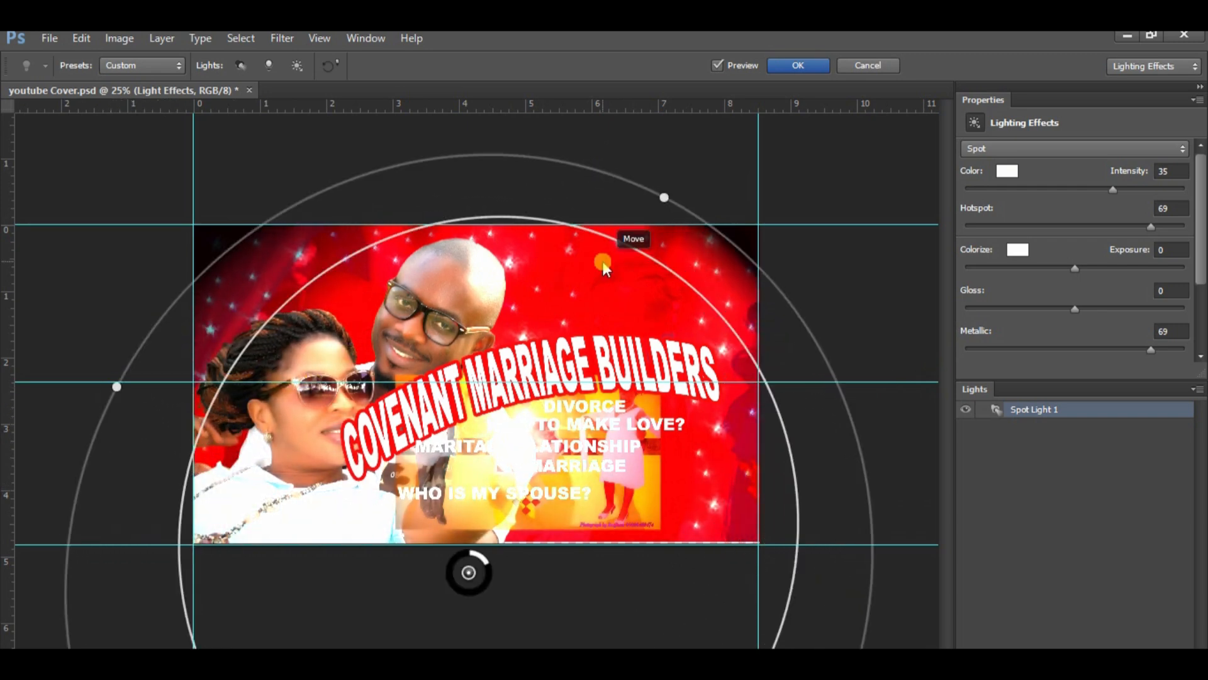
{"action": "left_click_drag", "start_coordinate": [661, 190], "coordinate": [655, 162]}
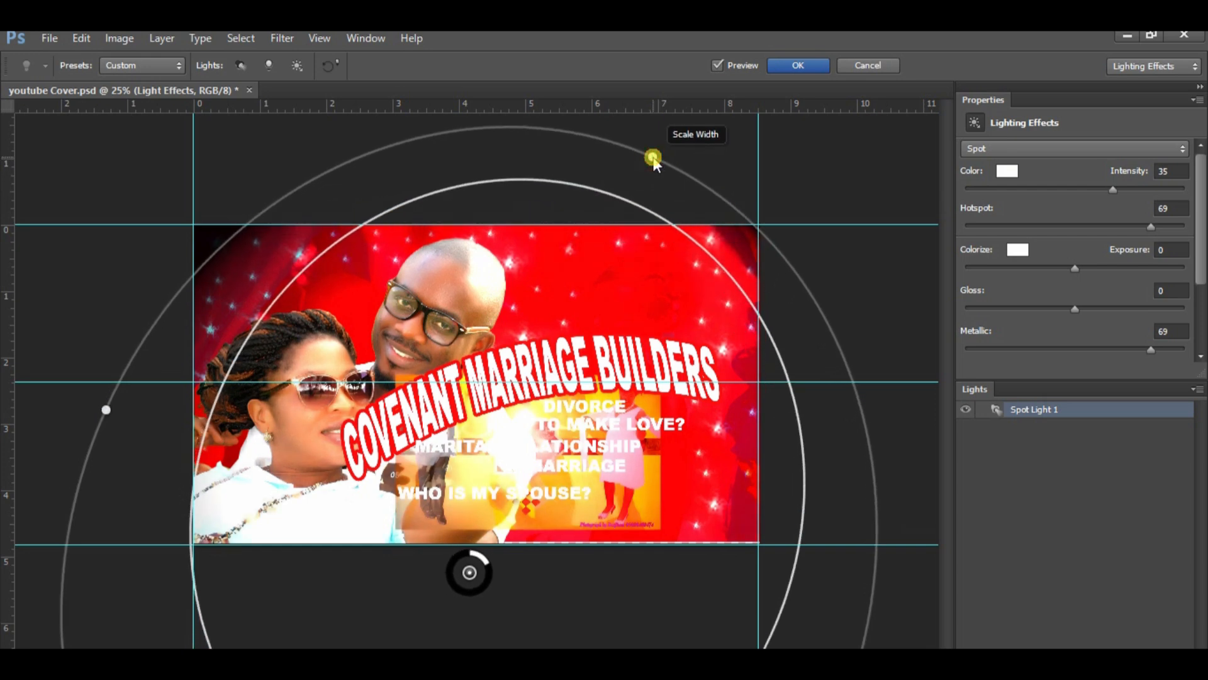
{"action": "left_click", "coordinate": [812, 66]}
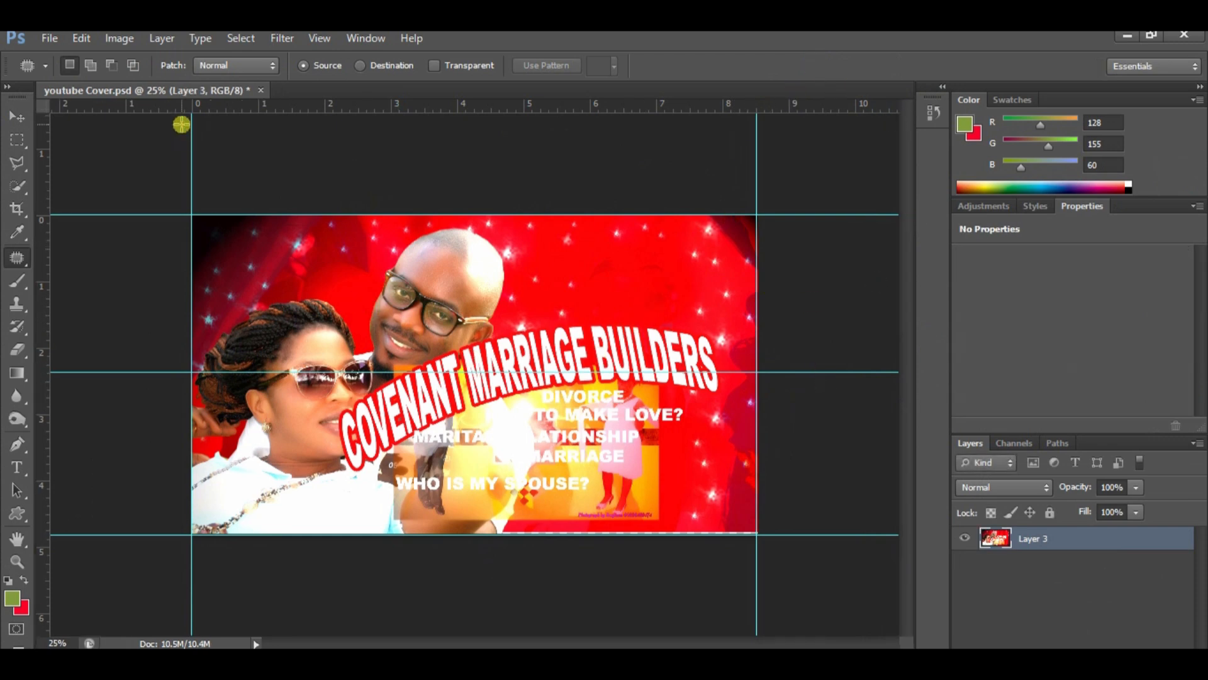
Step: Save a copy of the cover in JPEG format as youtube Cover.jpg in the My Pictures folder
{"action": "left_click", "coordinate": [49, 38]}
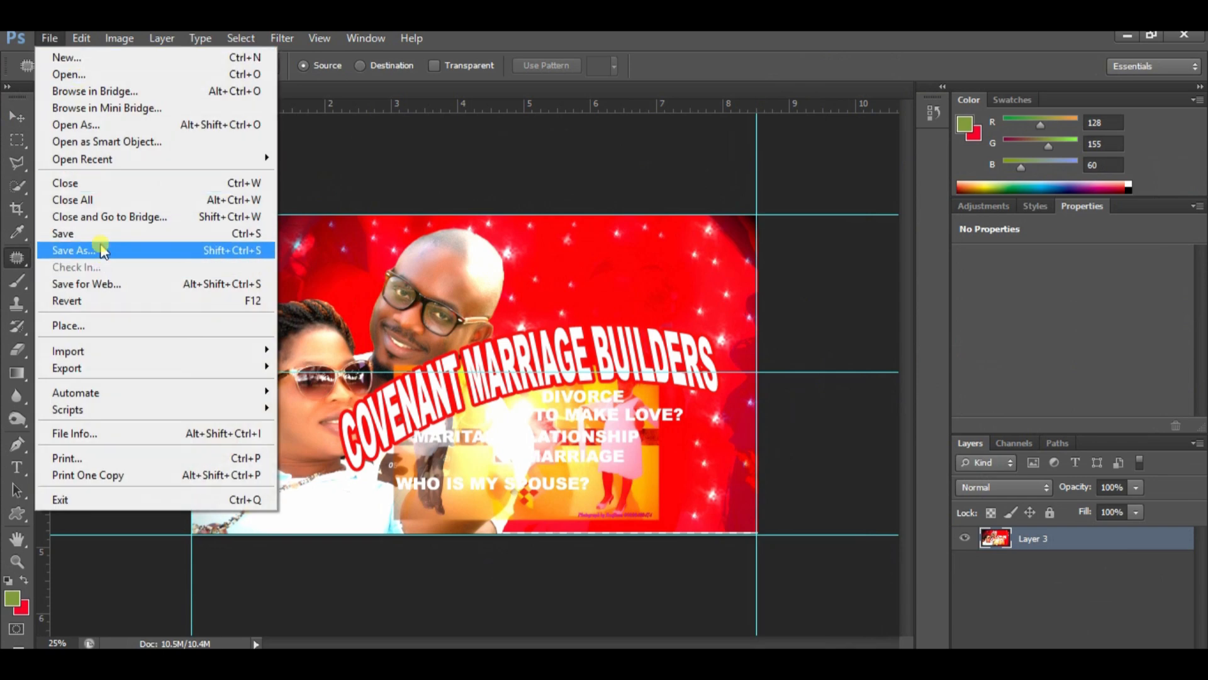
{"action": "left_click", "coordinate": [100, 250]}
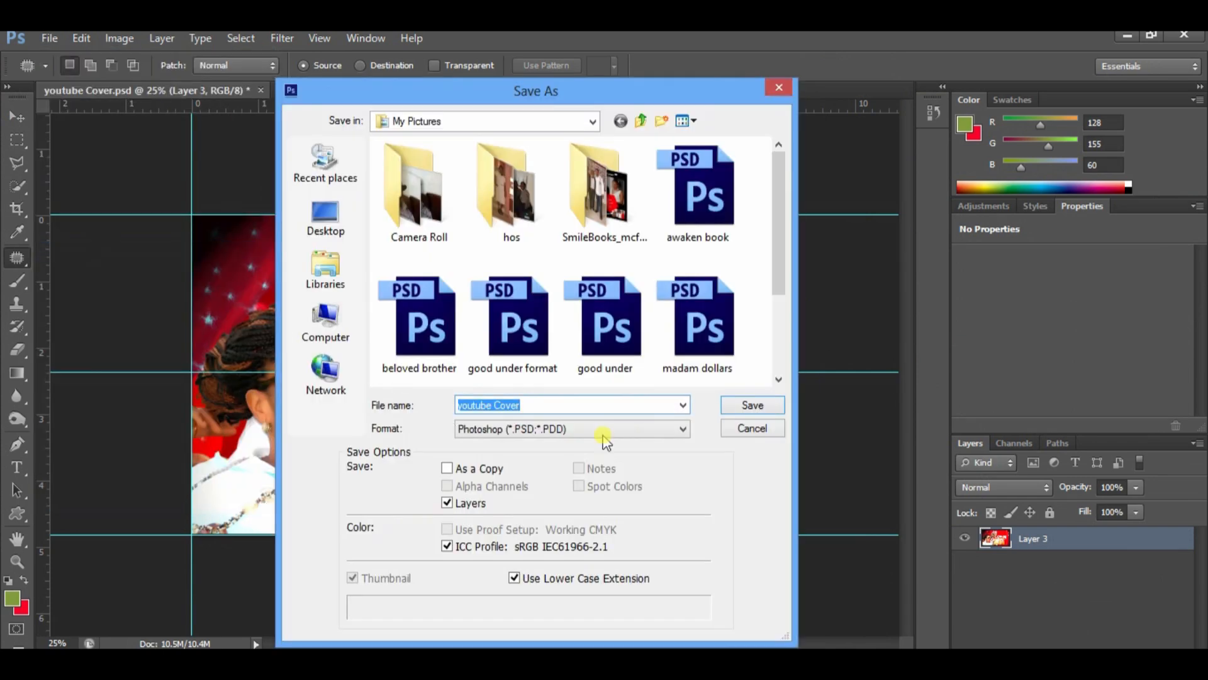
{"action": "left_click", "coordinate": [683, 431]}
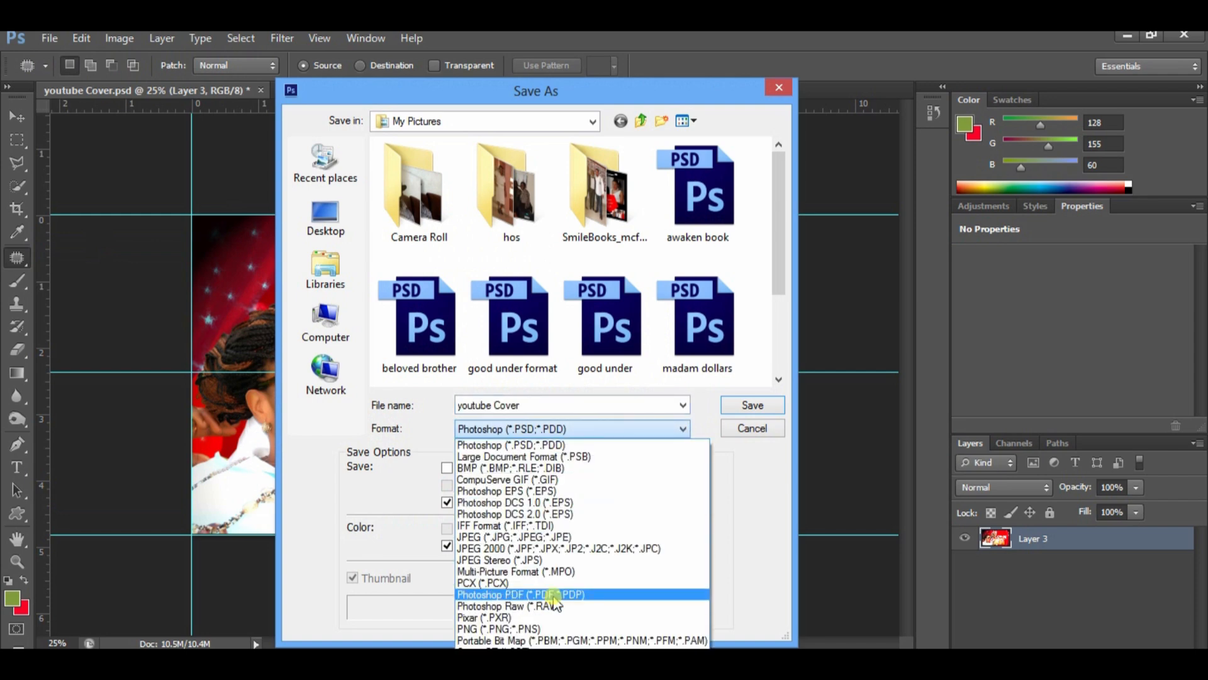
{"action": "left_click", "coordinate": [556, 538]}
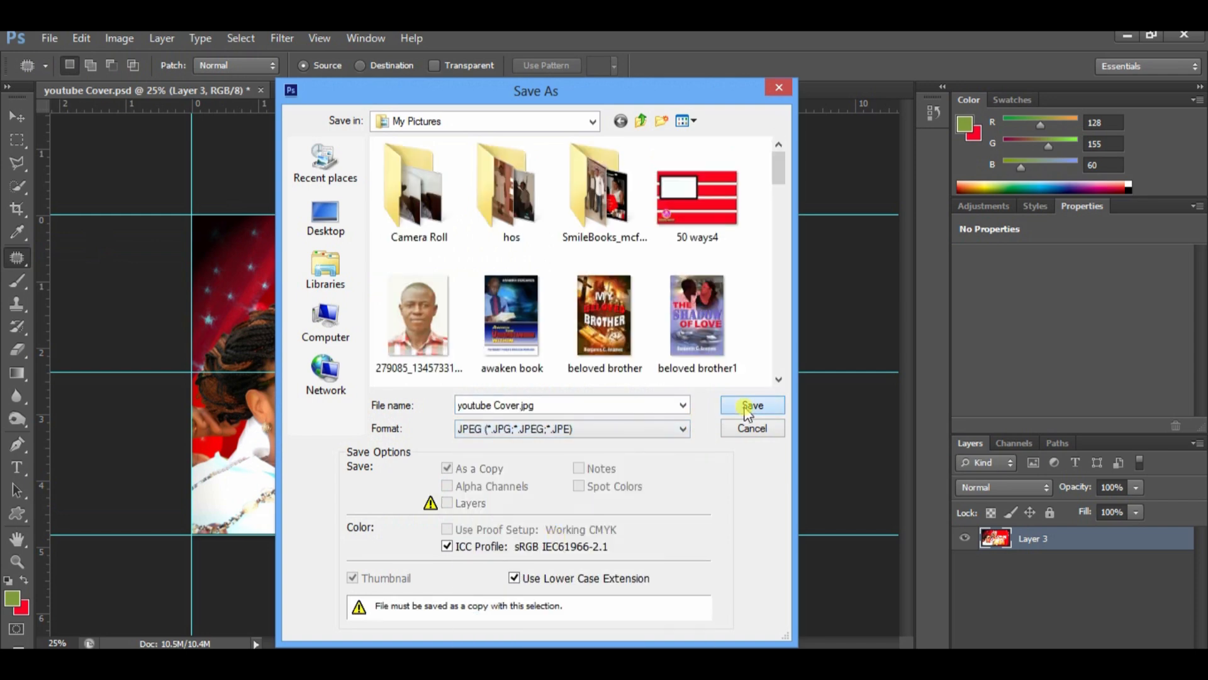